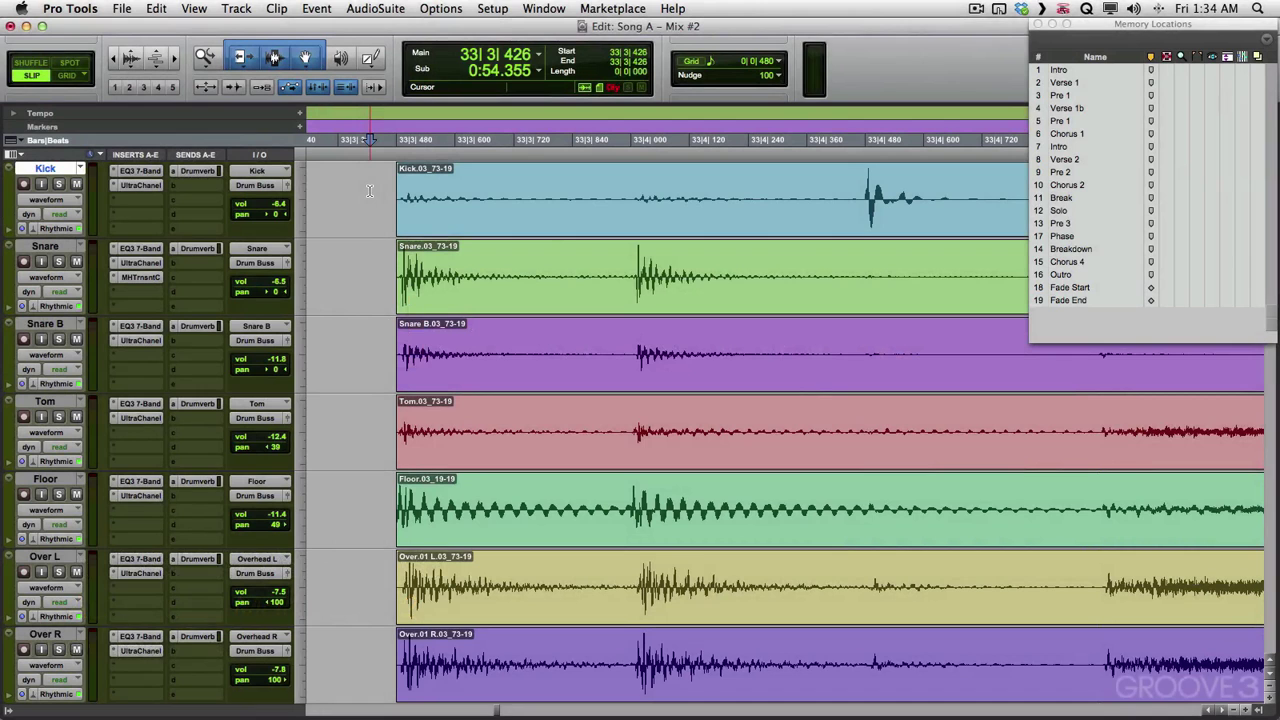
Begin a new memory location, toggle its zoom and time options, then cancel it.
{"action": "key", "text": "KP_Enter"}
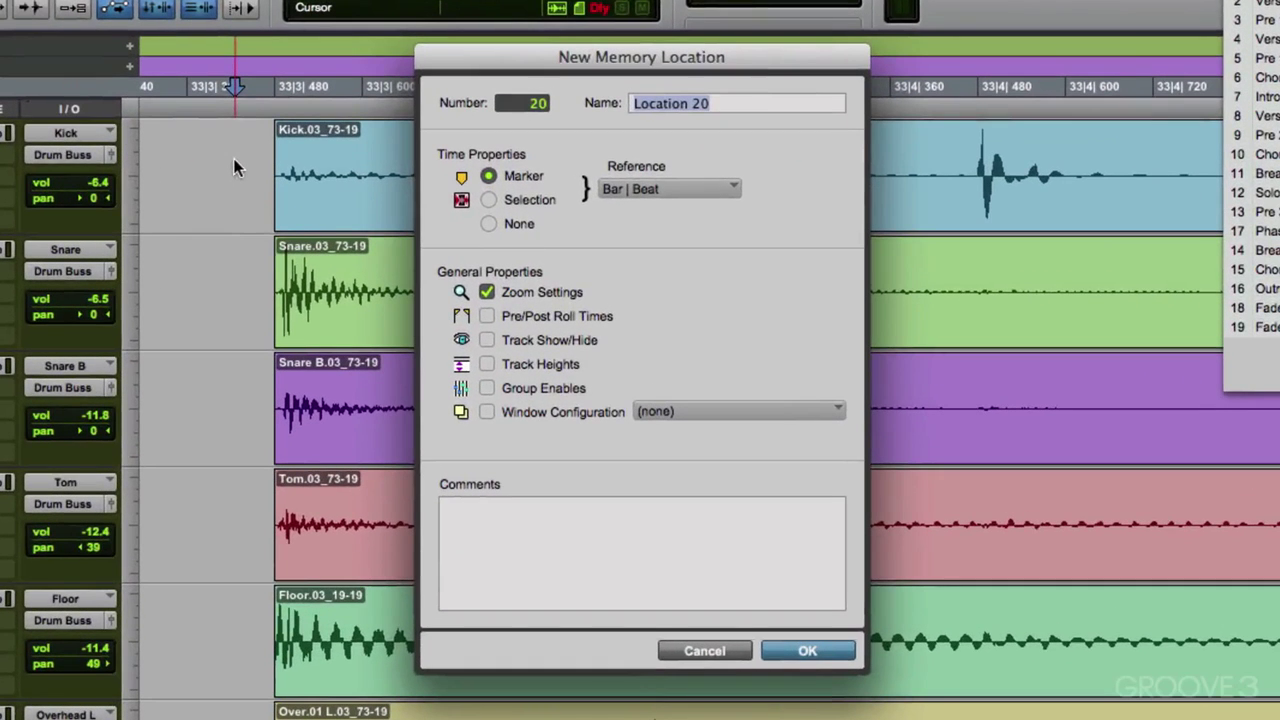
{"action": "left_click", "coordinate": [486, 292]}
{"action": "left_click", "coordinate": [502, 227]}
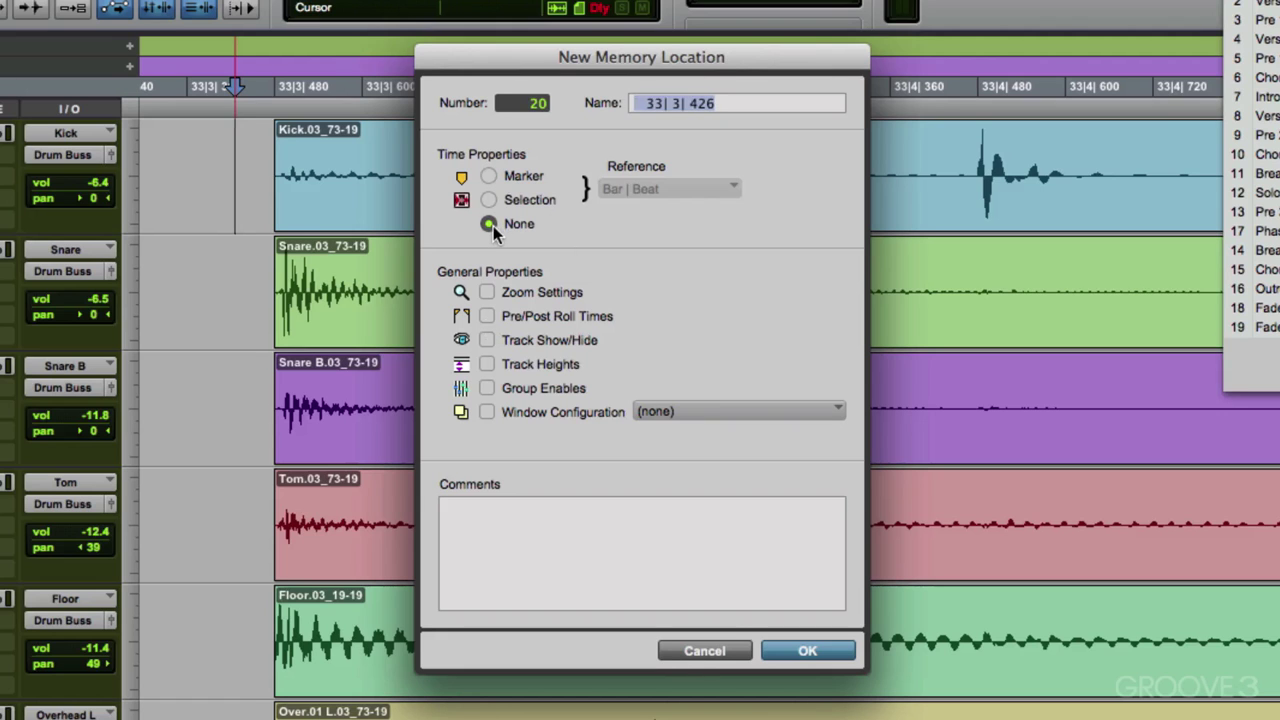
{"action": "left_click", "coordinate": [688, 649]}
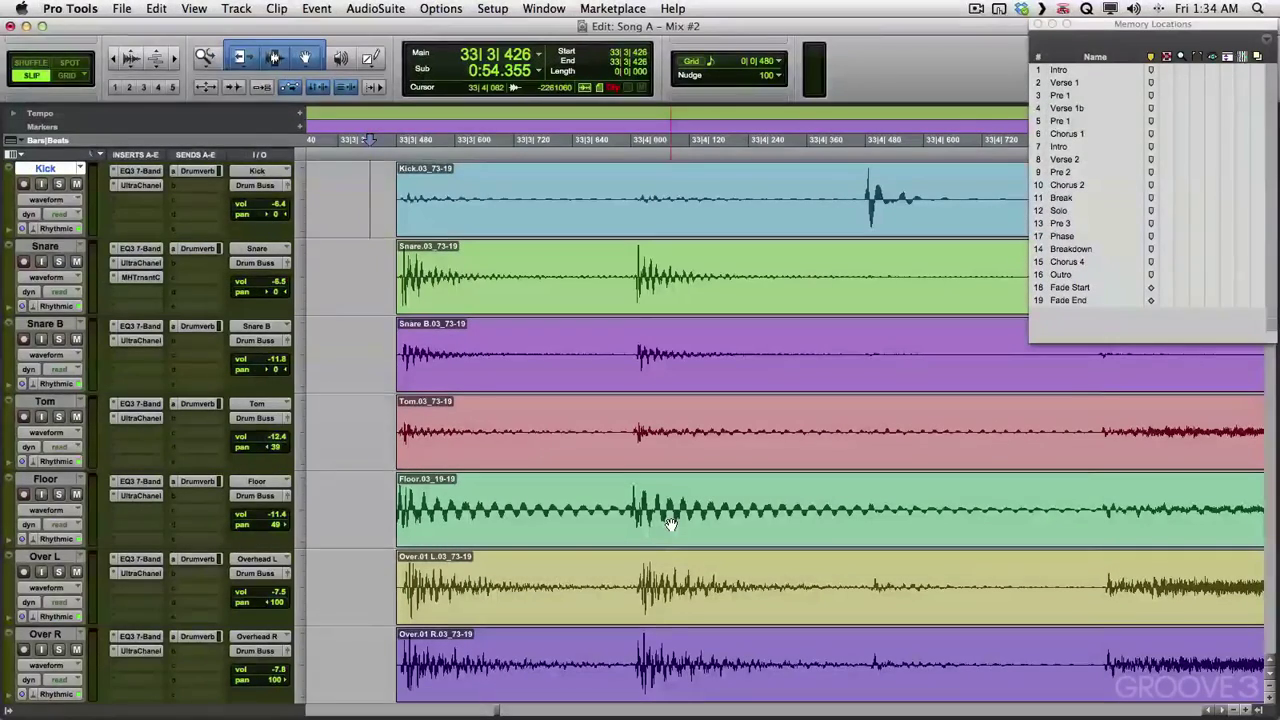
Show the floating Transport window and select a short range in the Ld Vox clip.
{"action": "key", "text": "super+KP_1"}
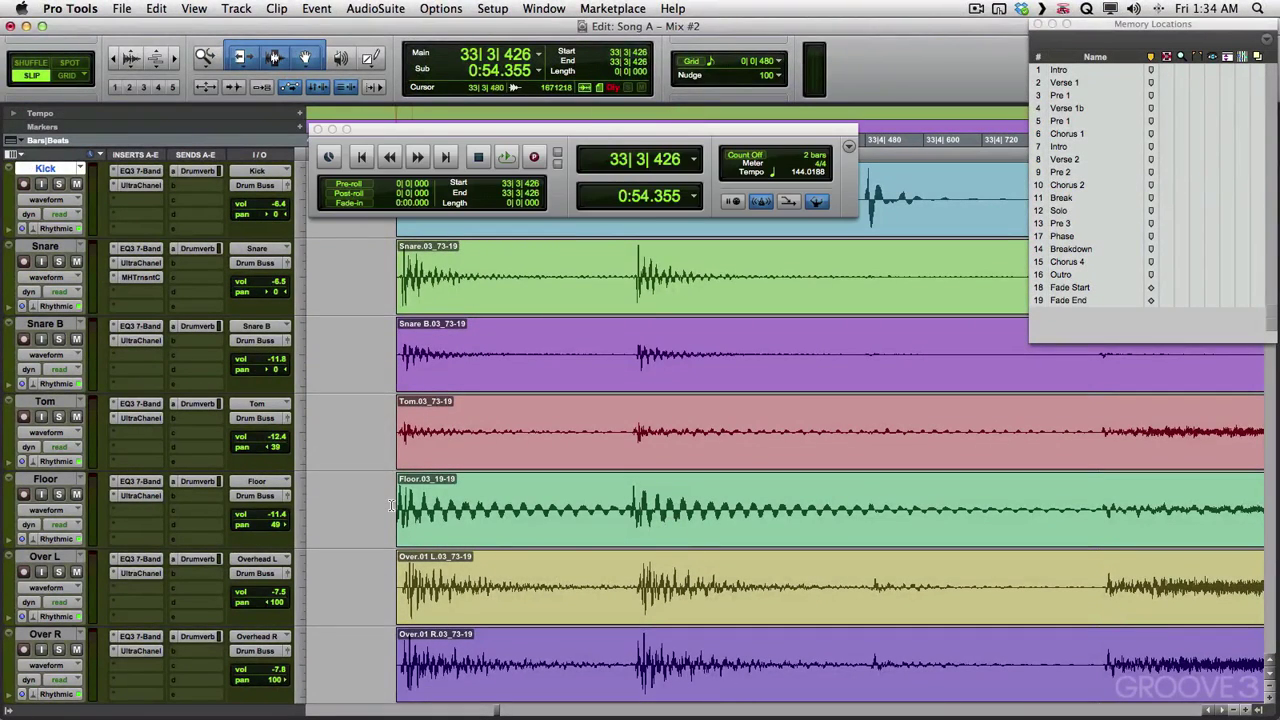
{"action": "scroll", "coordinate": [390, 505], "scroll_direction": "down", "scroll_amount": 10}
{"action": "scroll", "coordinate": [390, 505], "scroll_direction": "down", "scroll_amount": 8}
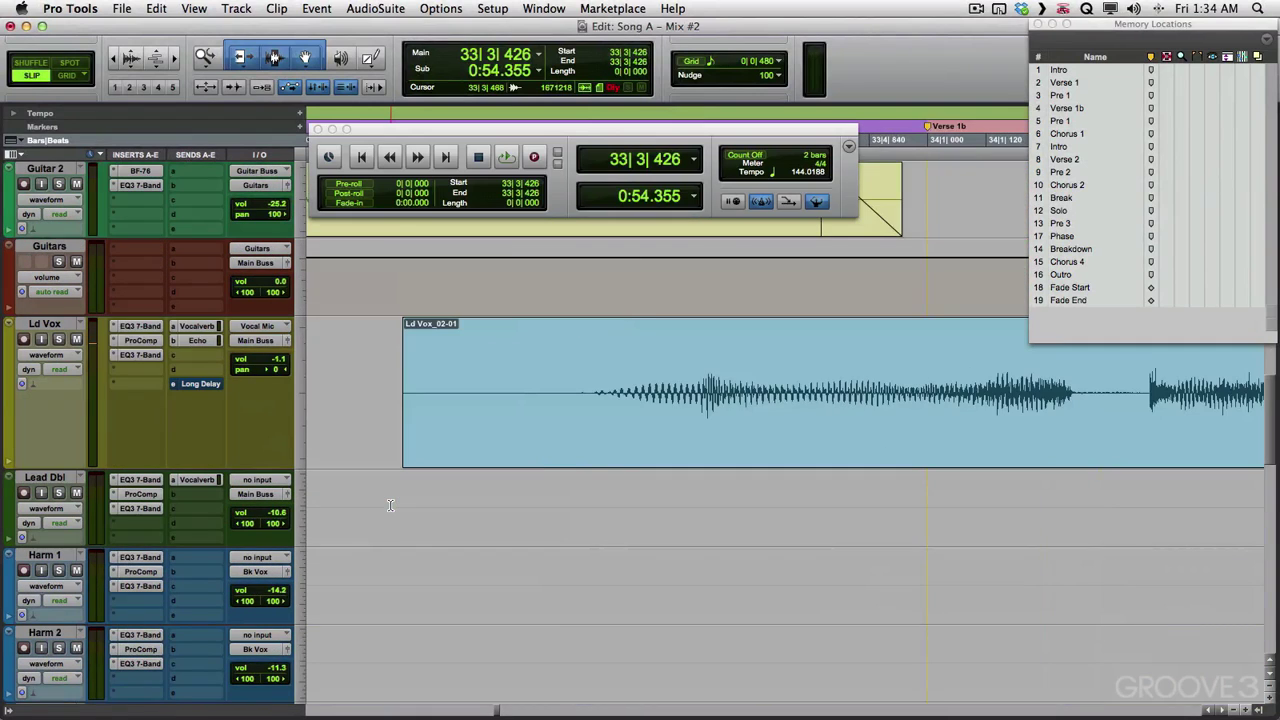
{"action": "scroll", "coordinate": [390, 505], "scroll_direction": "right", "scroll_amount": 10}
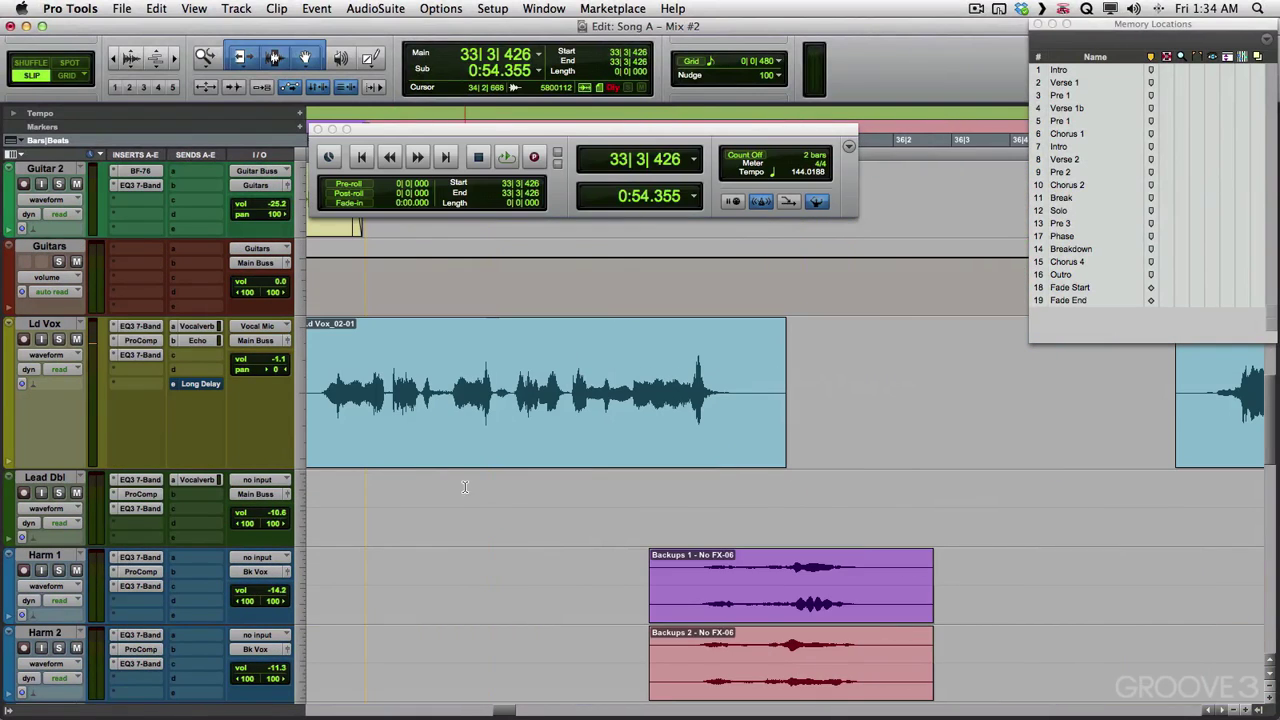
{"action": "scroll", "coordinate": [563, 357], "scroll_direction": "up", "scroll_amount": 5}
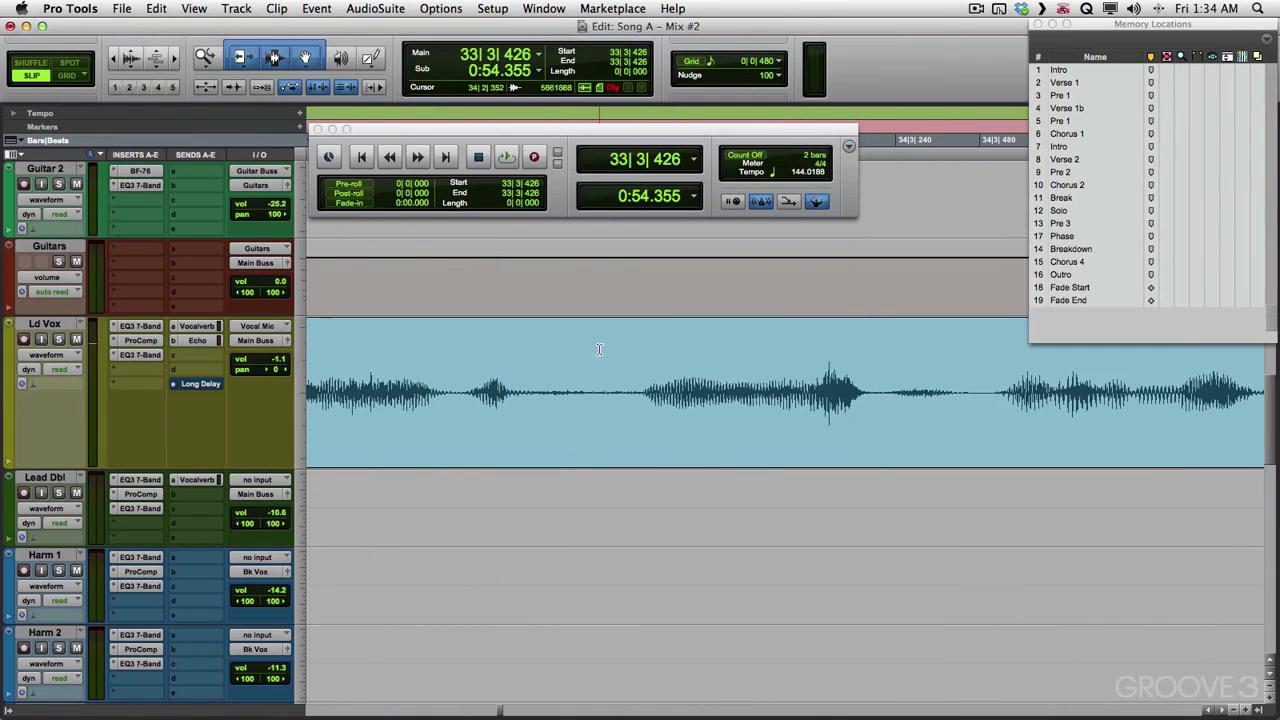
{"action": "left_click_drag", "start_coordinate": [598, 351], "coordinate": [890, 376]}
{"action": "scroll", "coordinate": [677, 461], "scroll_direction": "right", "scroll_amount": 3}
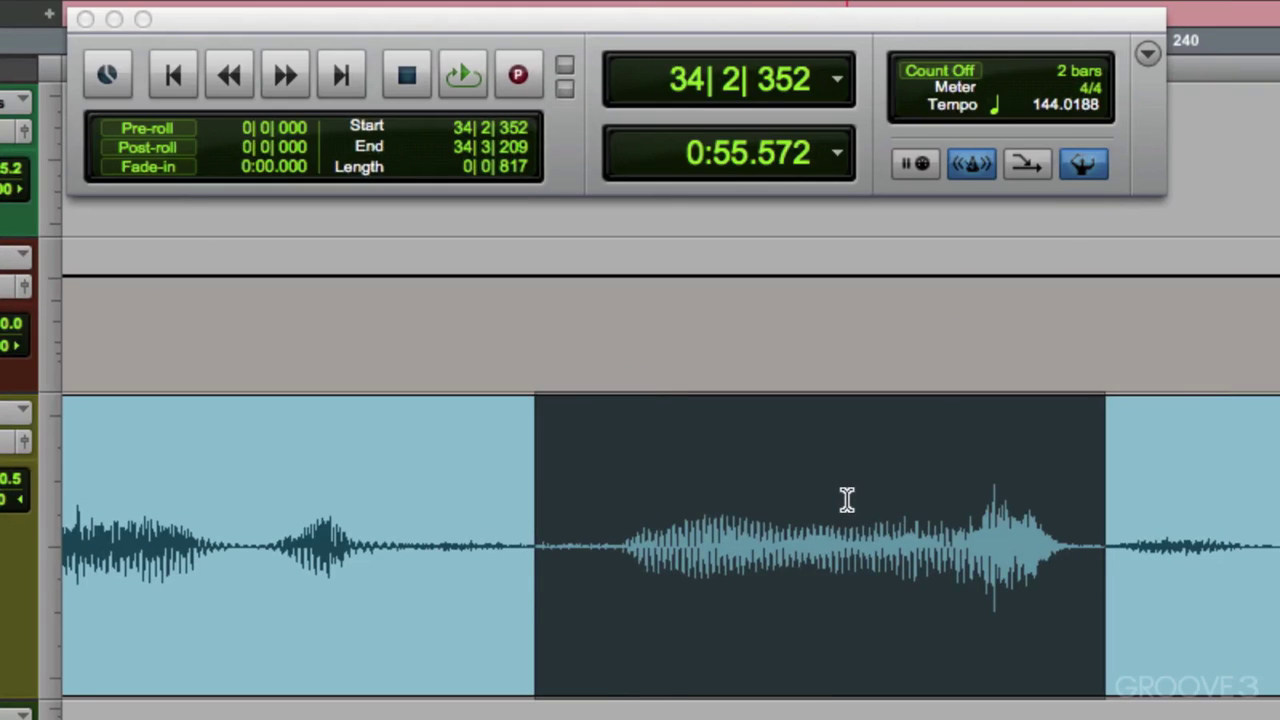
Turn on pre-roll and post-roll and set the pre-roll length to 1 bar.
{"action": "left_click", "coordinate": [128, 127]}
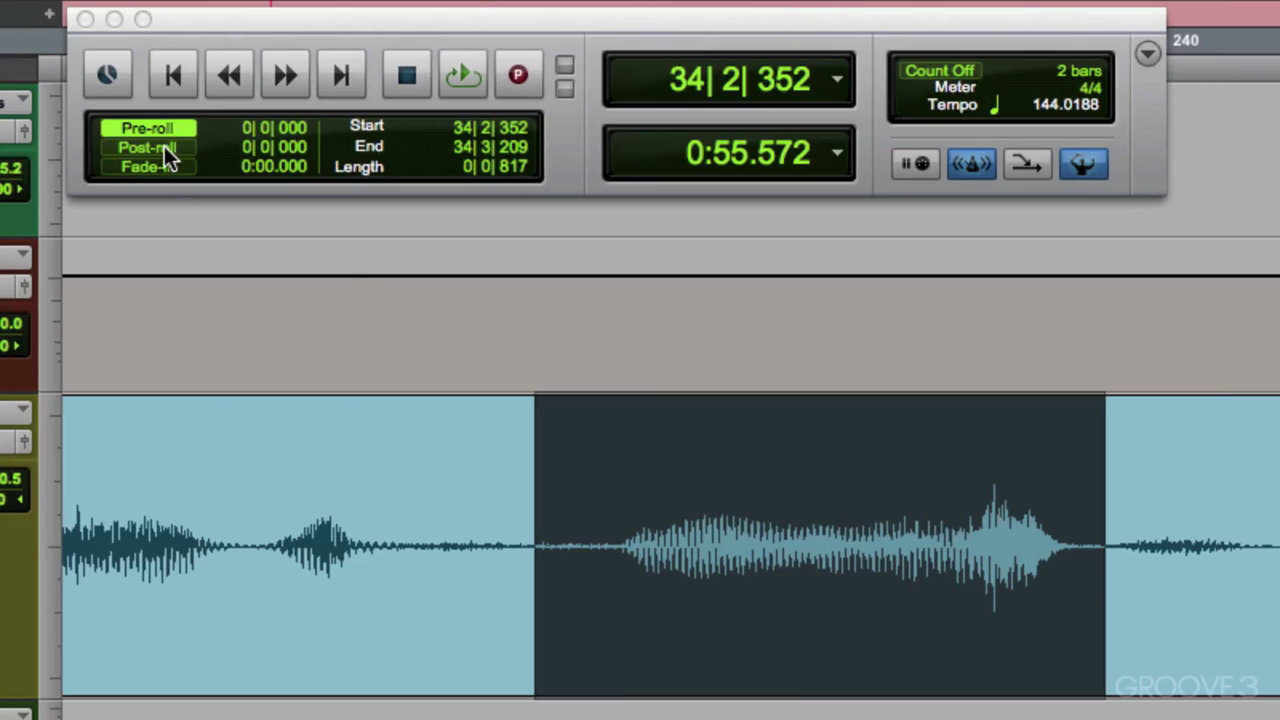
{"action": "left_click", "coordinate": [164, 146]}
{"action": "left_click", "coordinate": [252, 130]}
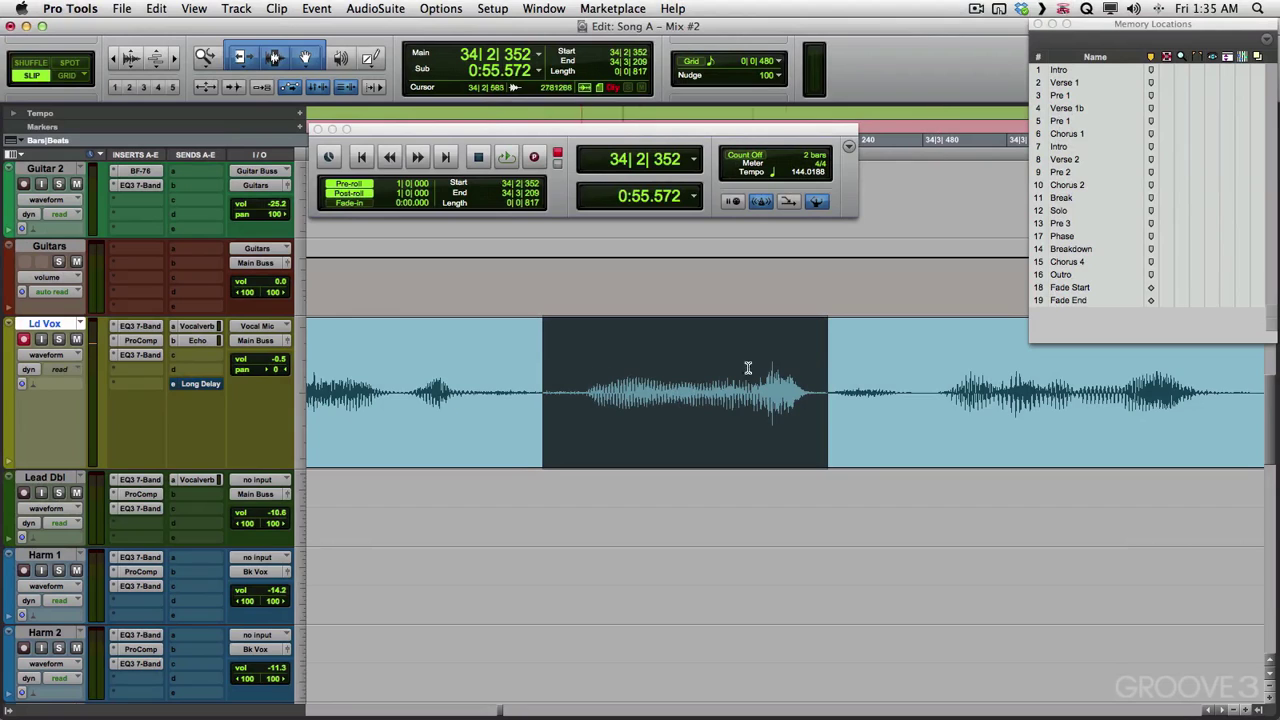
Record a test take over the Ld Vox selection, then stop it.
{"action": "key", "text": "super+bracketleft"}
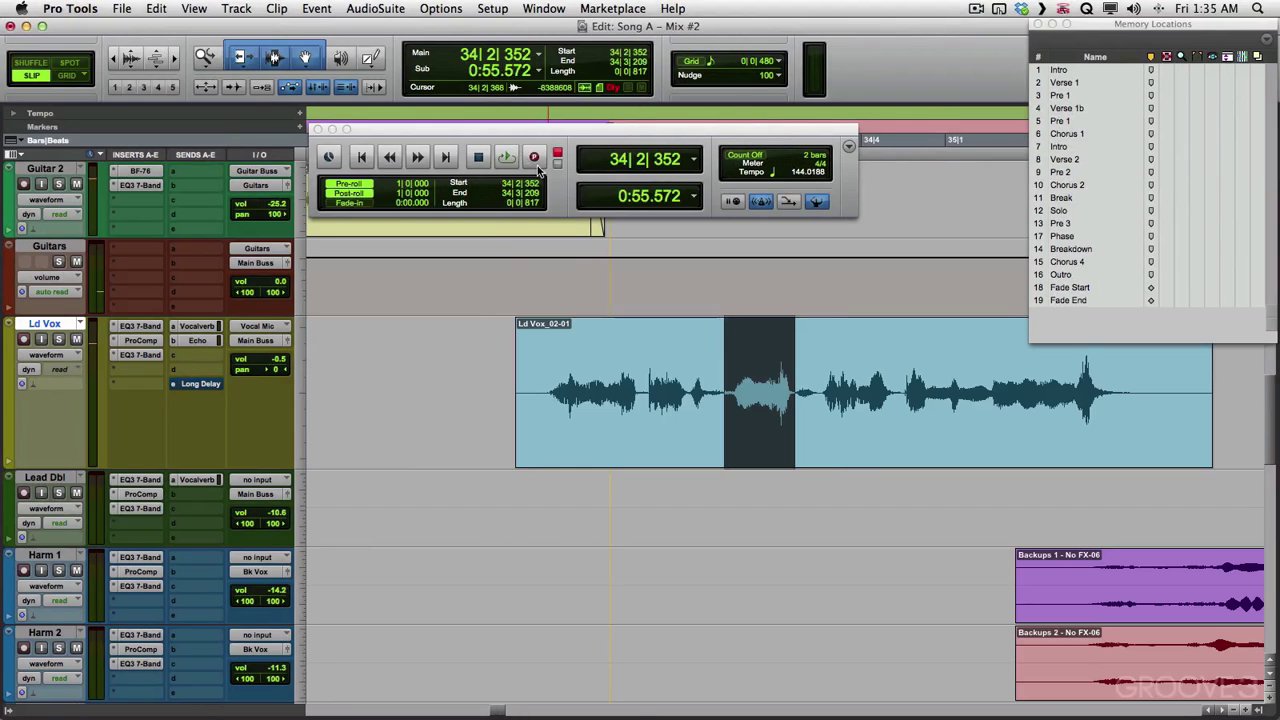
{"action": "left_click", "coordinate": [534, 157]}
{"action": "left_click", "coordinate": [506, 157]}
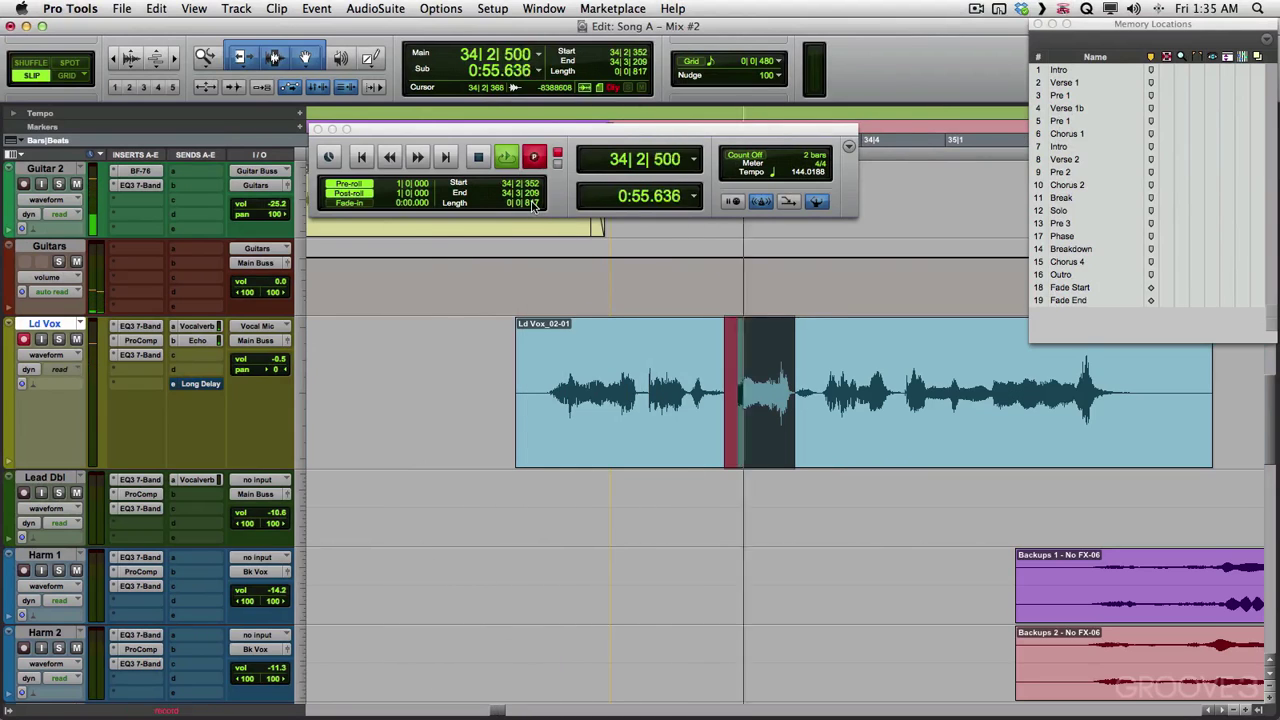
{"action": "key", "text": "space"}
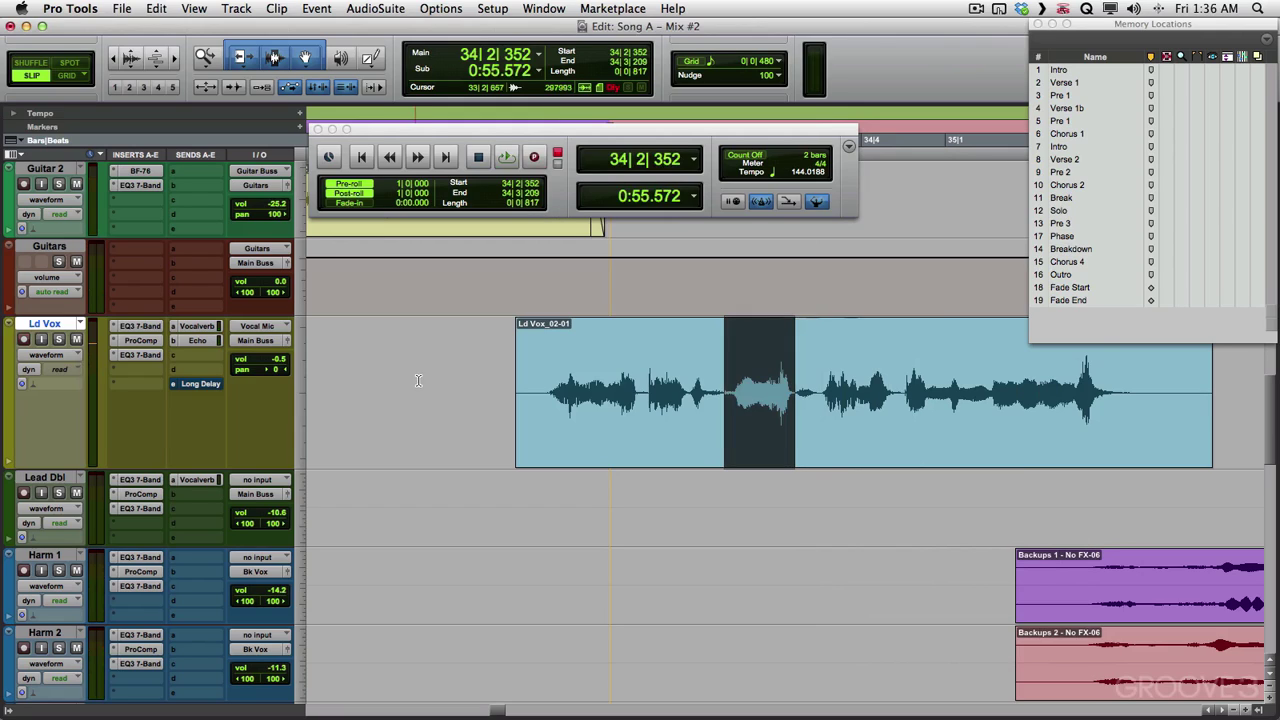
Undo the take and save location 20 '1 Bar' storing pre/post-roll times with no time position.
{"action": "key", "text": "super+z"}
{"action": "key", "text": "KP_Enter"}
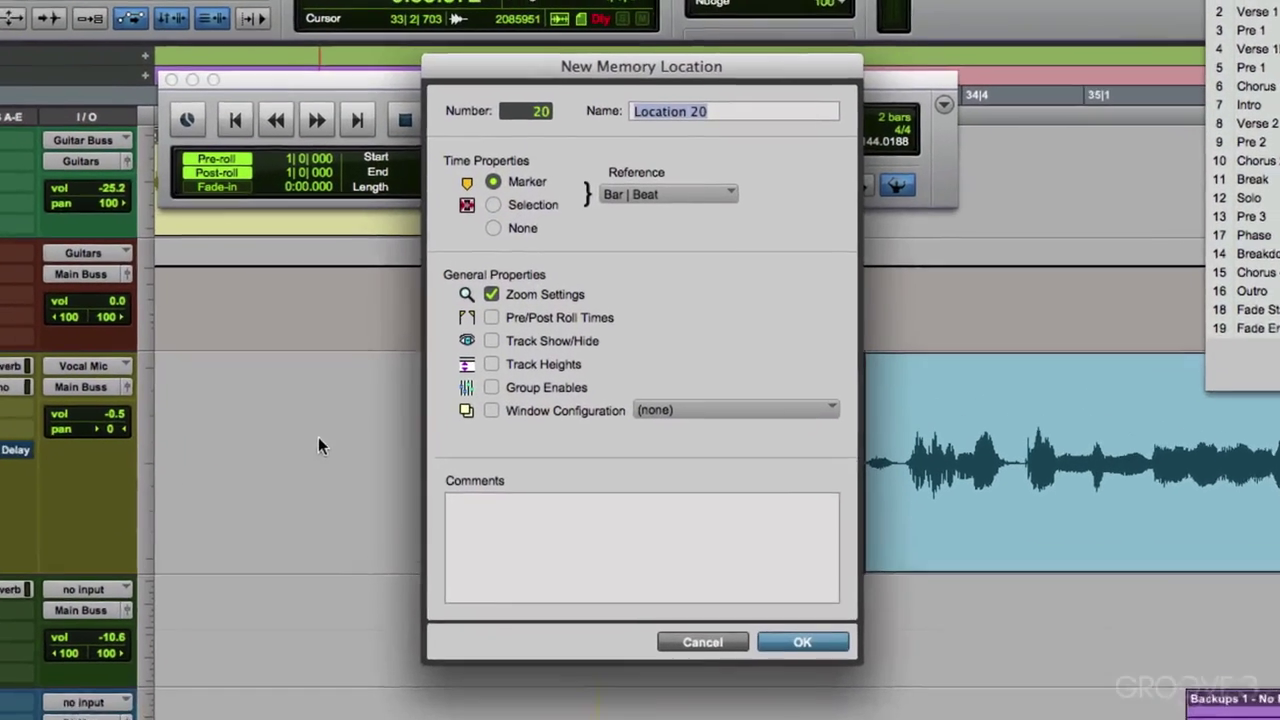
{"action": "left_click", "coordinate": [487, 320]}
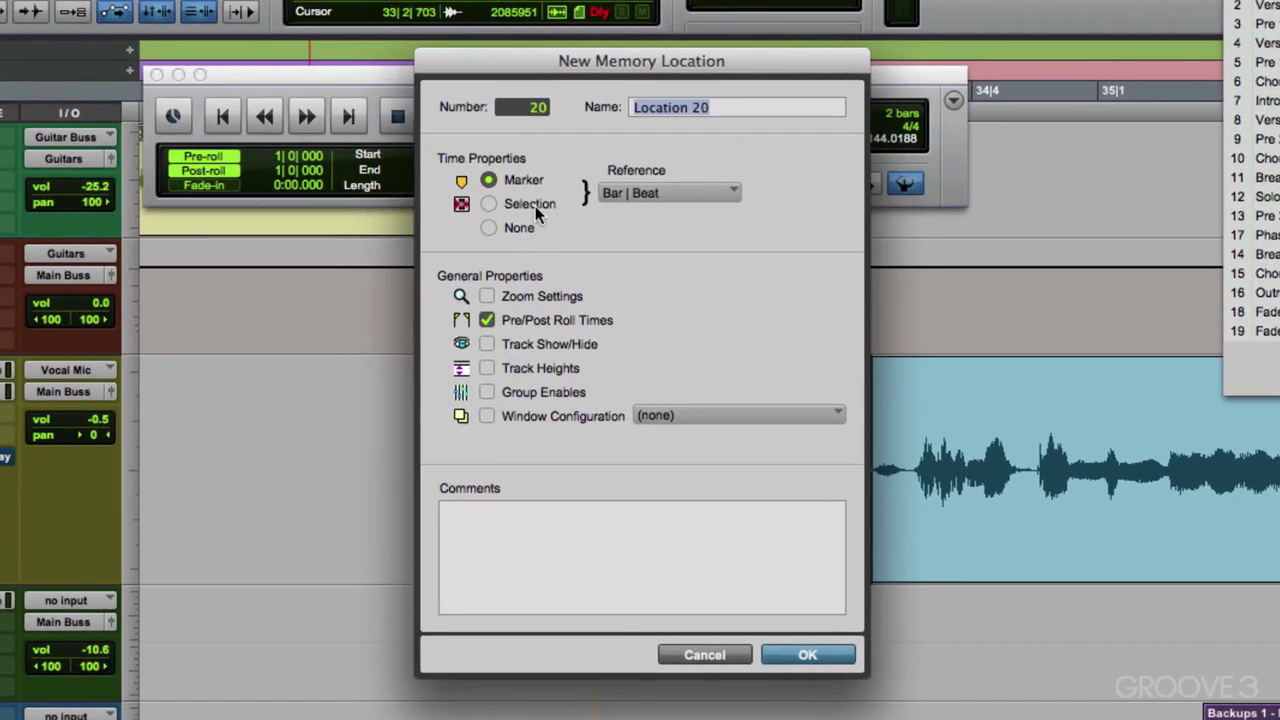
{"action": "left_click", "coordinate": [490, 230]}
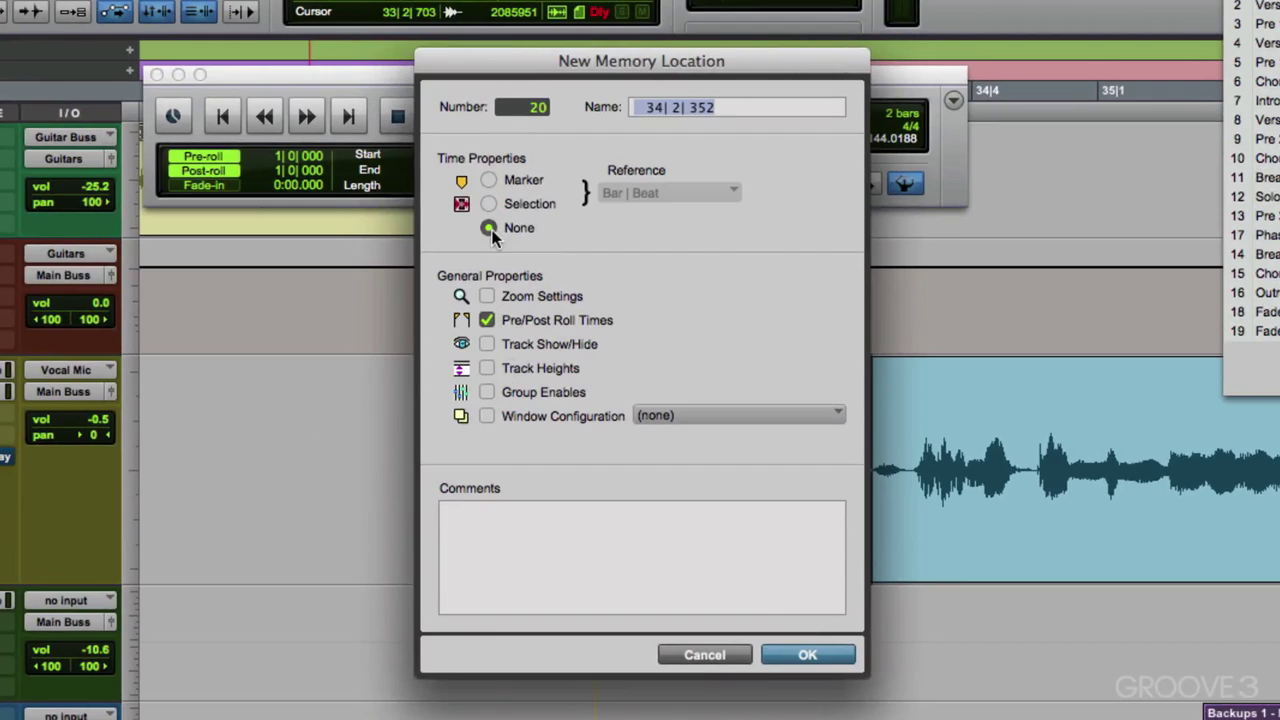
{"action": "left_click", "coordinate": [737, 108]}
{"action": "key", "text": "BackSpace"}
{"action": "key", "text": "BackSpace"}
{"action": "key", "text": "BackSpace"}
{"action": "key", "text": "BackSpace"}
{"action": "key", "text": "BackSpace"}
{"action": "key", "text": "BackSpace"}
{"action": "key", "text": "BackSpace"}
{"action": "key", "text": "BackSpace"}
{"action": "key", "text": "BackSpace"}
{"action": "key", "text": "BackSpace"}
{"action": "type", "text": "1 Bar"}
{"action": "key", "text": "Return"}
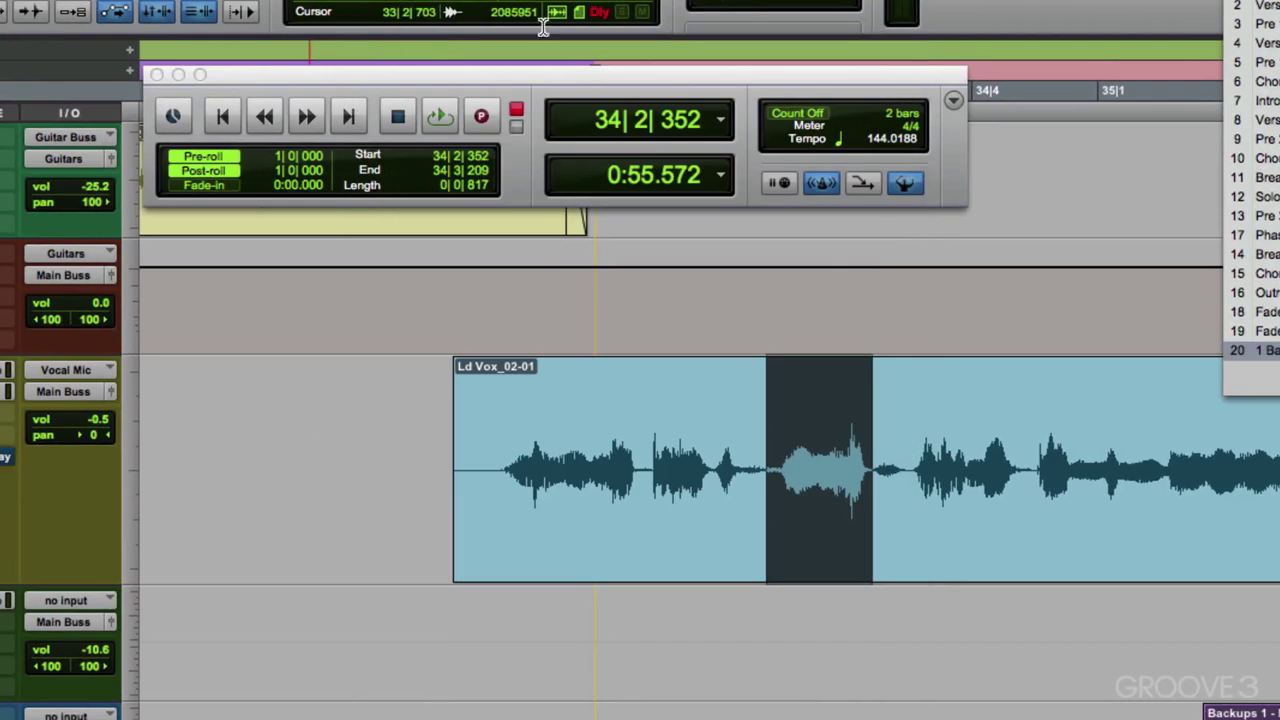
Reset the pre- and post-roll lengths to zero.
{"action": "left_click", "coordinate": [274, 158]}
{"action": "type", "text": "1"}
{"action": "key", "text": "Return"}
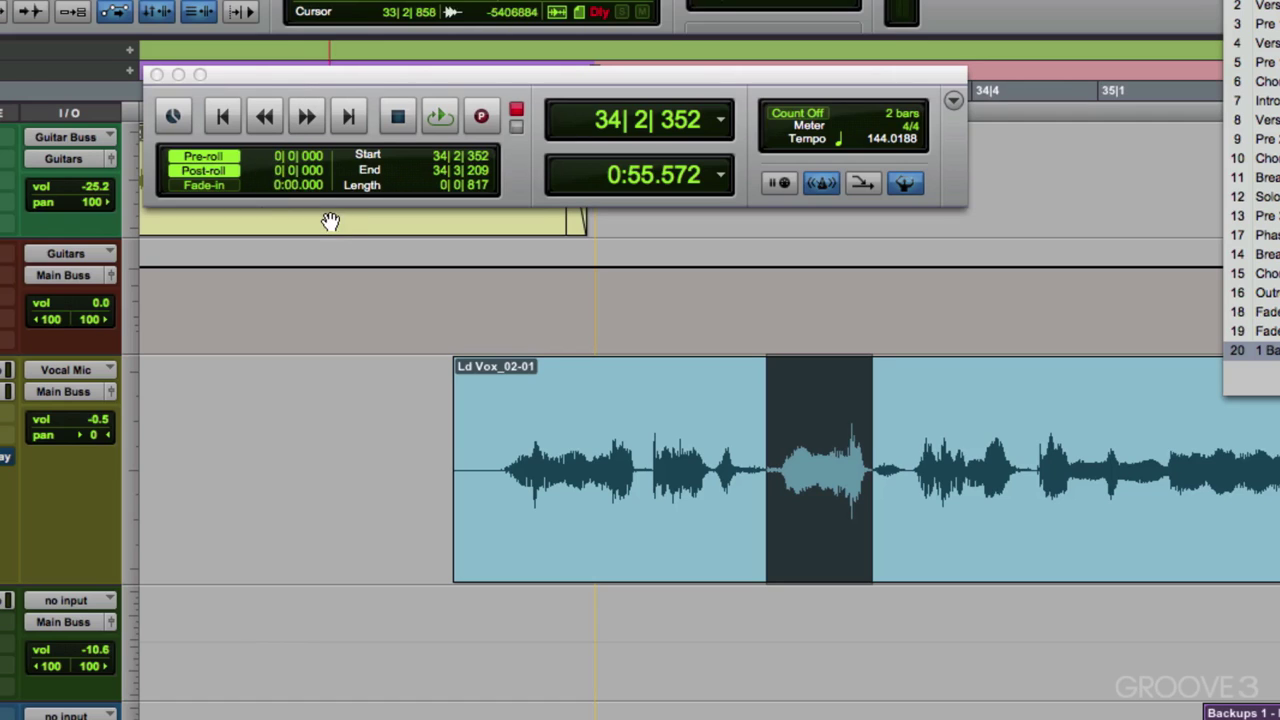
Select a short range on Ld Vox, zoom in on it, and move the Transport window aside.
{"action": "left_click", "coordinate": [385, 388]}
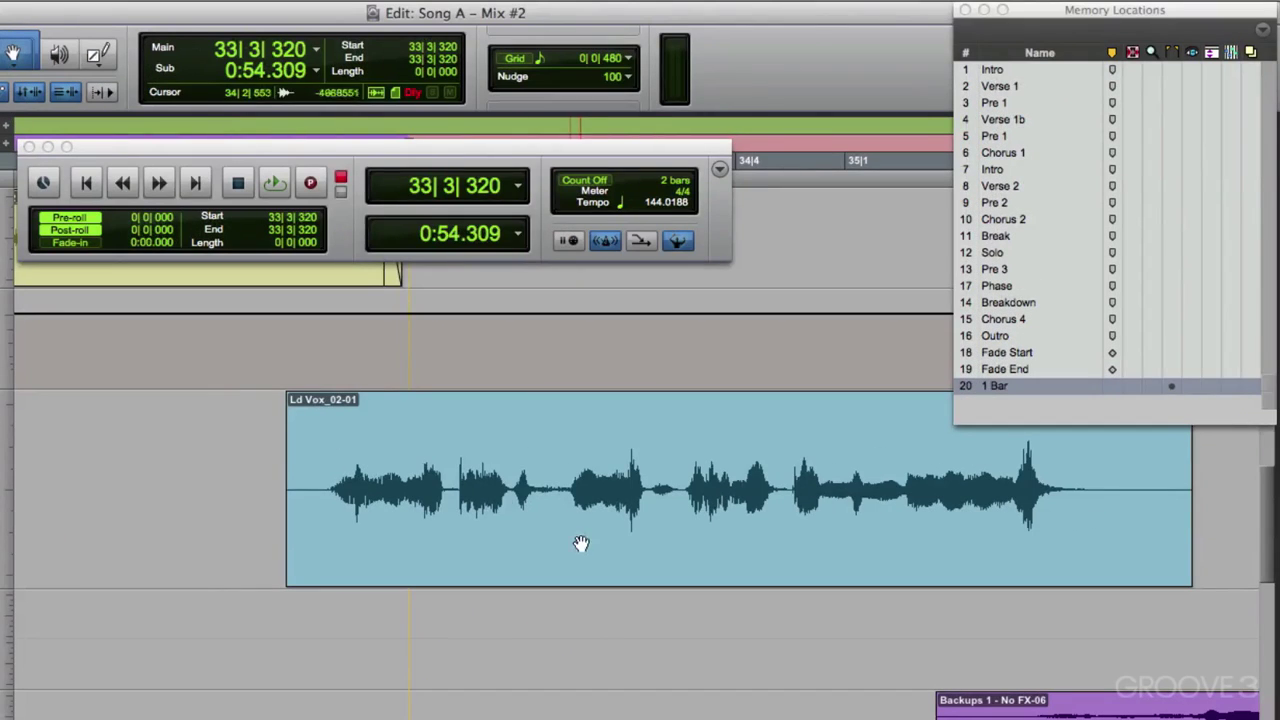
{"action": "left_click_drag", "start_coordinate": [557, 462], "coordinate": [649, 468]}
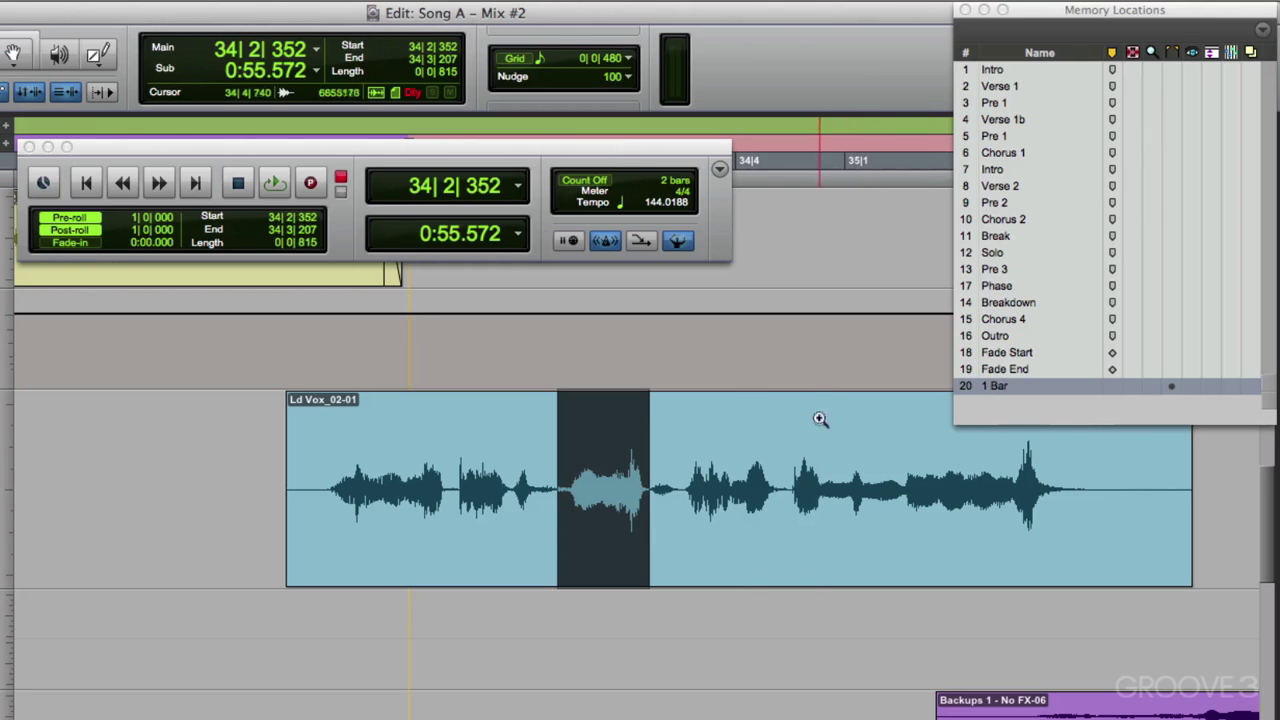
{"action": "key", "text": "super+bracketright"}
{"action": "left_click_drag", "start_coordinate": [547, 450], "coordinate": [801, 490]}
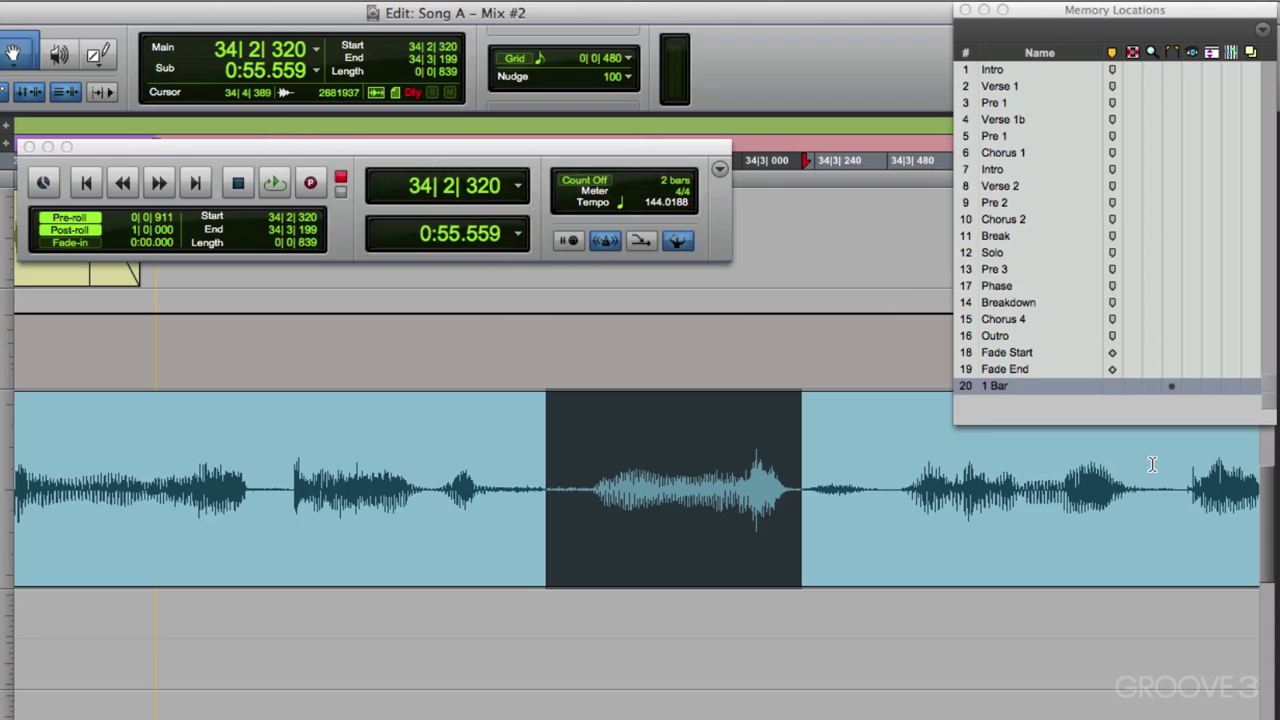
{"action": "left_click_drag", "start_coordinate": [621, 150], "coordinate": [670, 205]}
{"action": "scroll", "coordinate": [354, 449], "scroll_direction": "down", "scroll_amount": 3}
{"action": "scroll", "coordinate": [354, 449], "scroll_direction": "up", "scroll_amount": 3}
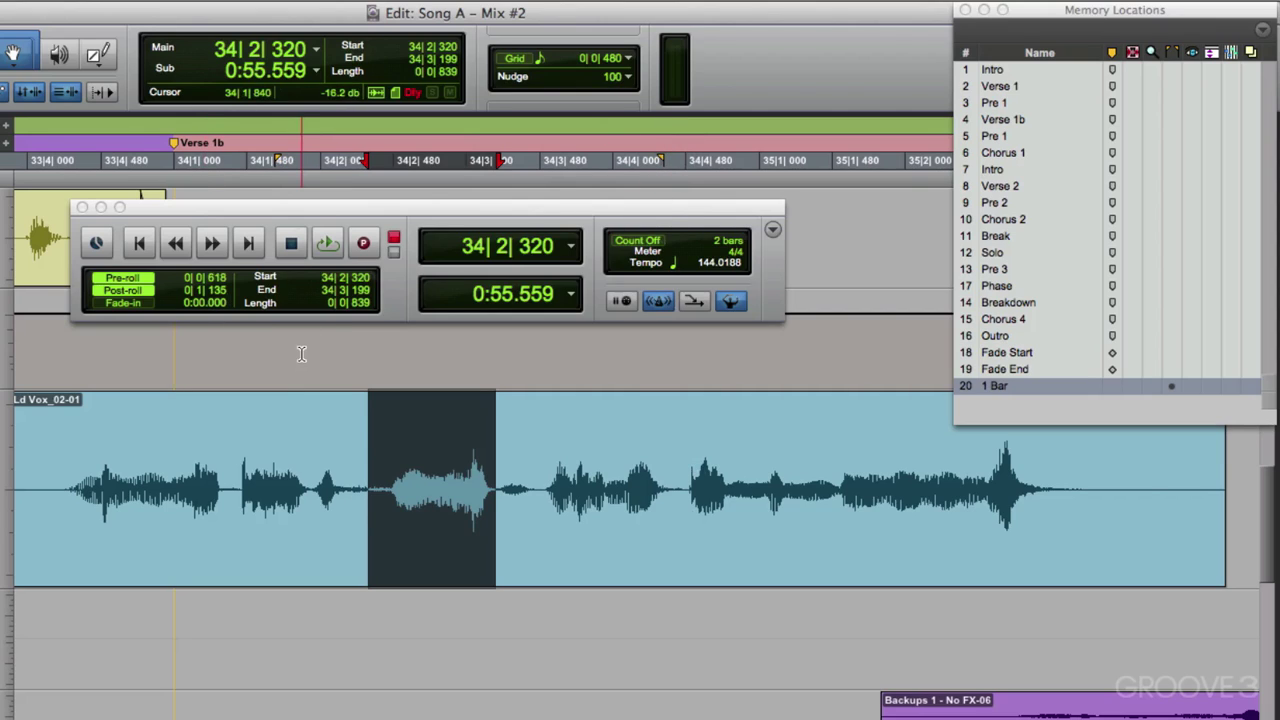
Save location 21 'Pre-Post 2' with no time position, keeping the 0|0|618 / 0|1|135 rolls.
{"action": "key", "text": "KP_Enter"}
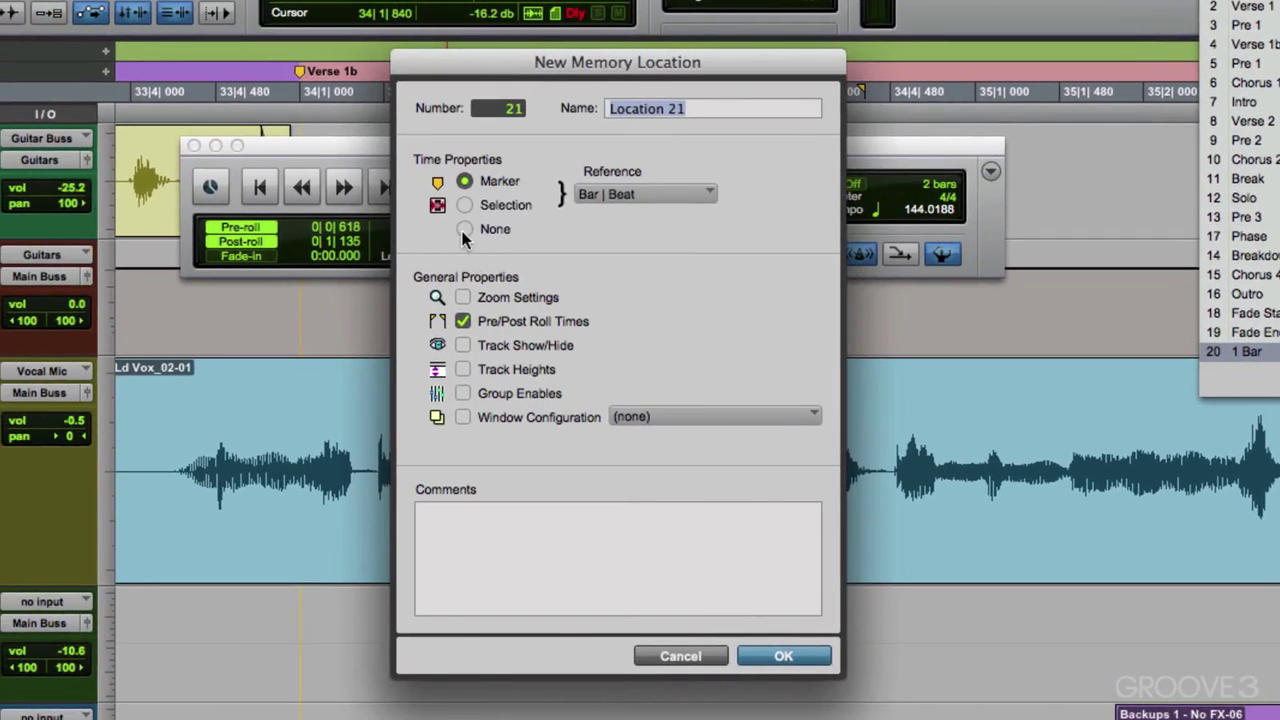
{"action": "left_click", "coordinate": [464, 230]}
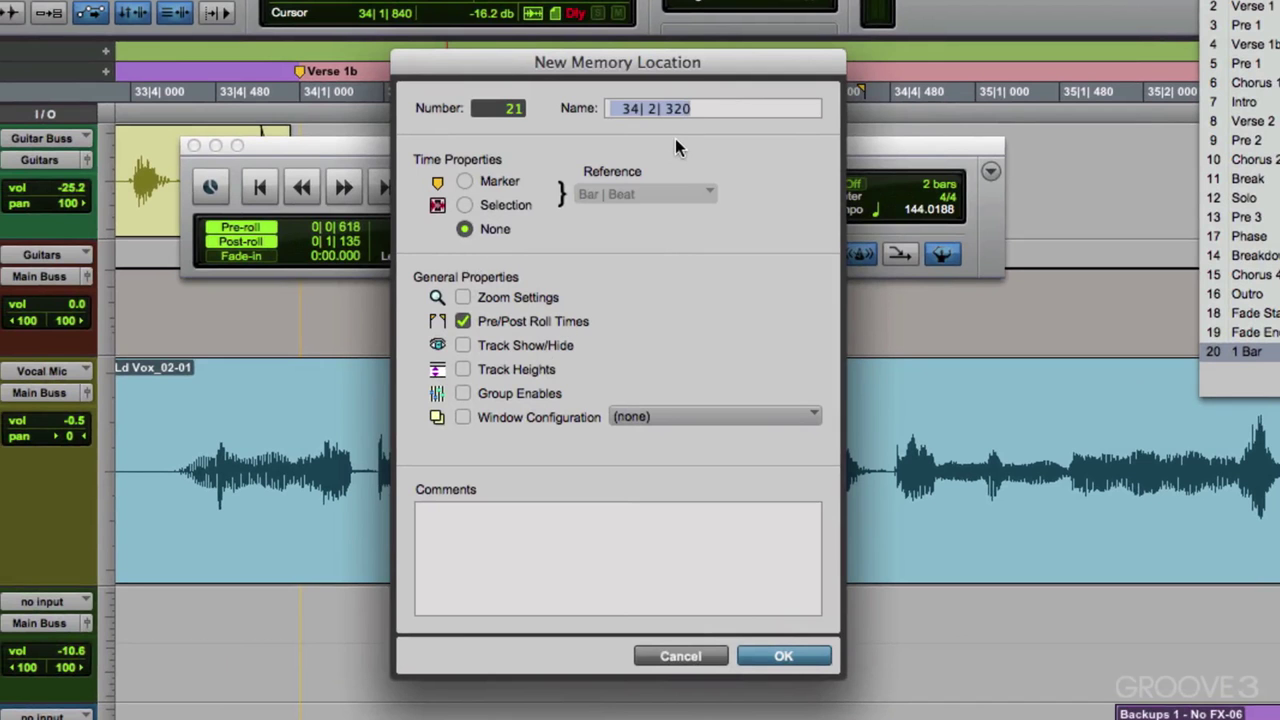
{"action": "type", "text": "Pre-Post 2"}
{"action": "key", "text": "Return"}
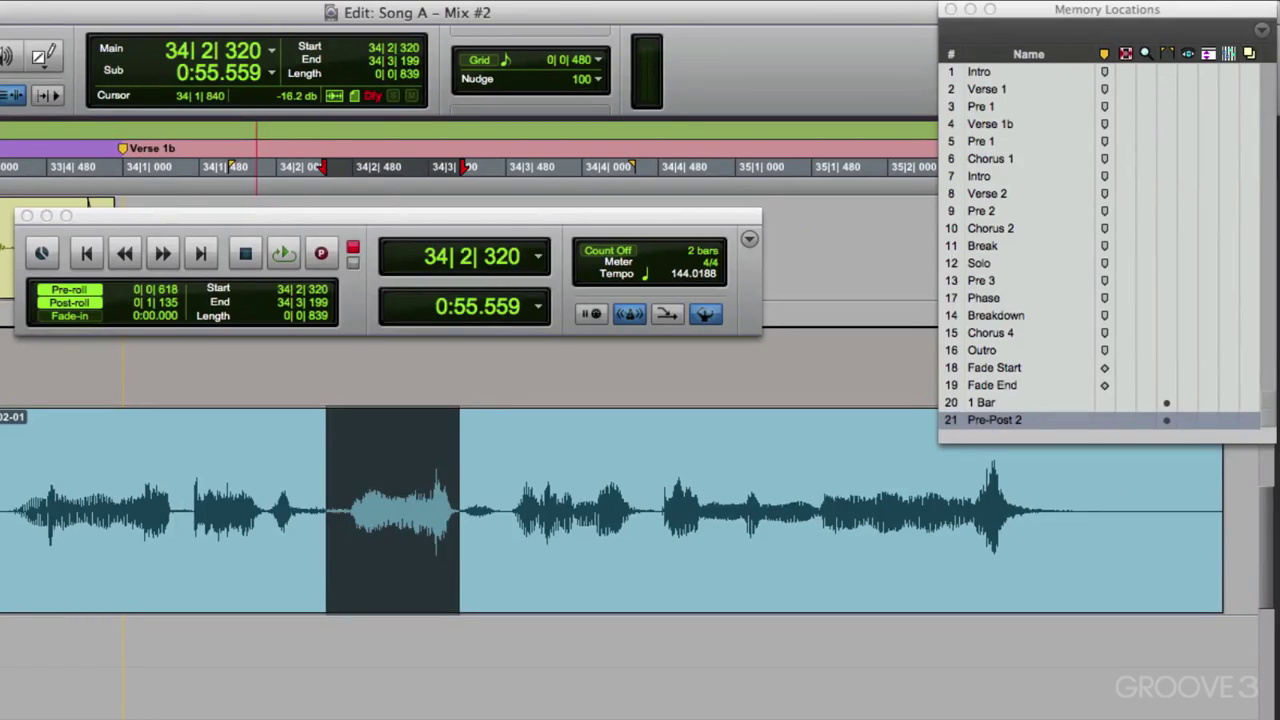
Recall 1 Bar and Pre-Post 2 (keypad .21) to compare rolls, then zero both roll lengths.
{"action": "left_click", "coordinate": [981, 402]}
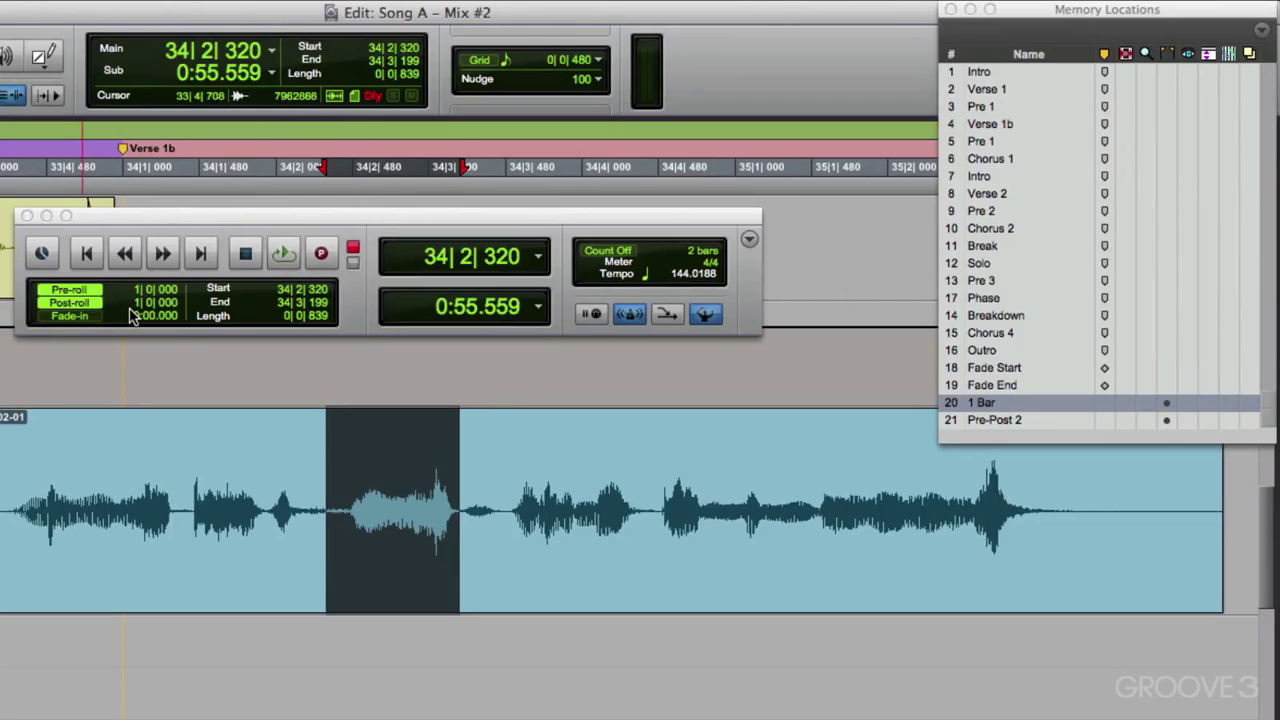
{"action": "key", "text": "KP_Decimal"}
{"action": "key", "text": "KP_2"}
{"action": "key", "text": "KP_1"}
{"action": "key", "text": "KP_Decimal"}
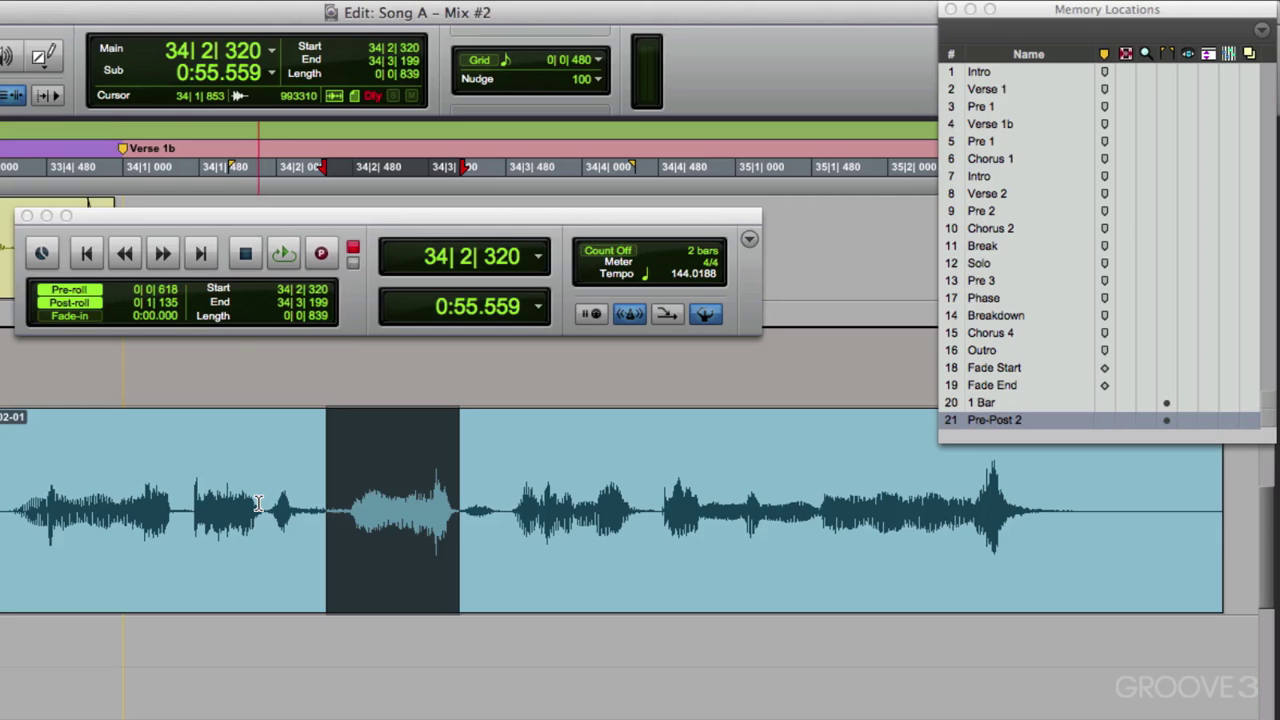
{"action": "left_click", "coordinate": [134, 290]}
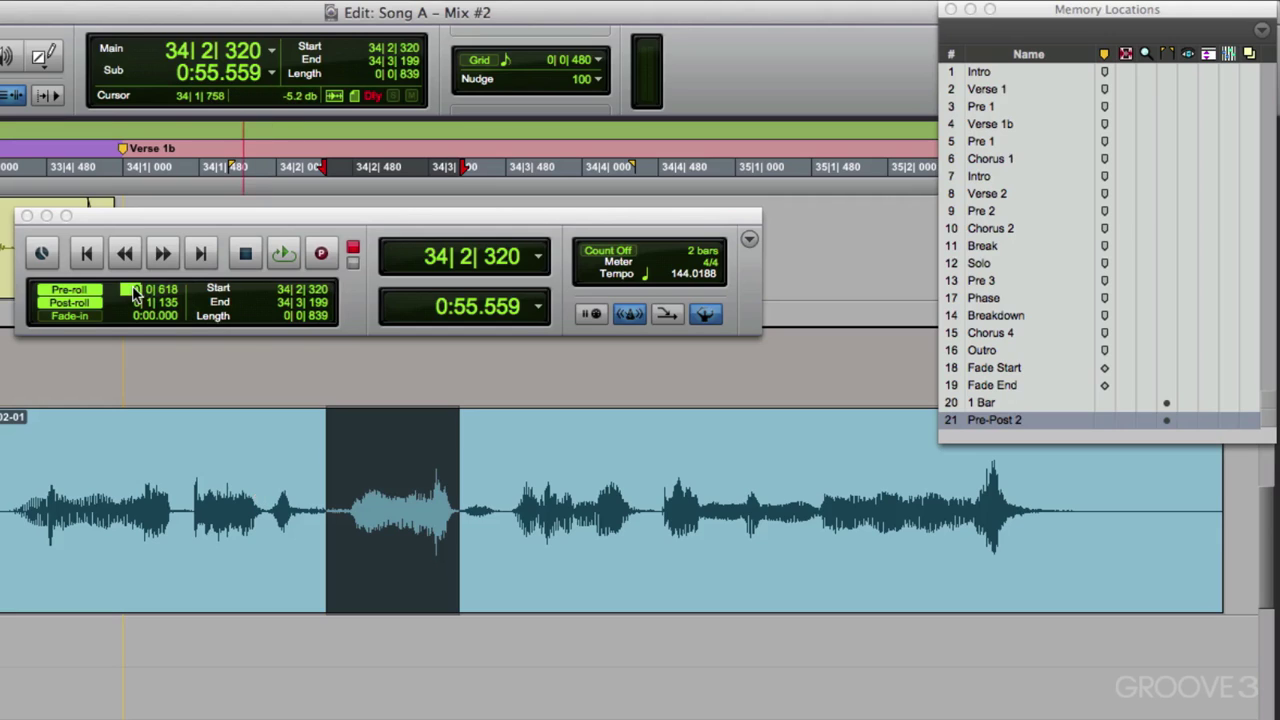
{"action": "key", "text": "Return"}
Save location 22 'None' with no time position, storing the zeroed roll times.
{"action": "key", "text": "KP_Enter"}
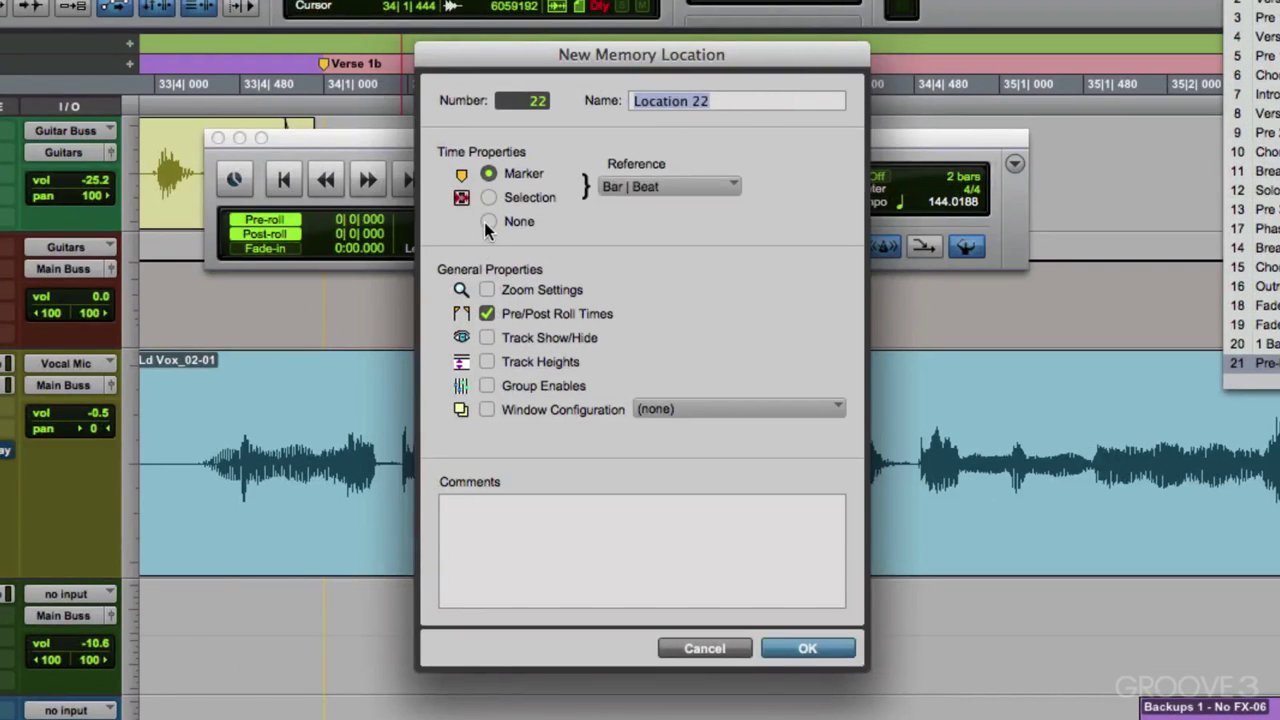
{"action": "left_click", "coordinate": [487, 222]}
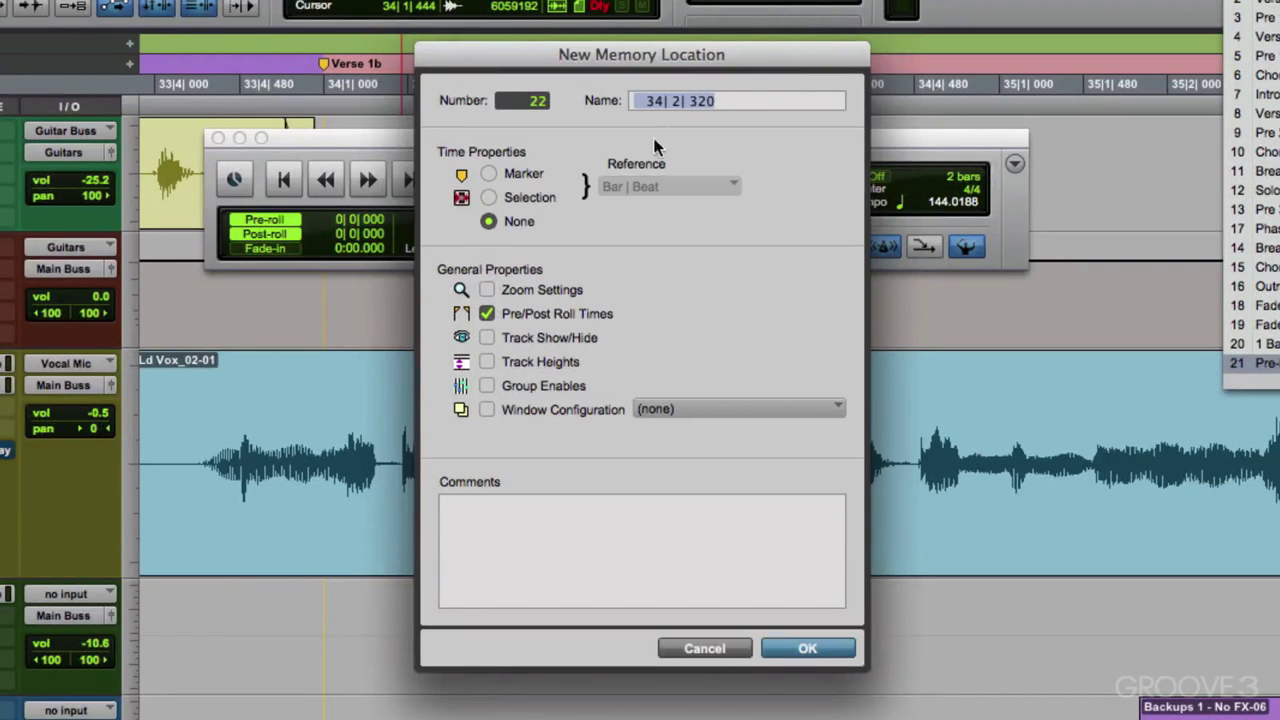
{"action": "type", "text": "None"}
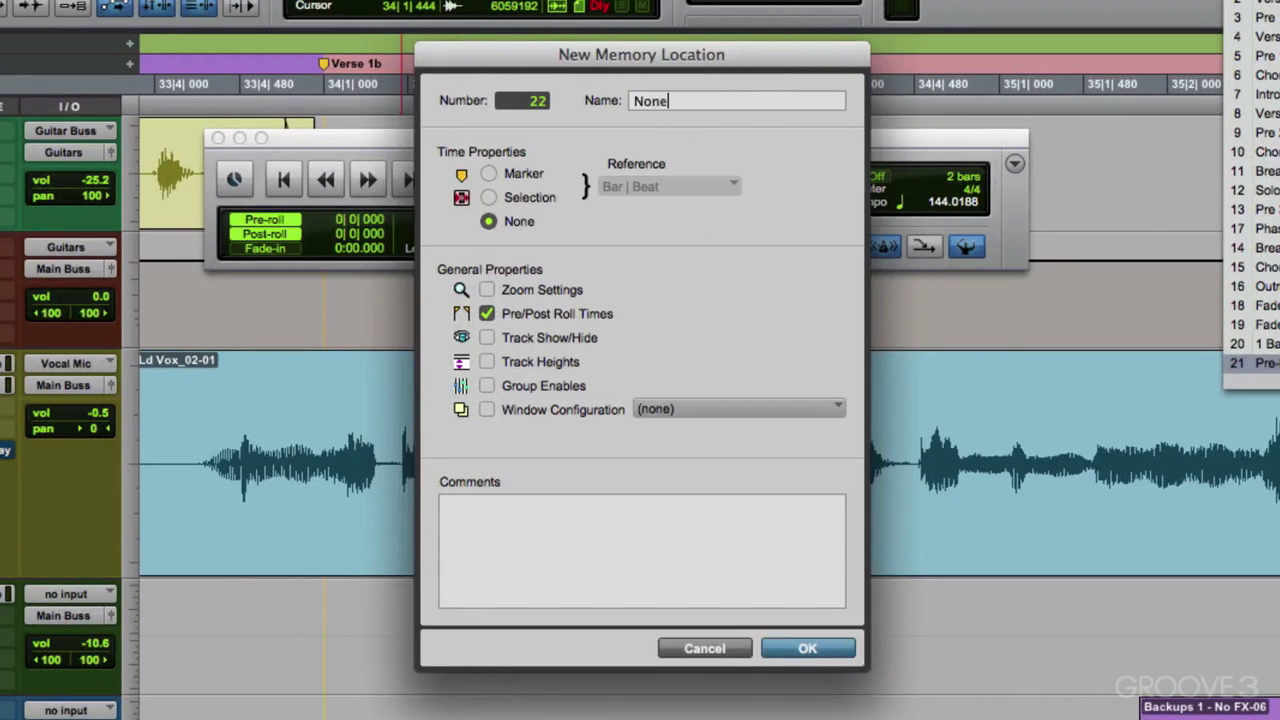
{"action": "key", "text": "Return"}
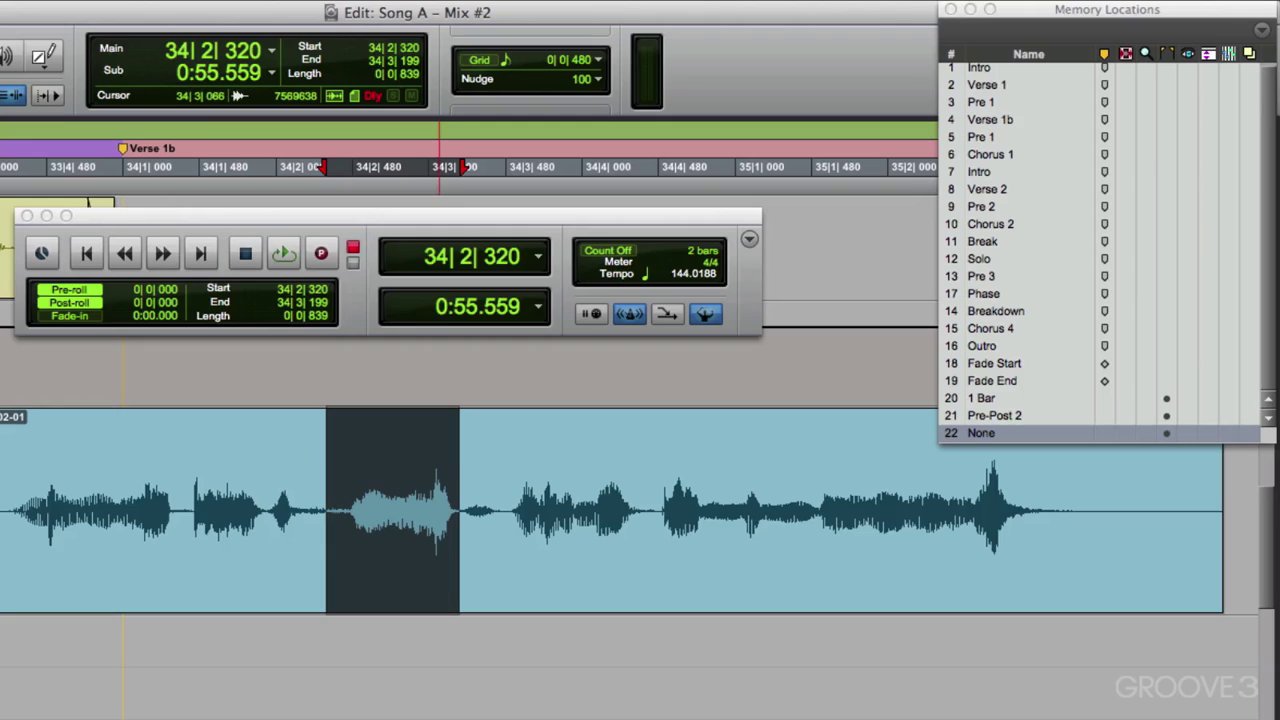
Recall the 1 Bar, Pre-Post 2 and None locations in turn.
{"action": "left_click", "coordinate": [981, 398]}
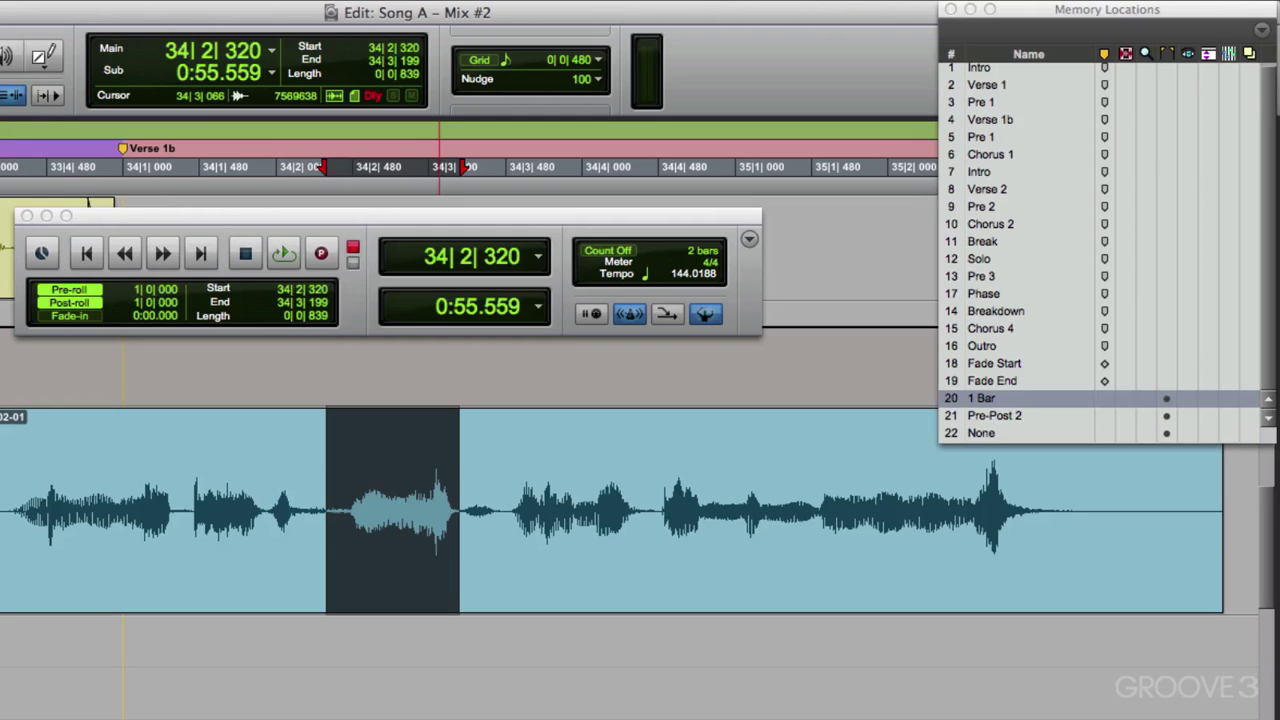
{"action": "left_click", "coordinate": [993, 415]}
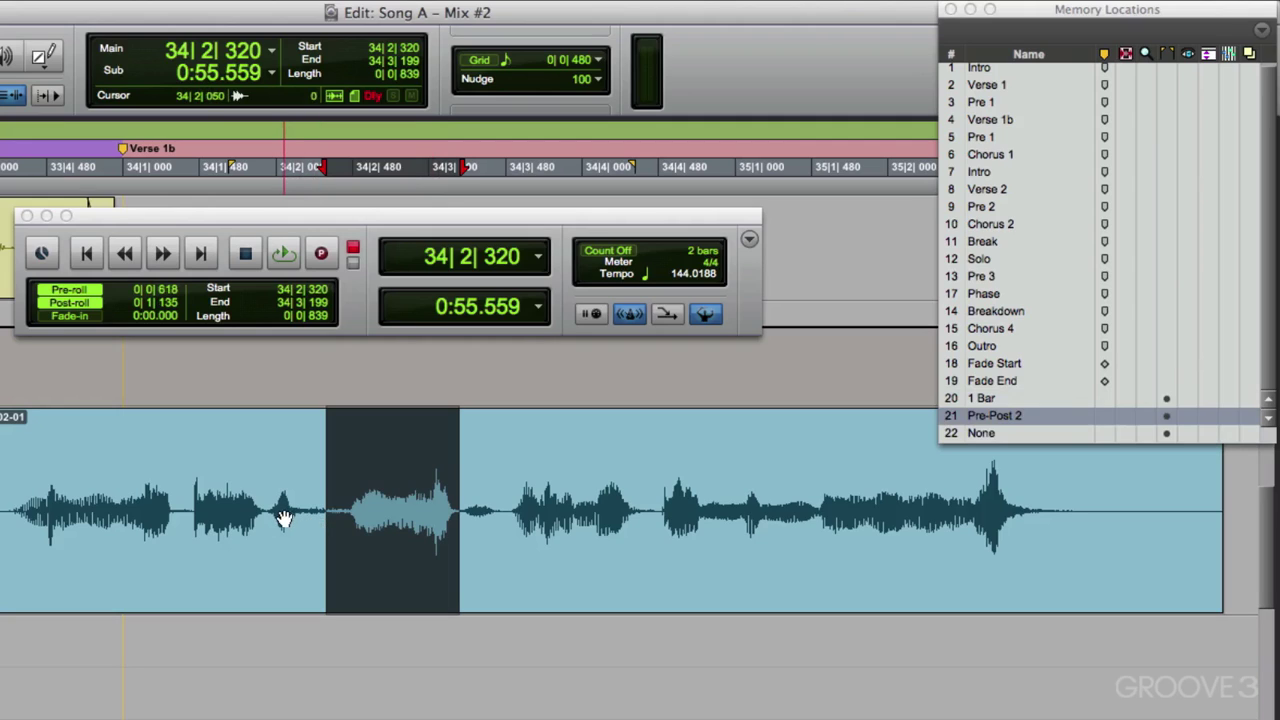
{"action": "key", "text": "KP_Decimal"}
{"action": "key", "text": "KP_2"}
{"action": "key", "text": "KP_2"}
{"action": "key", "text": "KP_Decimal"}
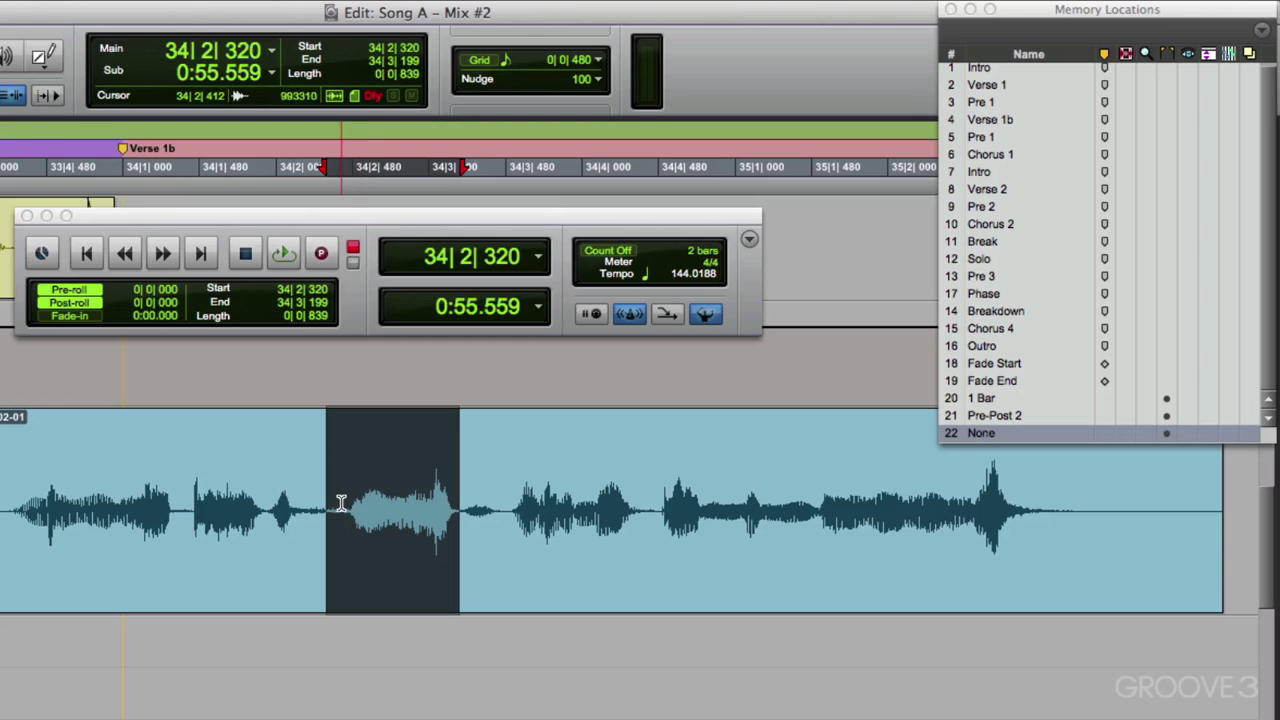
Test-record over the selection, undo the take, and close the Transport window.
{"action": "left_click", "coordinate": [281, 258]}
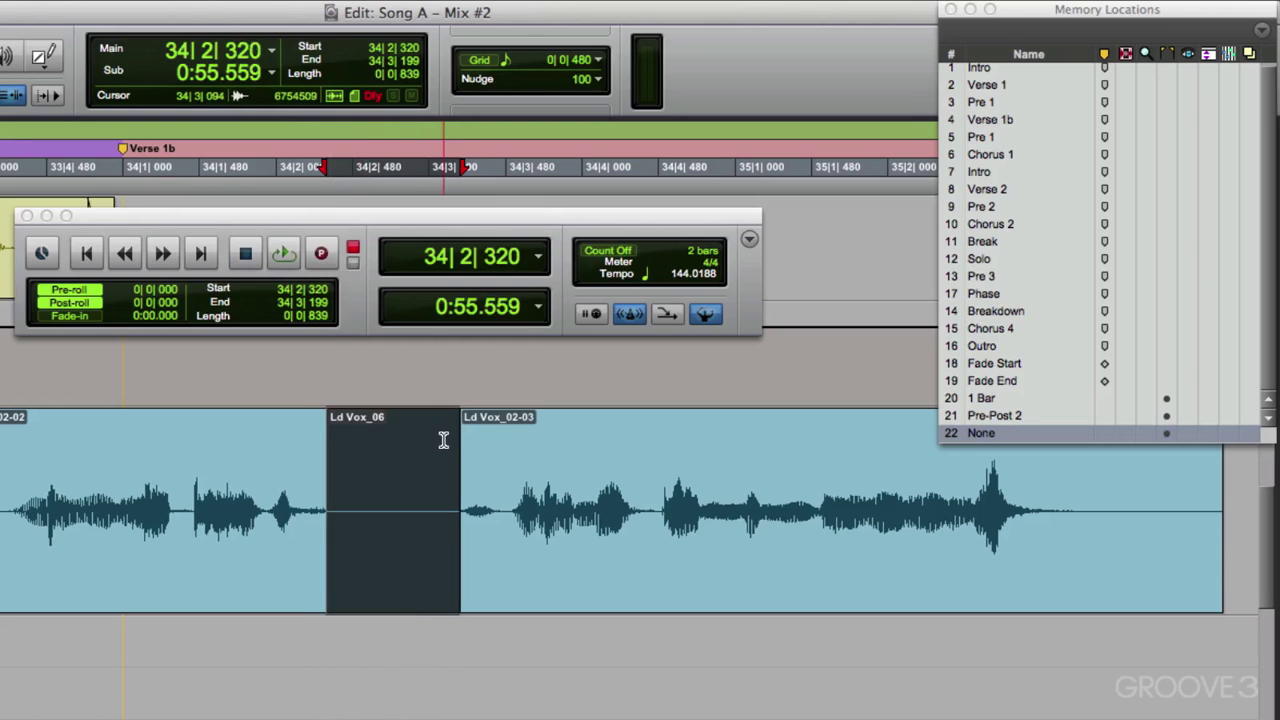
{"action": "key", "text": "super+z"}
{"action": "left_click", "coordinate": [190, 528]}
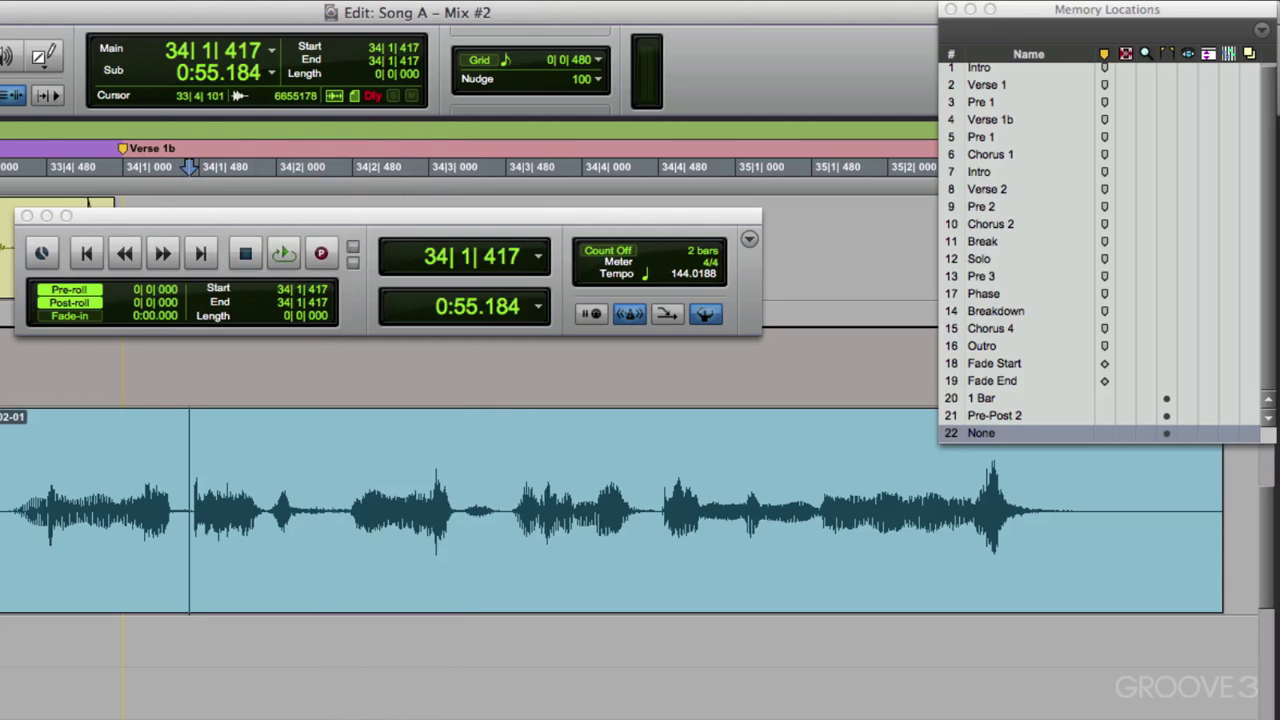
{"action": "left_click", "coordinate": [27, 215]}
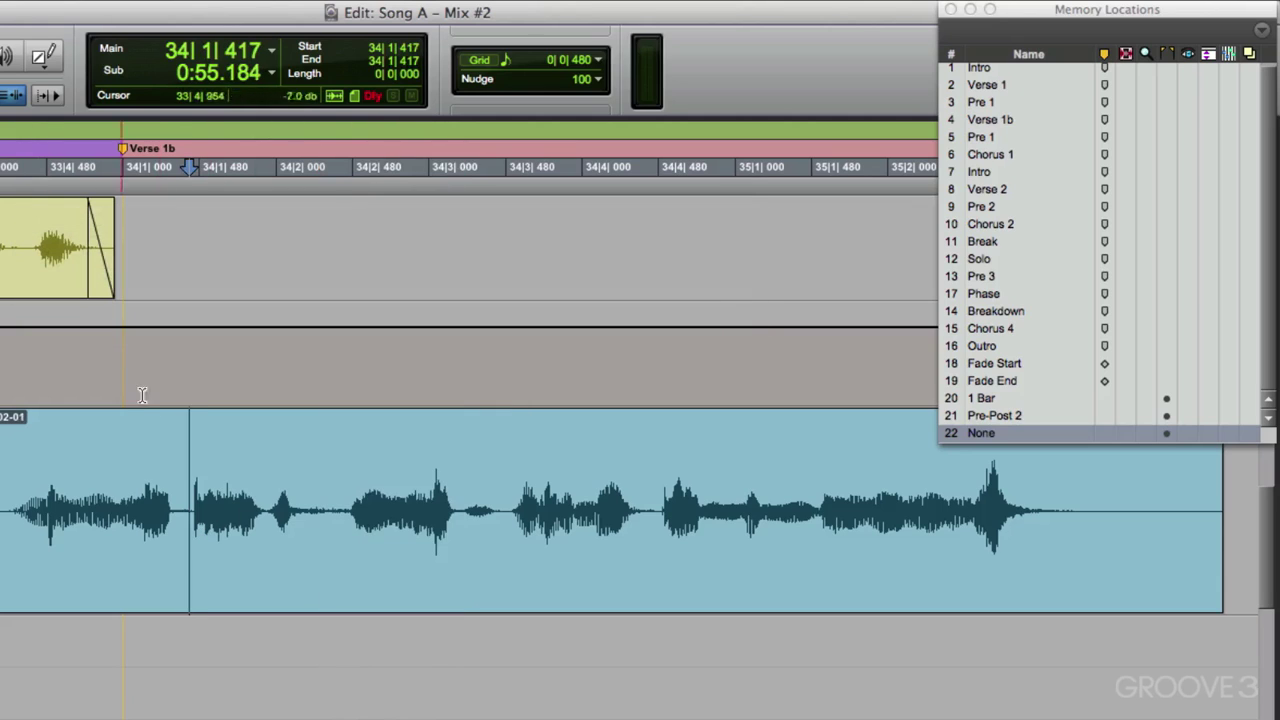
Delete the None, Pre-Post 2 and 1 Bar memory locations.
{"action": "left_click", "coordinate": [993, 433], "text": "alt"}
{"action": "left_click", "coordinate": [993, 417], "text": "alt"}
{"action": "left_click", "coordinate": [1000, 400], "text": "alt"}
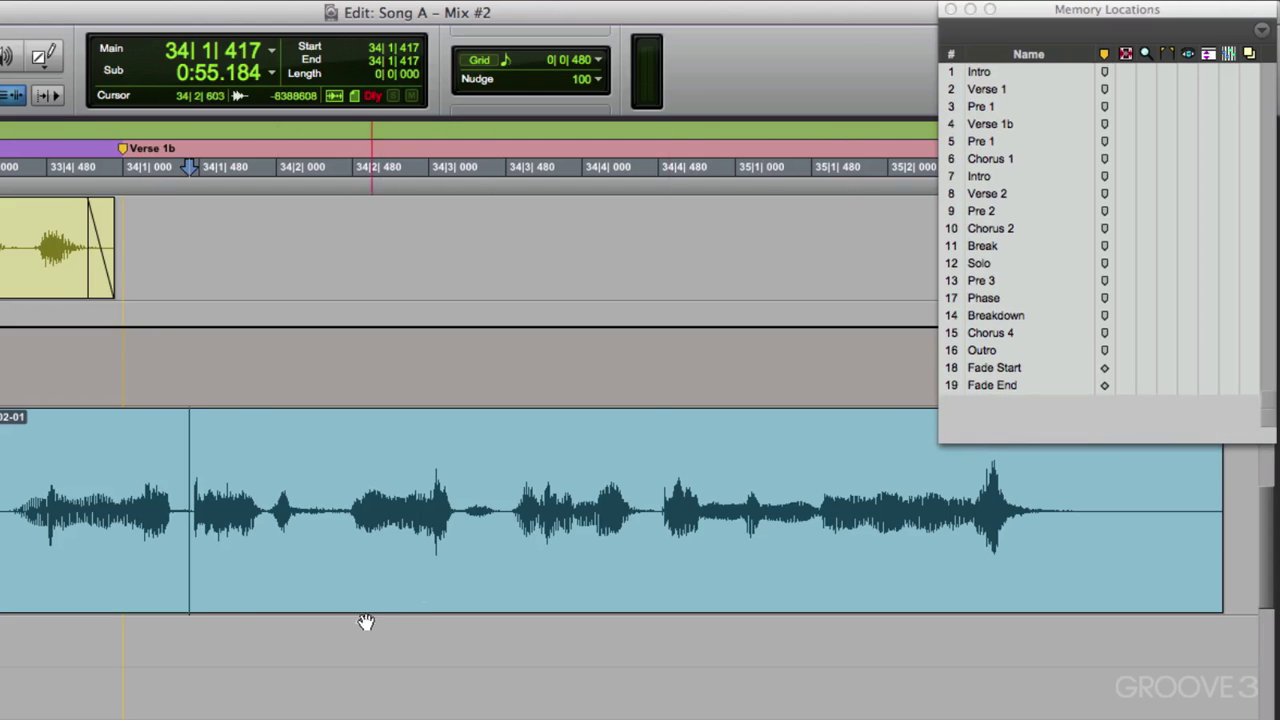
{"action": "left_click", "coordinate": [191, 510]}
{"action": "key", "text": "KP_Enter"}
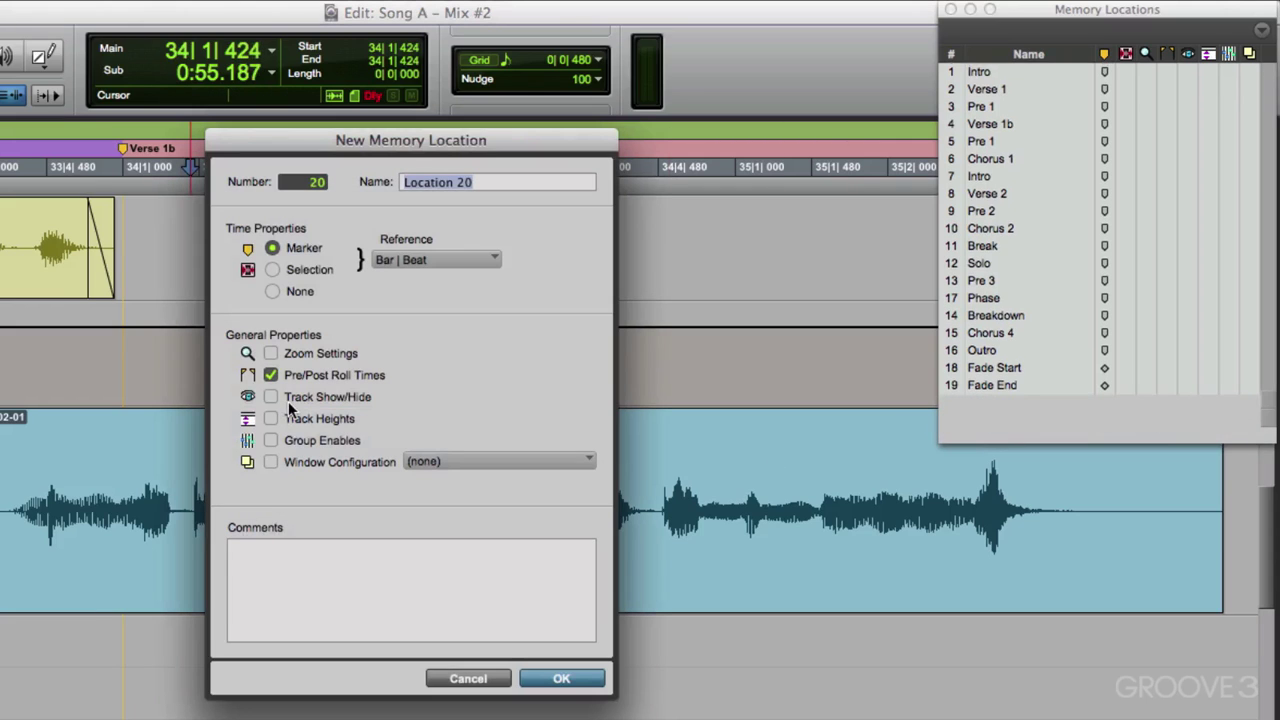
{"action": "left_click", "coordinate": [486, 680]}
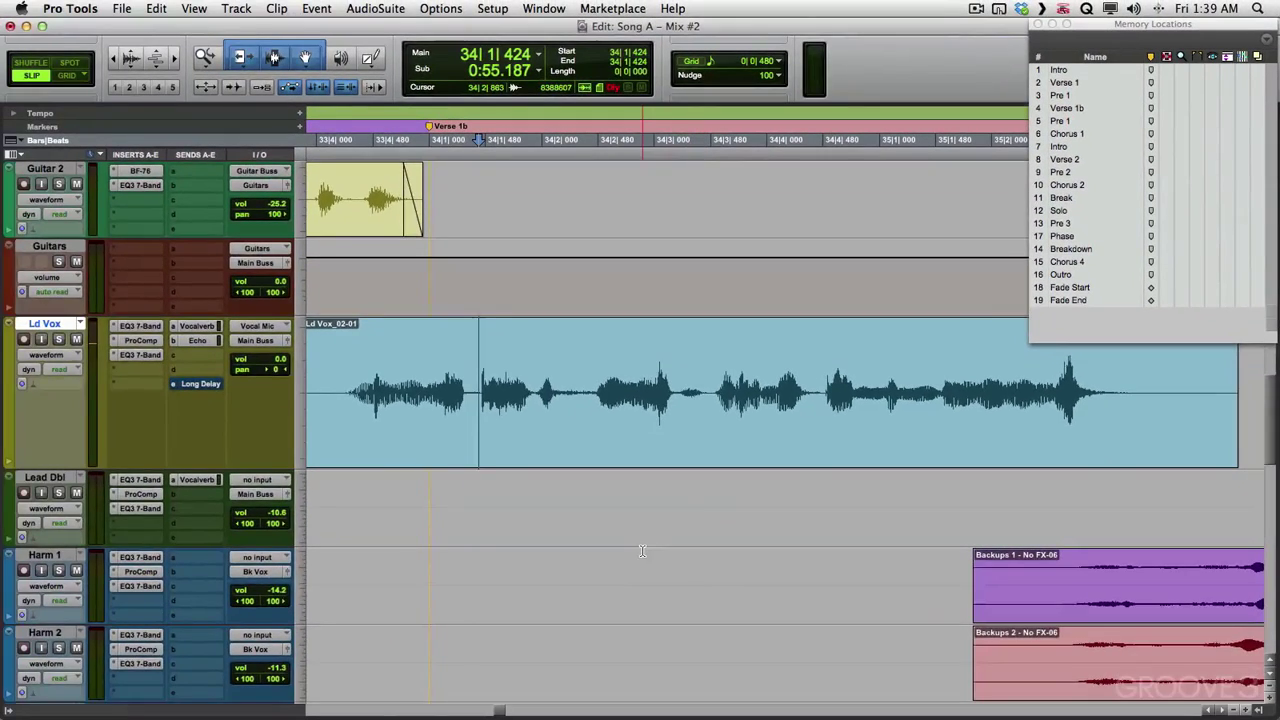
Open the Tracks list, hide Kick, Snare, Snare B and Tom, then Show All Tracks.
{"action": "scroll", "coordinate": [486, 680], "scroll_direction": "up", "scroll_amount": 5}
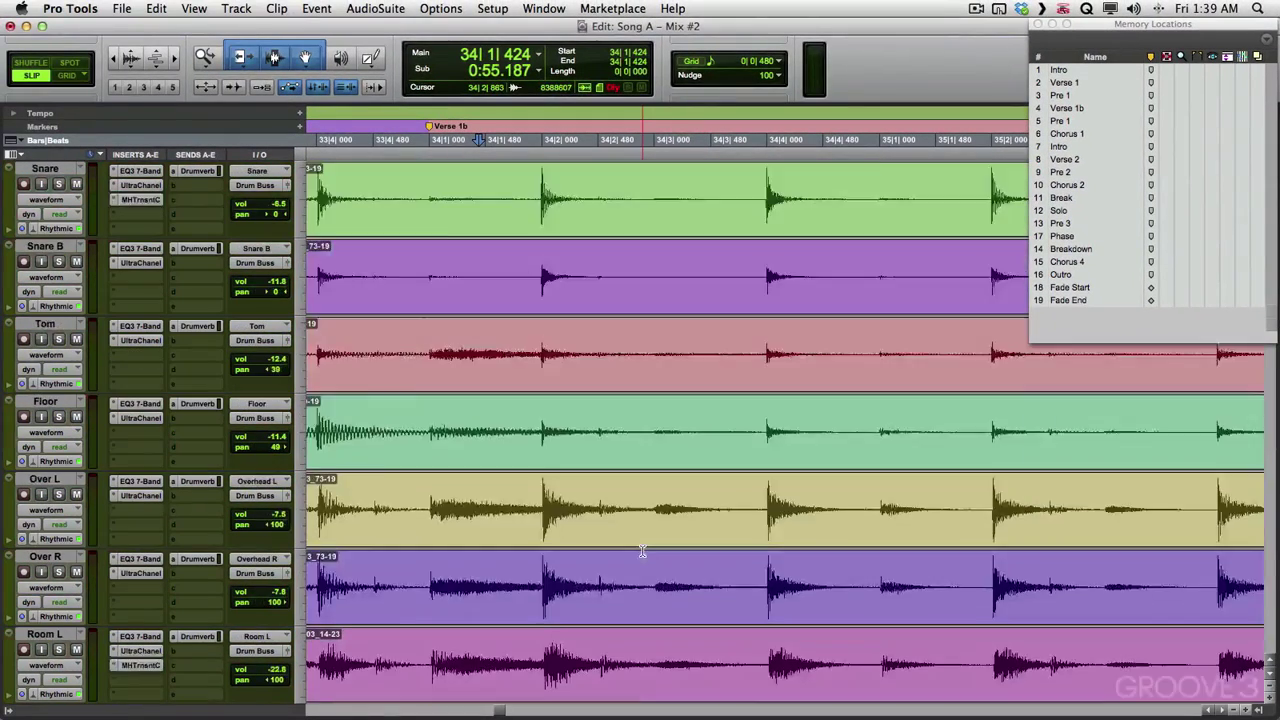
{"action": "scroll", "coordinate": [642, 551], "scroll_direction": "up", "scroll_amount": 1}
{"action": "scroll", "coordinate": [571, 523], "scroll_direction": "down", "scroll_amount": 6}
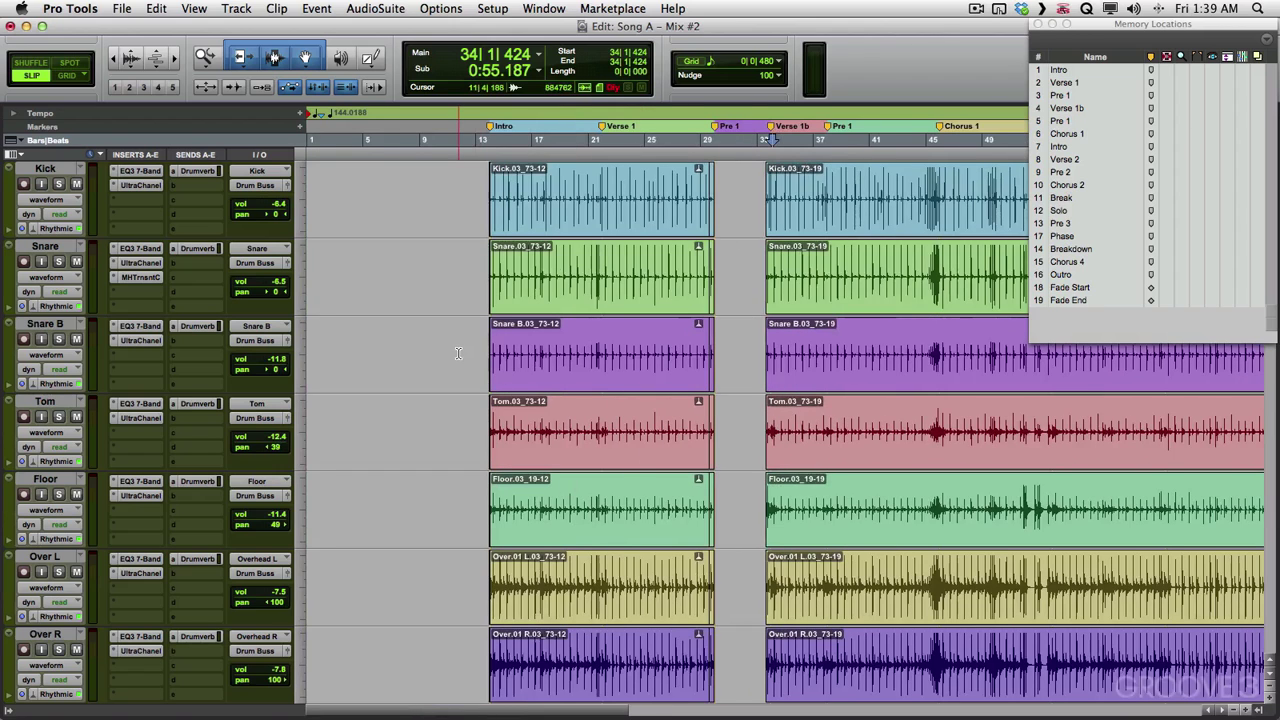
{"action": "left_click", "coordinate": [8, 710]}
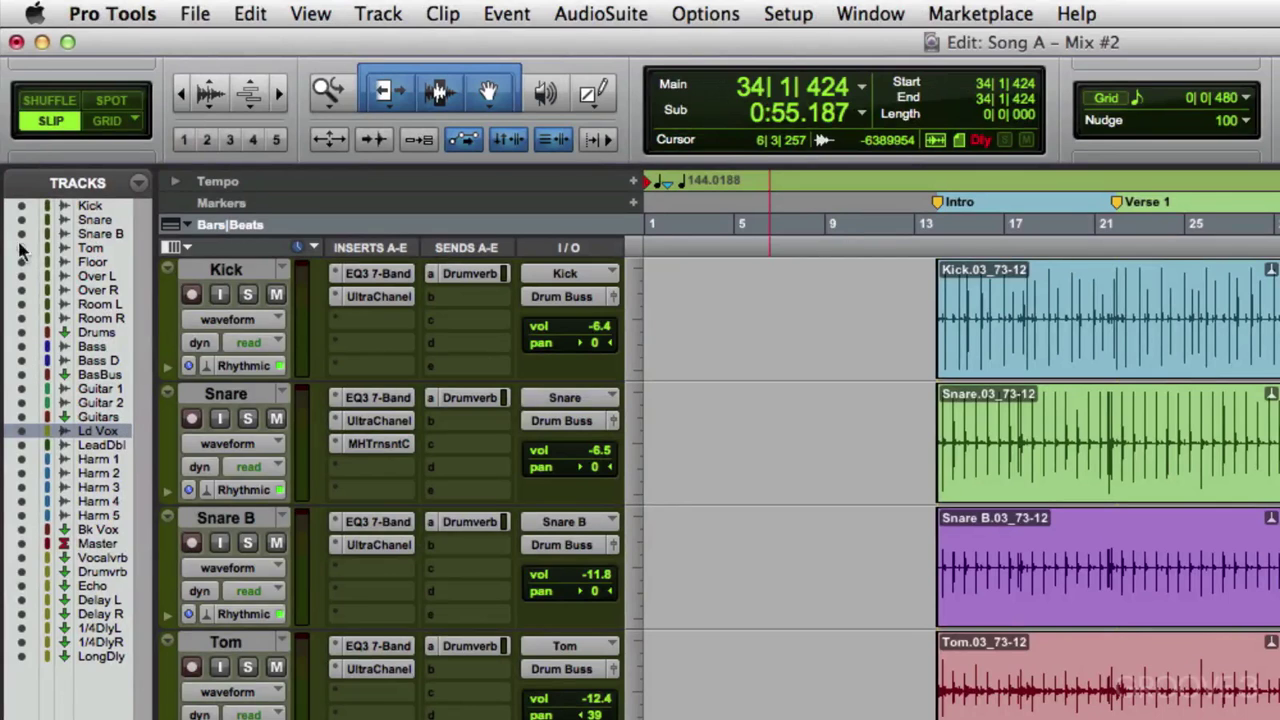
{"action": "left_click", "coordinate": [22, 205]}
{"action": "left_click", "coordinate": [22, 219]}
{"action": "left_click", "coordinate": [22, 233]}
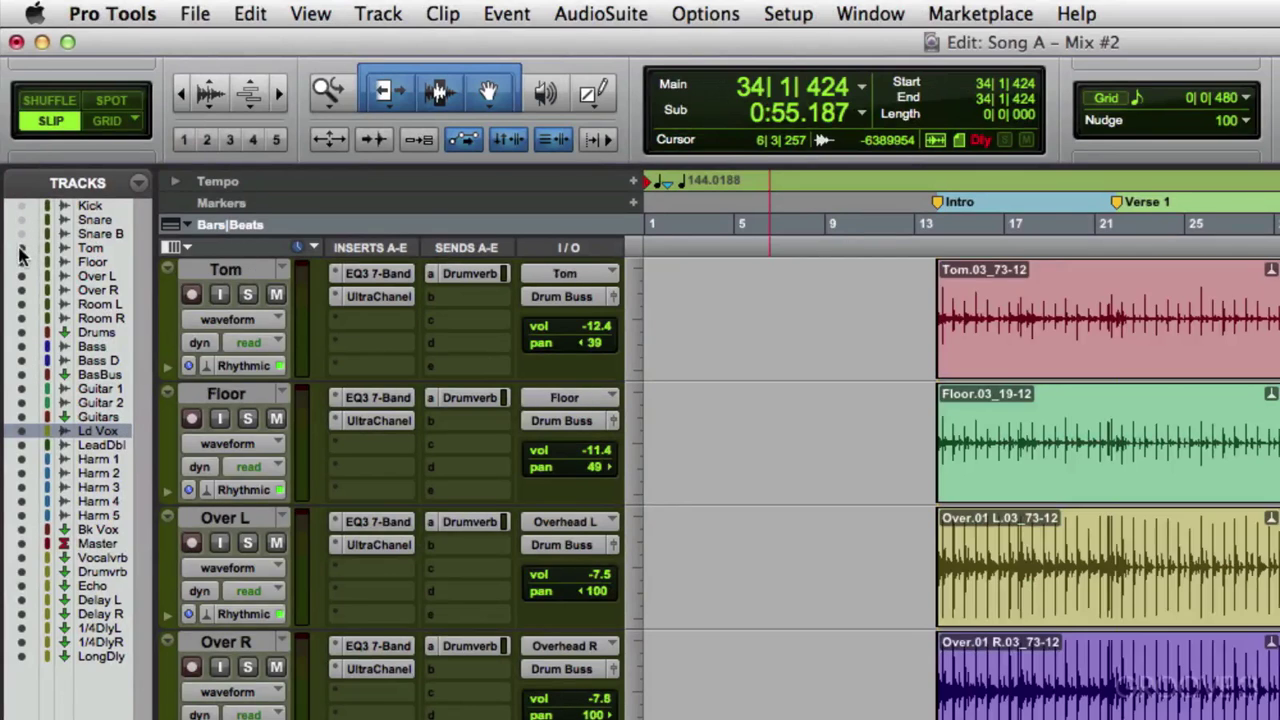
{"action": "left_click", "coordinate": [22, 248]}
{"action": "left_click", "coordinate": [138, 183]}
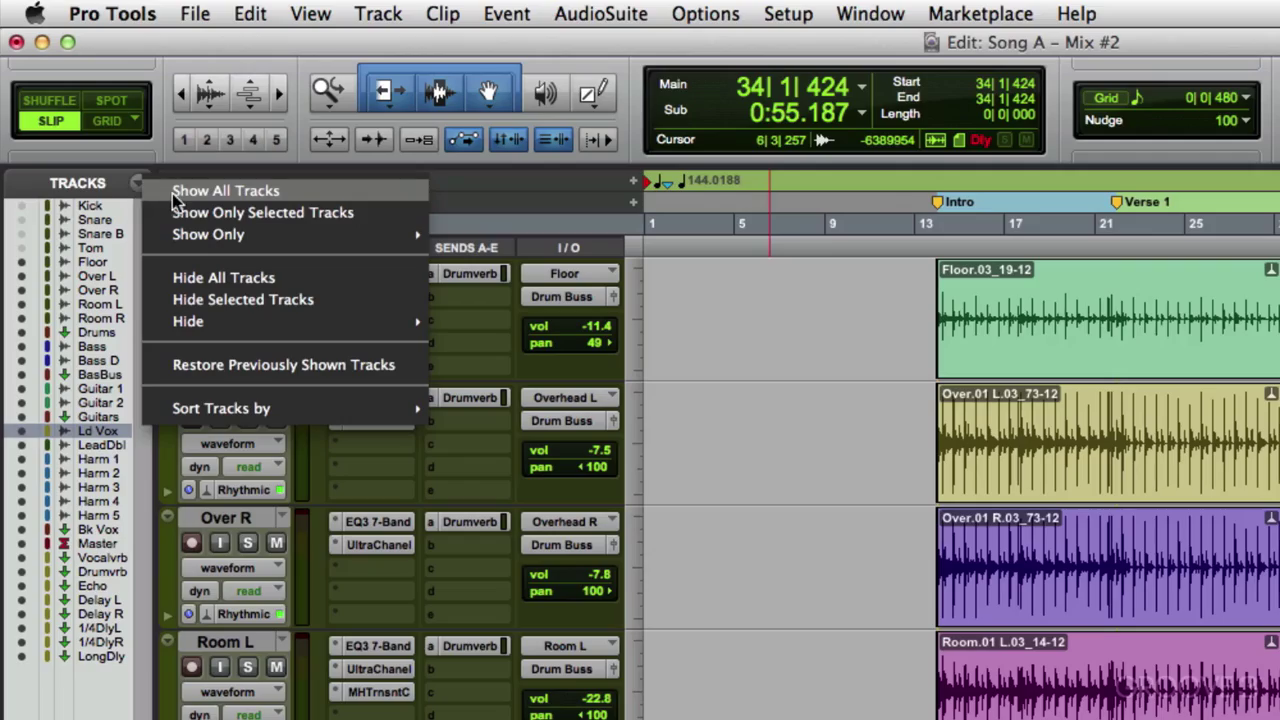
{"action": "left_click", "coordinate": [176, 193]}
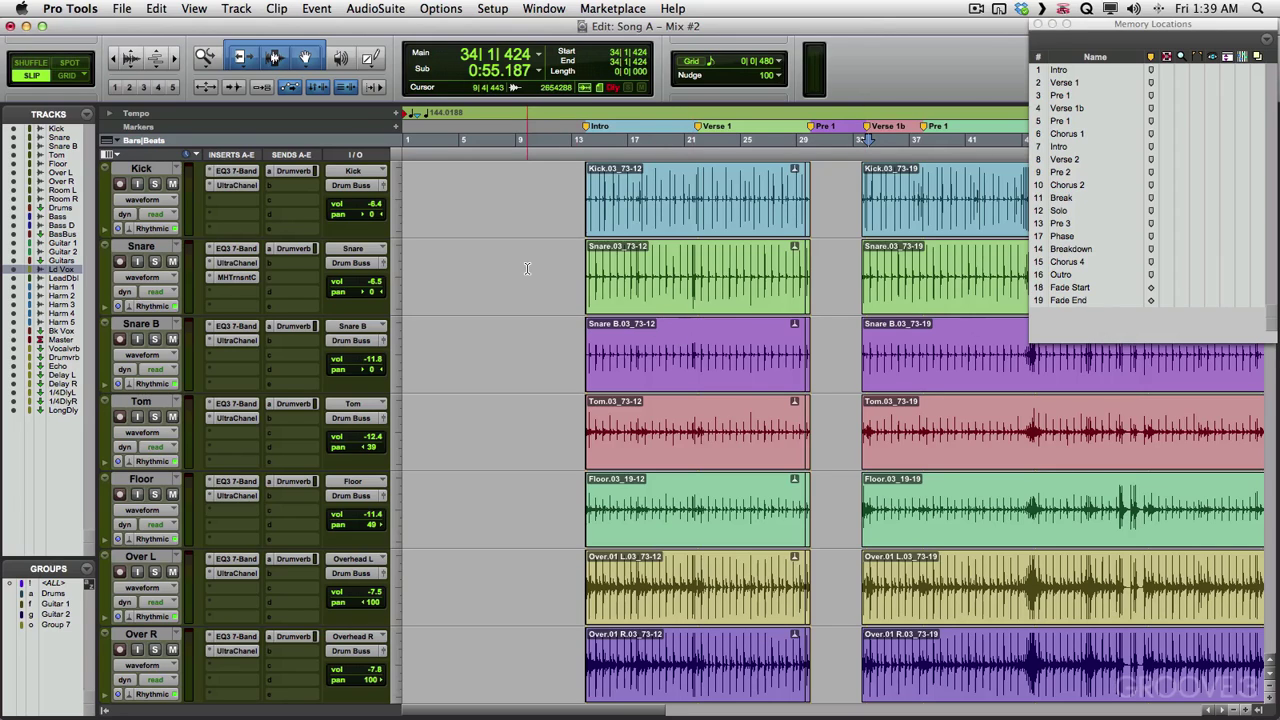
Begin a new memory location numbered 21.
{"action": "key", "text": "2"}
{"action": "key", "text": "1"}
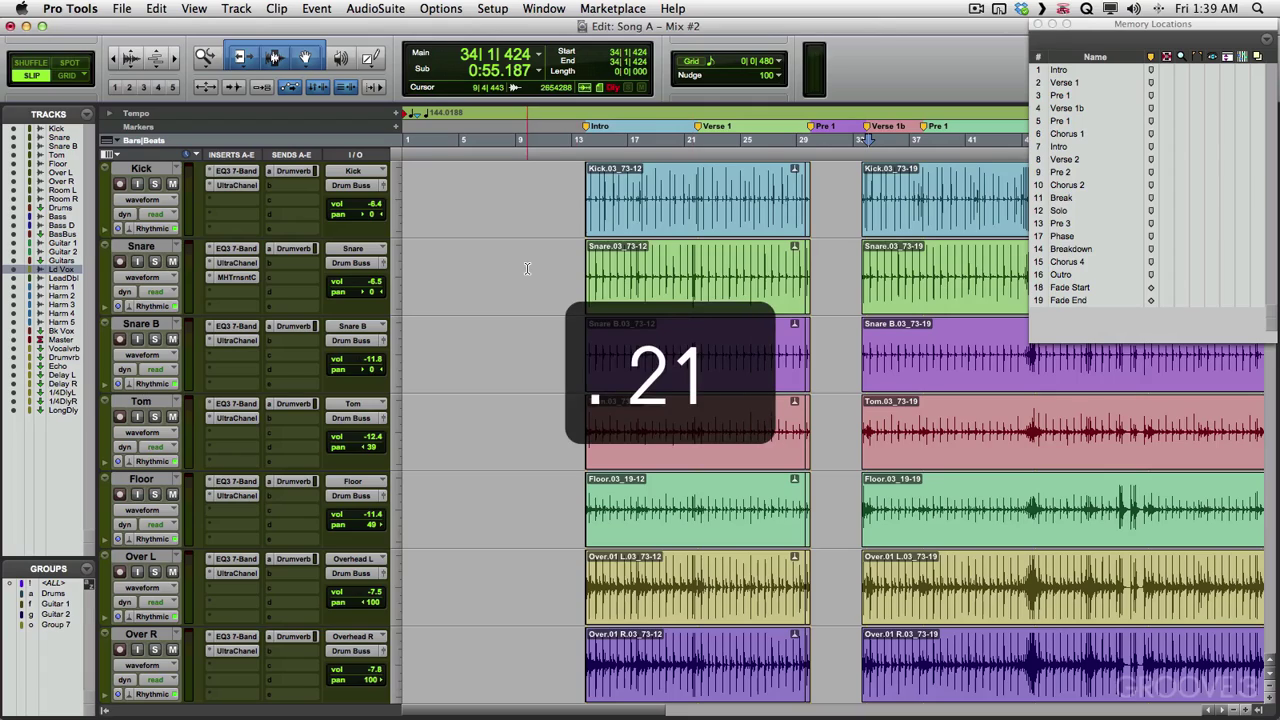
{"action": "key", "text": "KP_Enter"}
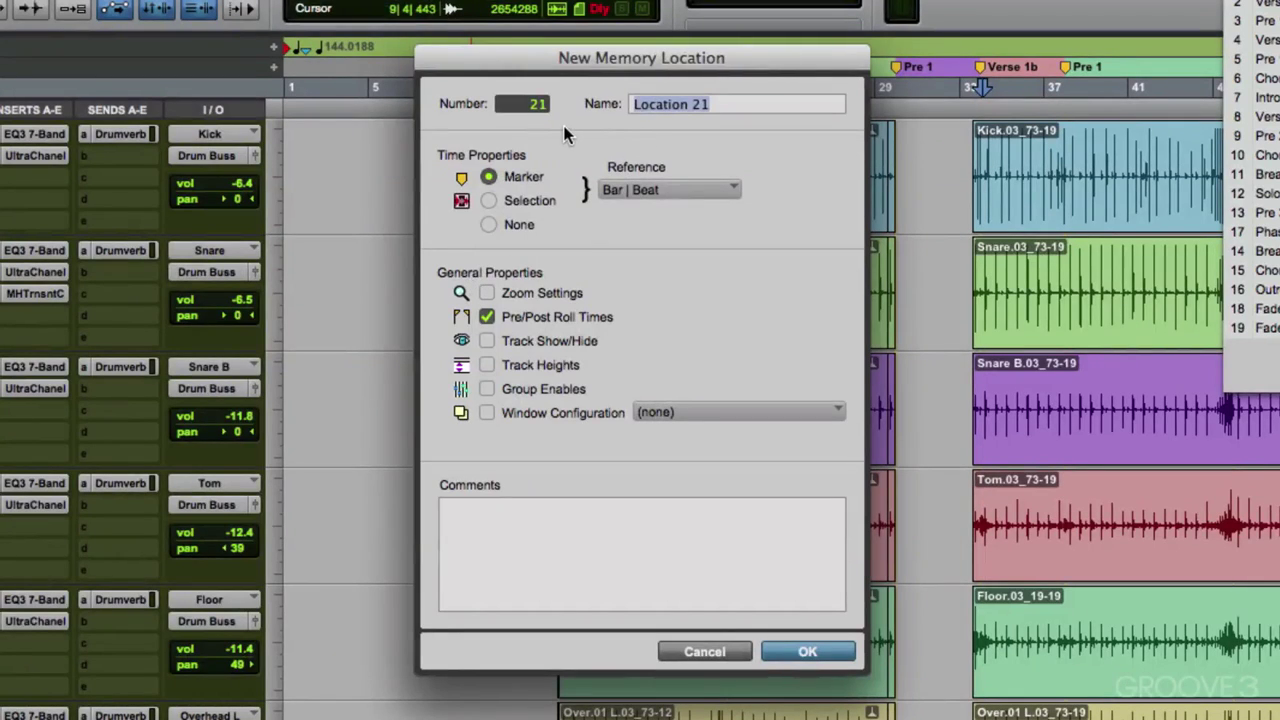
Save location 20 'All' with no time position, storing track show/hide but not pre/post-roll times.
{"action": "left_click", "coordinate": [728, 652]}
{"action": "key", "text": "KP_Enter"}
{"action": "left_click", "coordinate": [489, 225]}
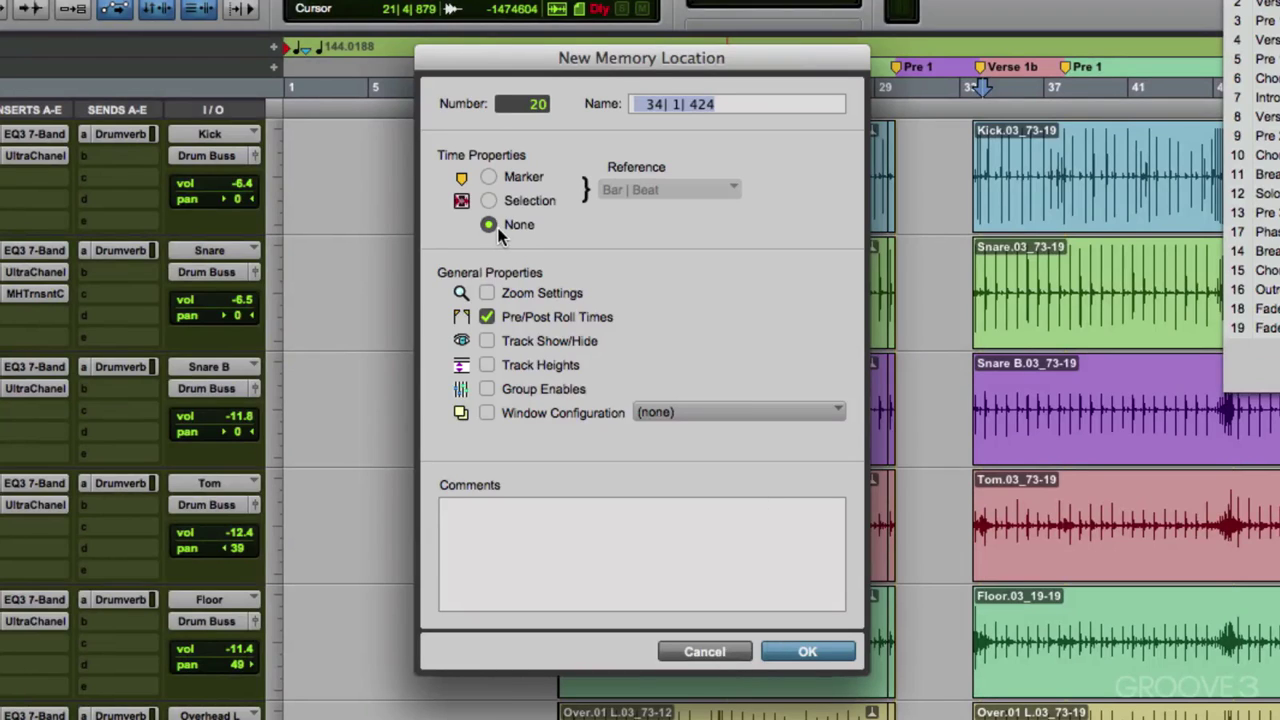
{"action": "left_click", "coordinate": [487, 342]}
{"action": "left_click", "coordinate": [496, 314]}
{"action": "type", "text": "All"}
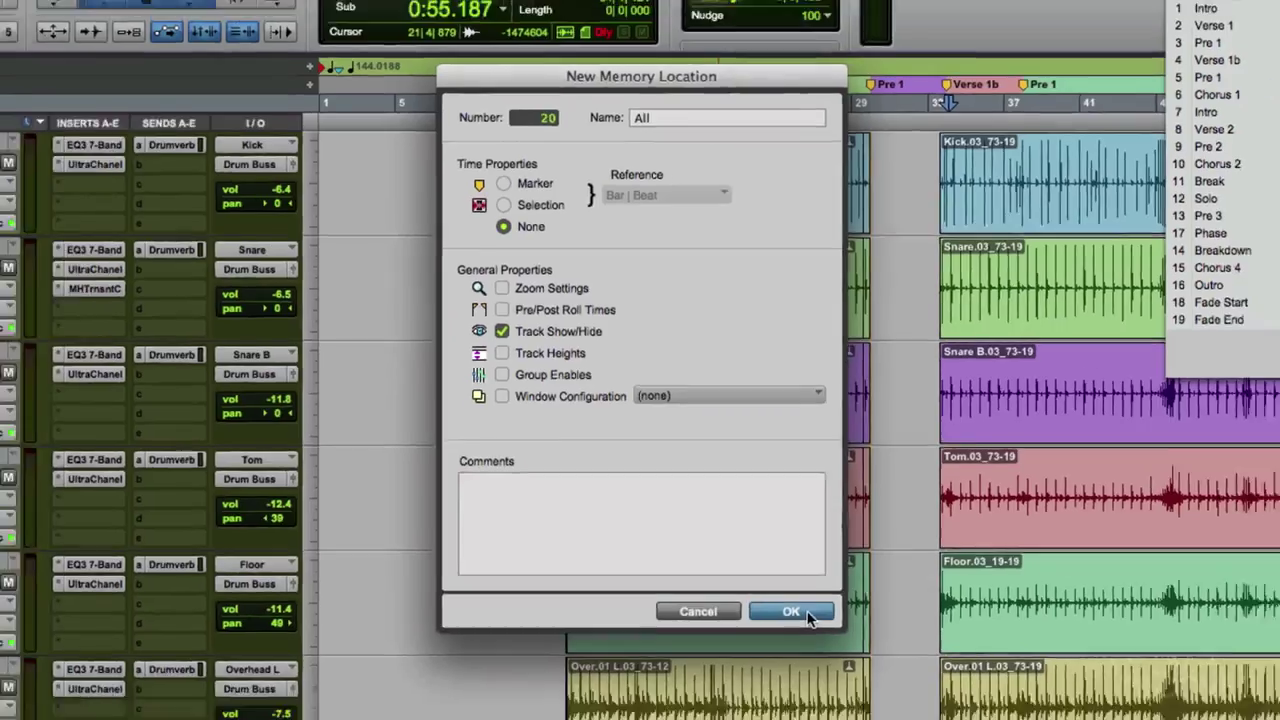
{"action": "left_click", "coordinate": [825, 651]}
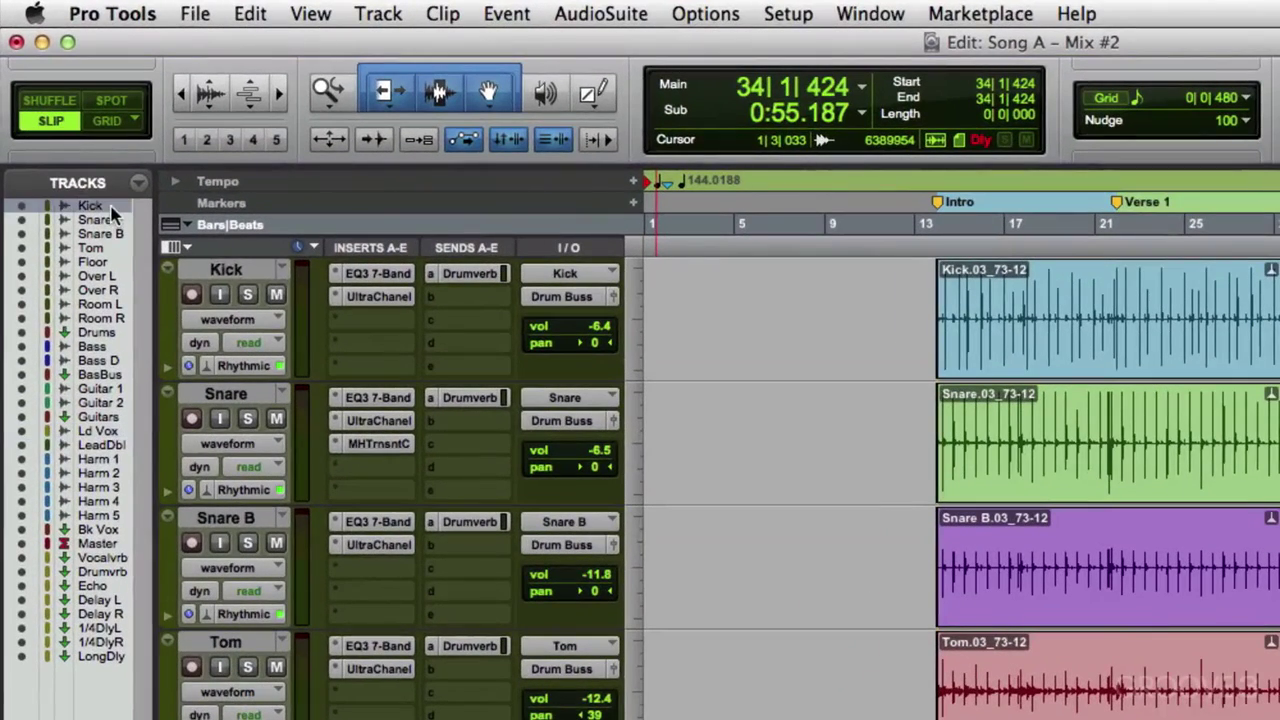
Show only the Kick-through-Drums tracks and save them as location 21 'Drums' with no time position.
{"action": "left_click", "coordinate": [111, 207]}
{"action": "left_click", "coordinate": [100, 333], "text": "shift"}
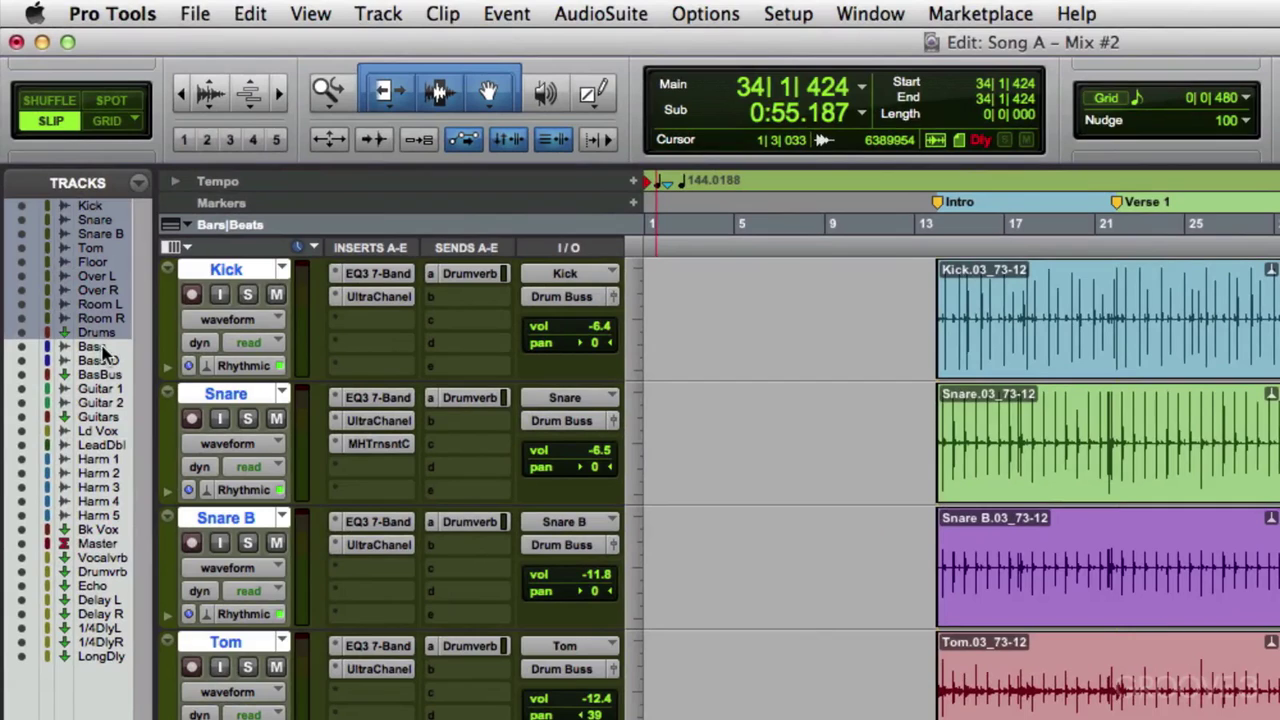
{"action": "left_click", "coordinate": [142, 188]}
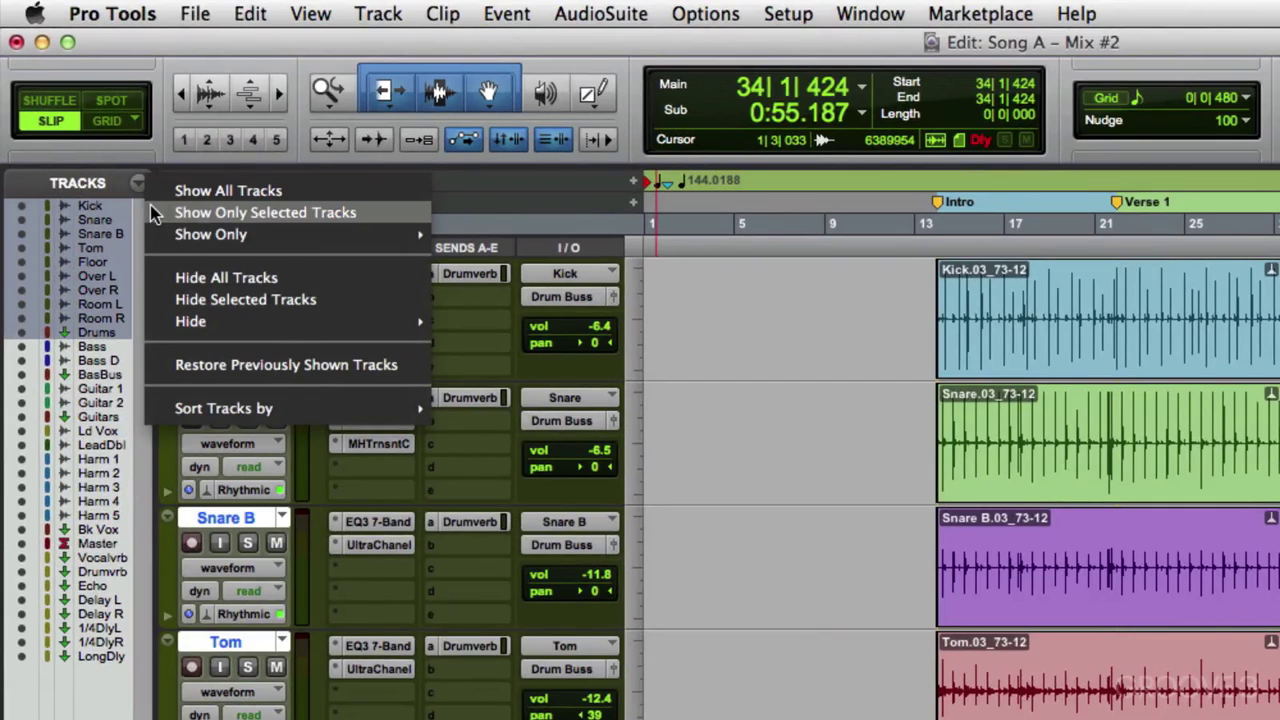
{"action": "left_click", "coordinate": [152, 214]}
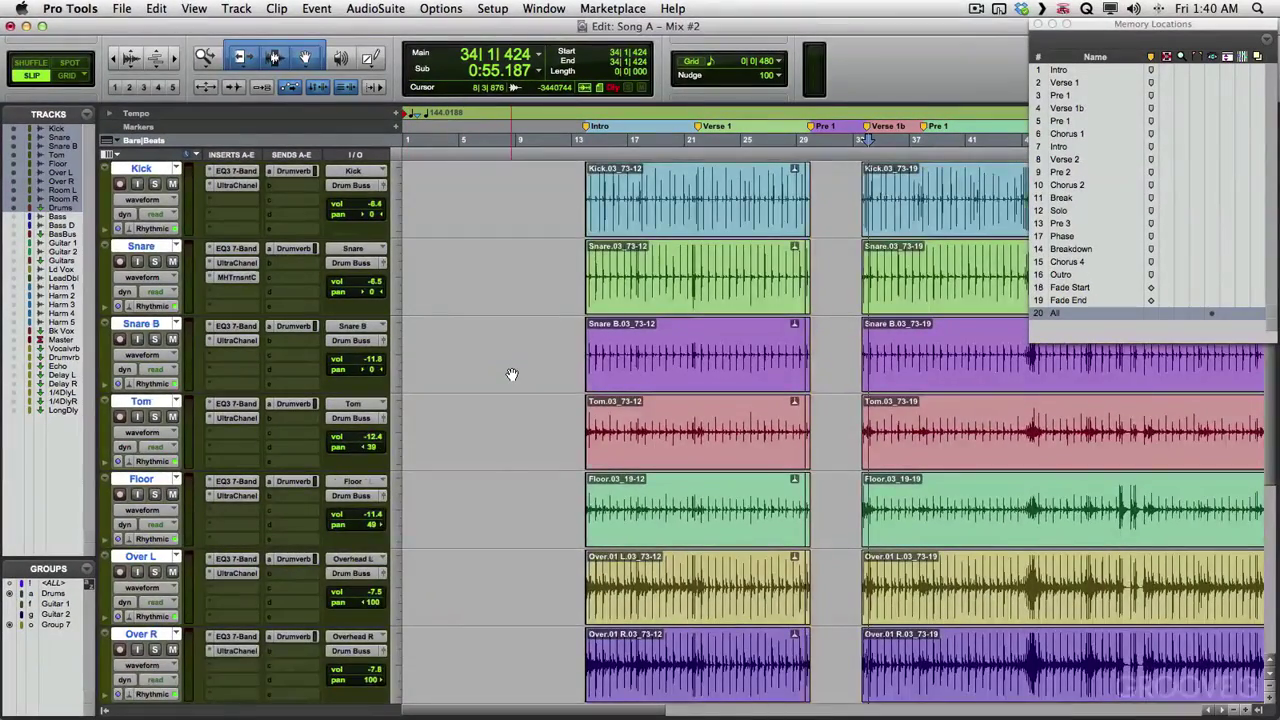
{"action": "scroll", "coordinate": [511, 374], "scroll_direction": "down", "scroll_amount": 5}
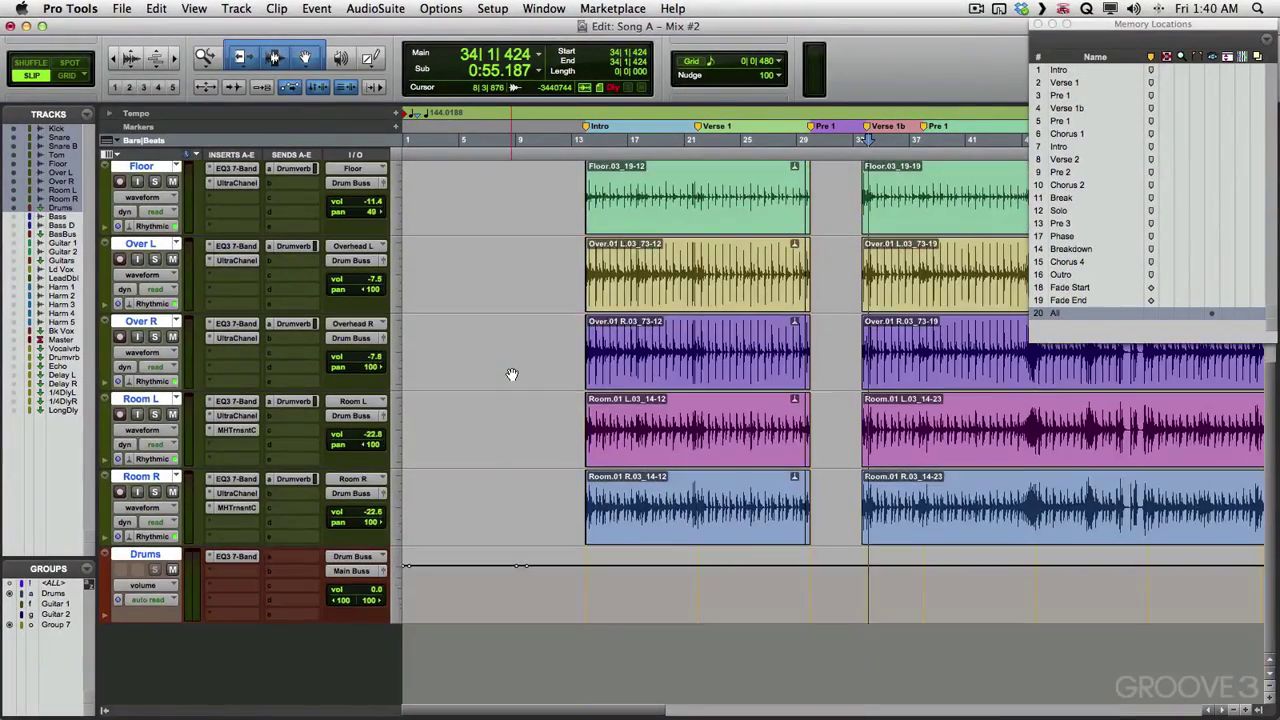
{"action": "scroll", "coordinate": [511, 374], "scroll_direction": "up", "scroll_amount": 6}
{"action": "key", "text": "KP_Enter"}
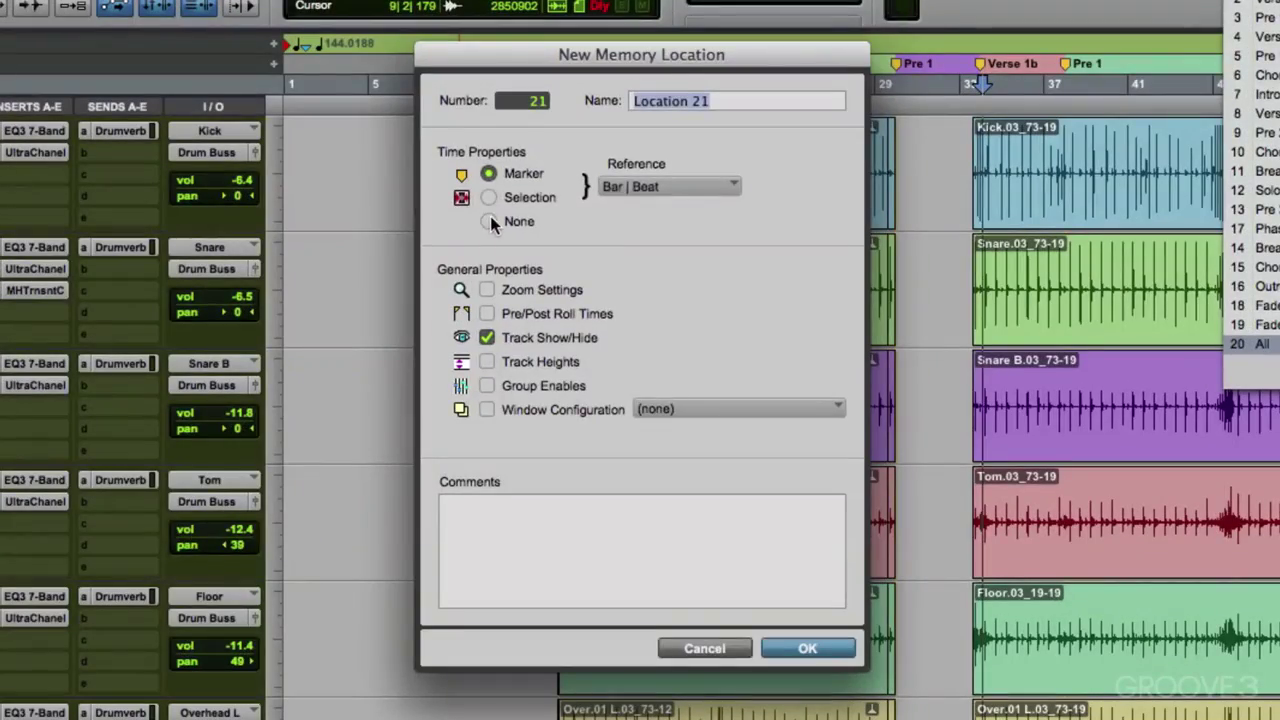
{"action": "left_click", "coordinate": [539, 231]}
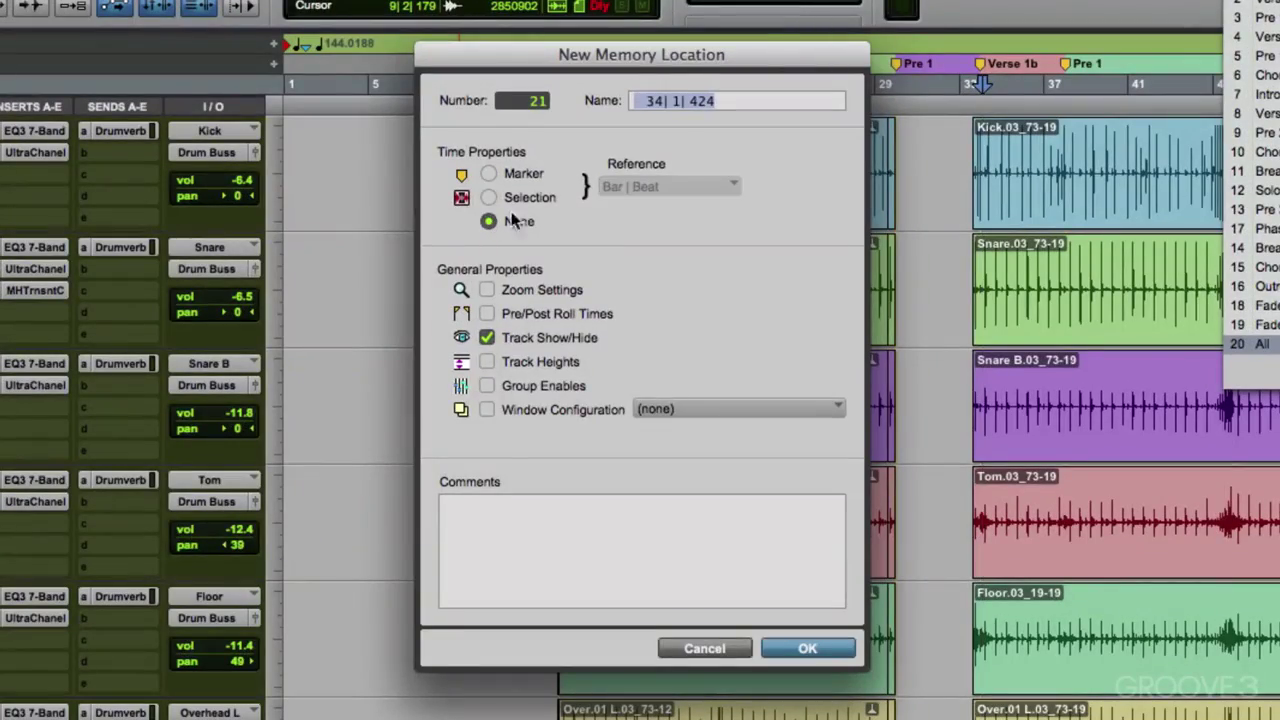
{"action": "type", "text": "Drums"}
{"action": "key", "text": "Return"}
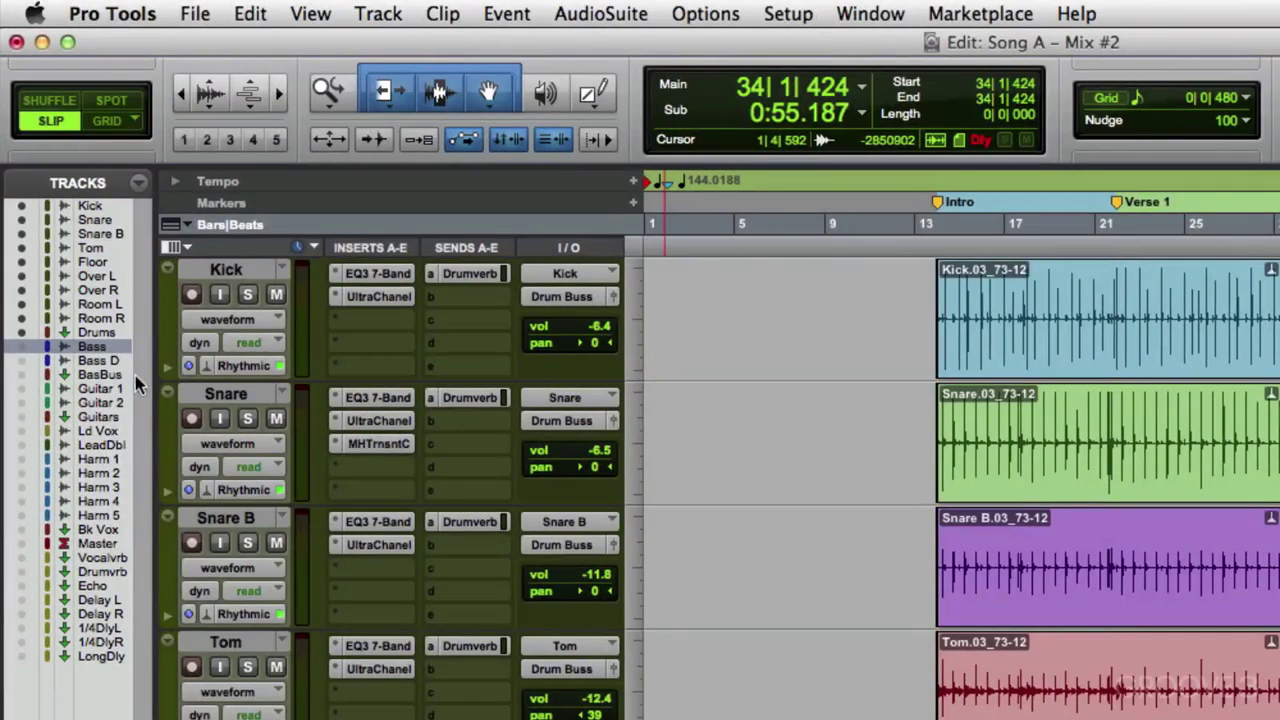
Show only Bass, Bass D and BasBus and save them as location 22 'Bass'.
{"action": "left_click", "coordinate": [118, 375], "text": "shift"}
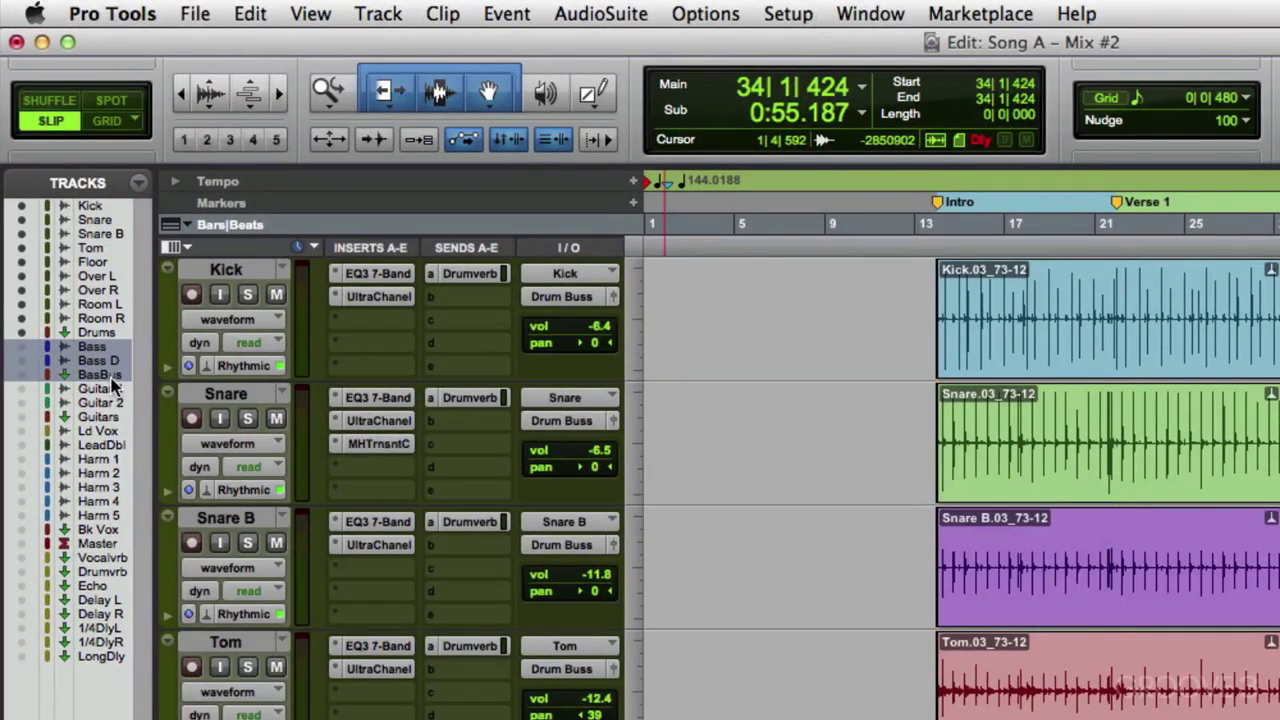
{"action": "left_click", "coordinate": [138, 183]}
{"action": "left_click", "coordinate": [160, 214]}
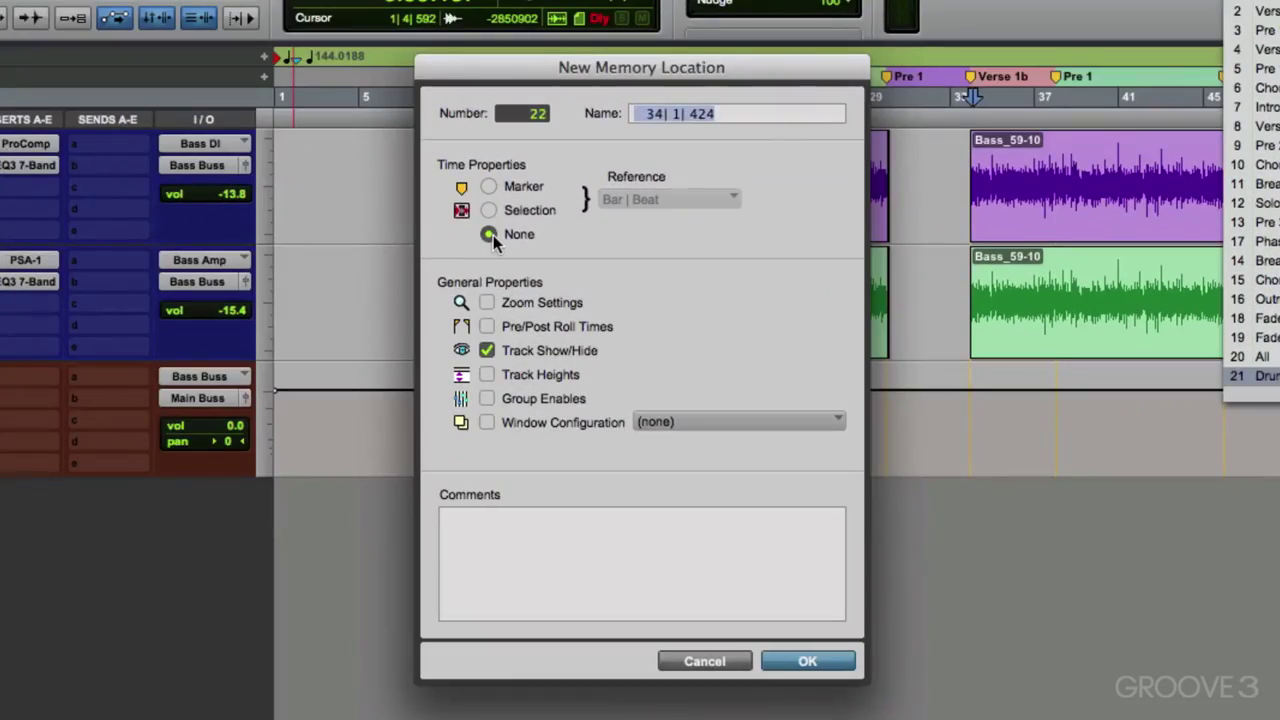
{"action": "type", "text": "Bass"}
{"action": "key", "text": "Return"}
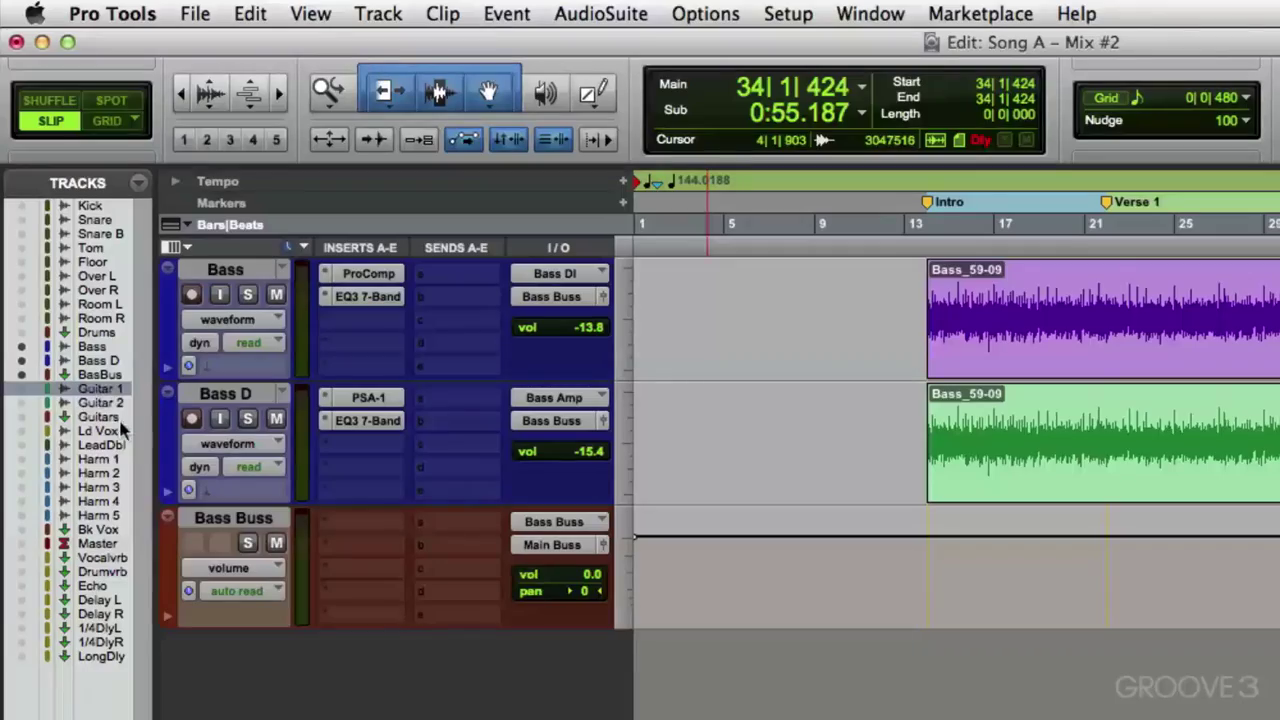
Show only the three guitar tracks and save them as location 'Guitars'.
{"action": "left_click", "coordinate": [110, 417], "text": "shift"}
{"action": "left_click", "coordinate": [139, 183]}
{"action": "left_click", "coordinate": [165, 208]}
{"action": "key", "text": "KP_Enter"}
{"action": "type", "text": "Guitars"}
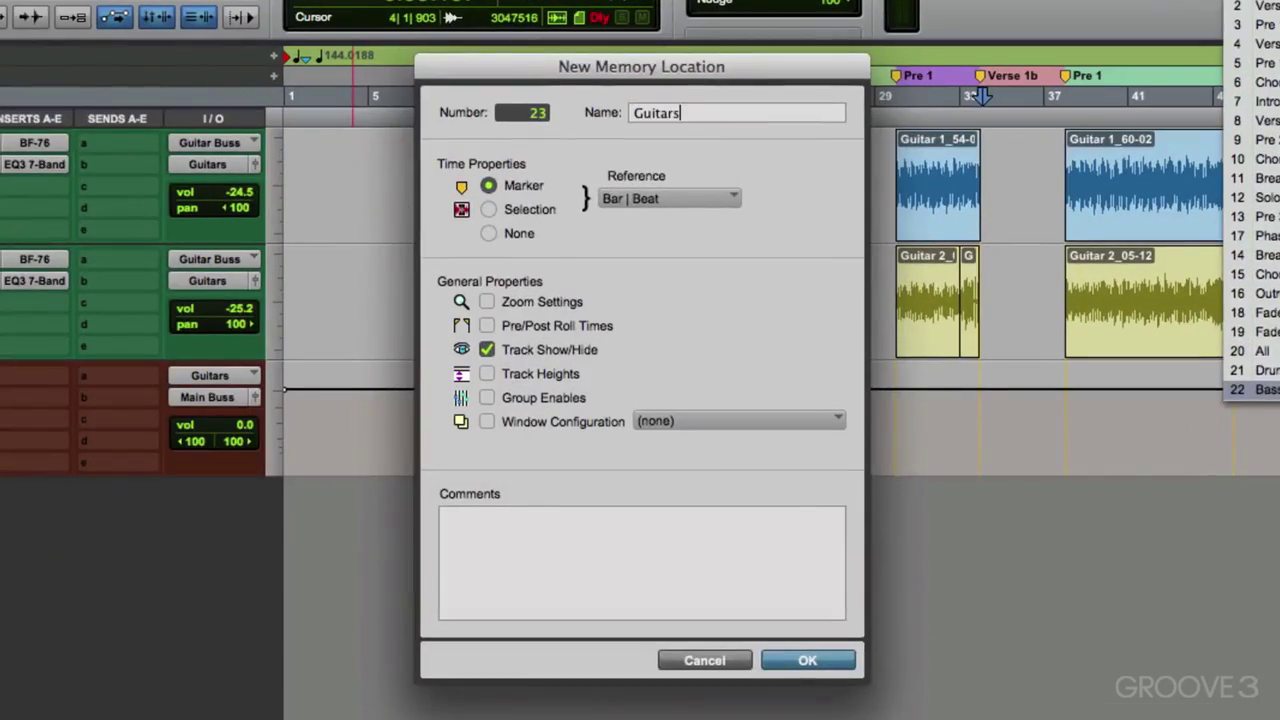
{"action": "key", "text": "Return"}
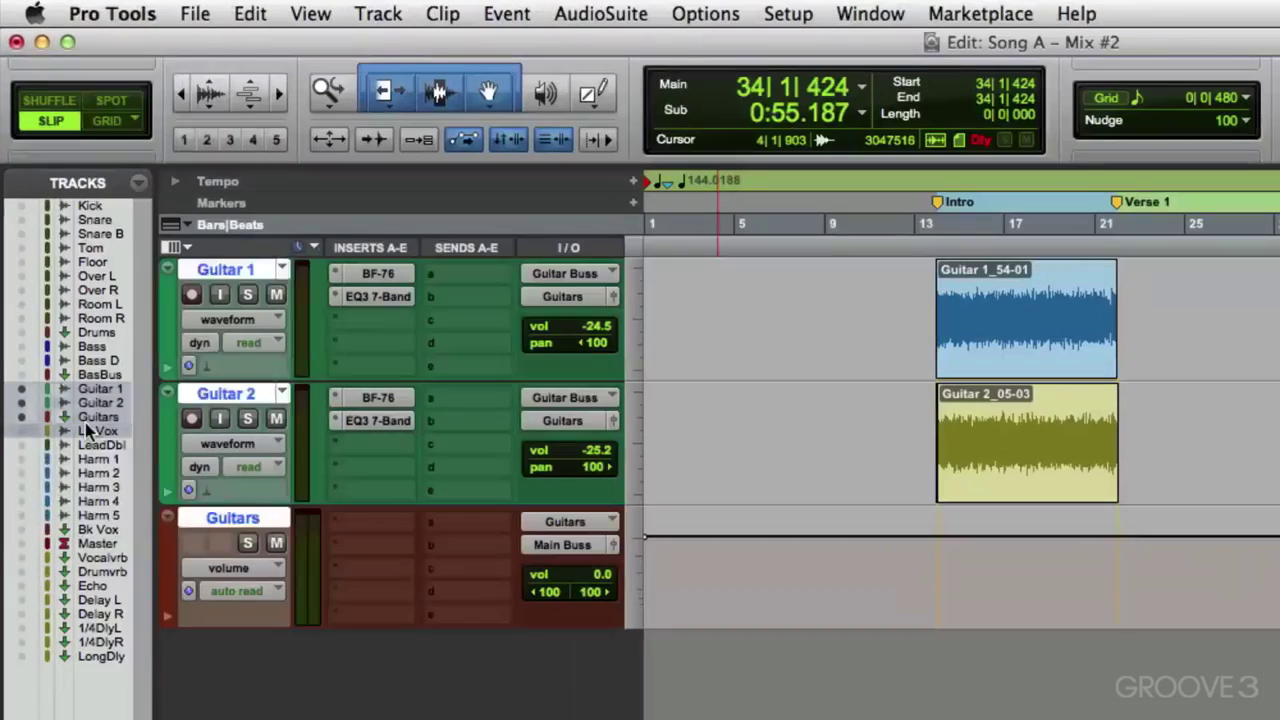
Show only the Ld Vox through Bk Vox tracks and save them as location 'Vocals'.
{"action": "left_click_drag", "start_coordinate": [61, 269], "coordinate": [61, 330]}
{"action": "left_click", "coordinate": [138, 184]}
{"action": "left_click", "coordinate": [200, 209]}
{"action": "key", "text": "KP_Enter"}
{"action": "type", "text": "Vocals"}
{"action": "key", "text": "Return"}
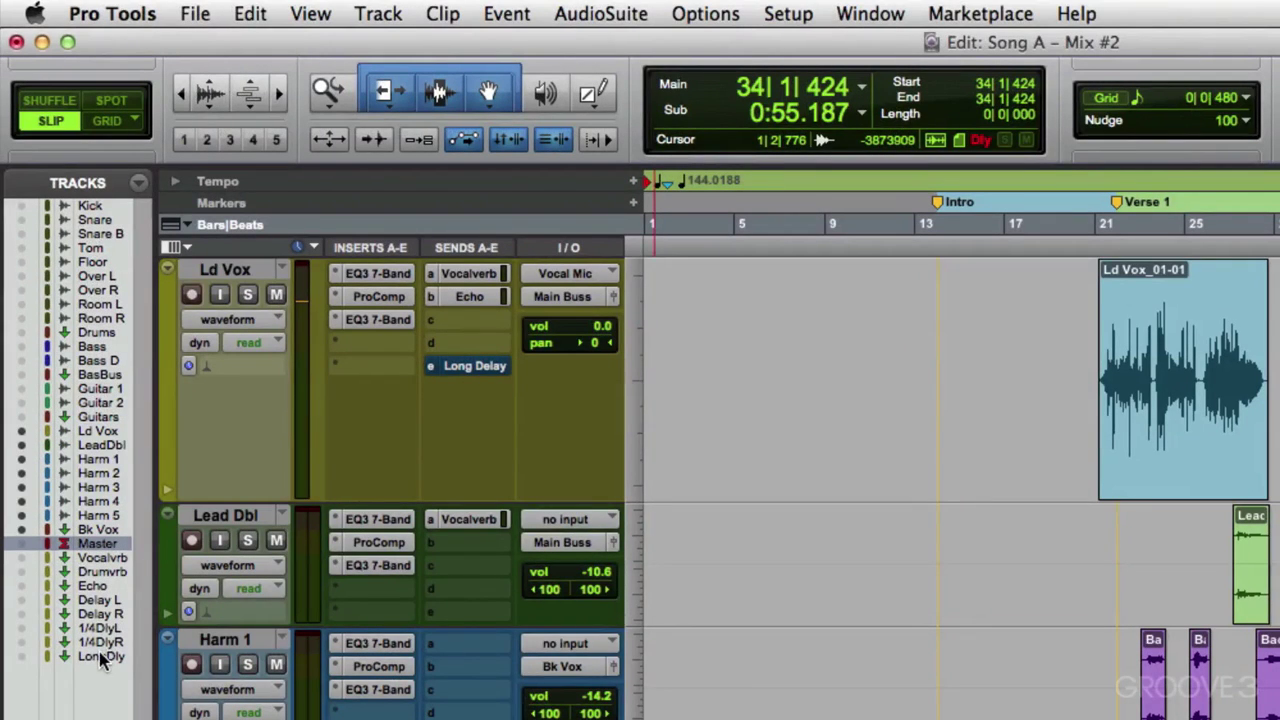
Show only Master through LongDly and save them as location 'FX Returns'.
{"action": "left_click", "coordinate": [103, 657], "text": "shift"}
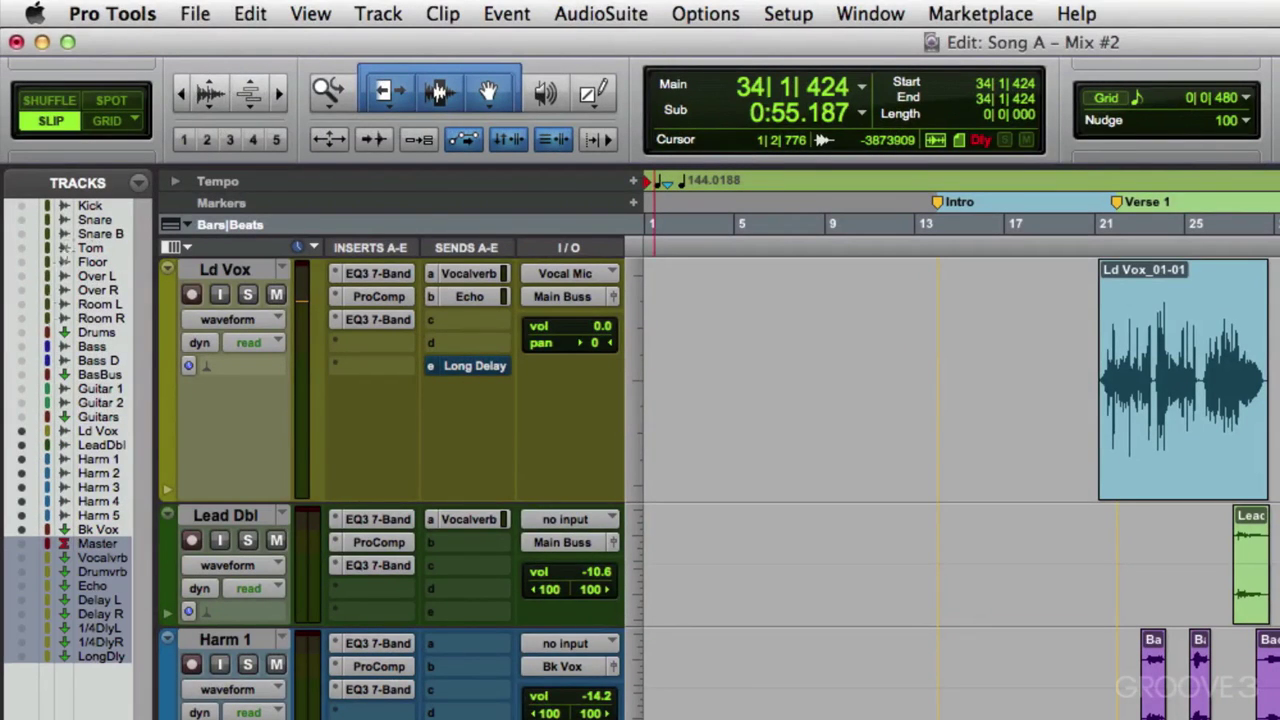
{"action": "left_click", "coordinate": [130, 185]}
{"action": "left_click", "coordinate": [256, 212]}
{"action": "key", "text": "KP_Enter"}
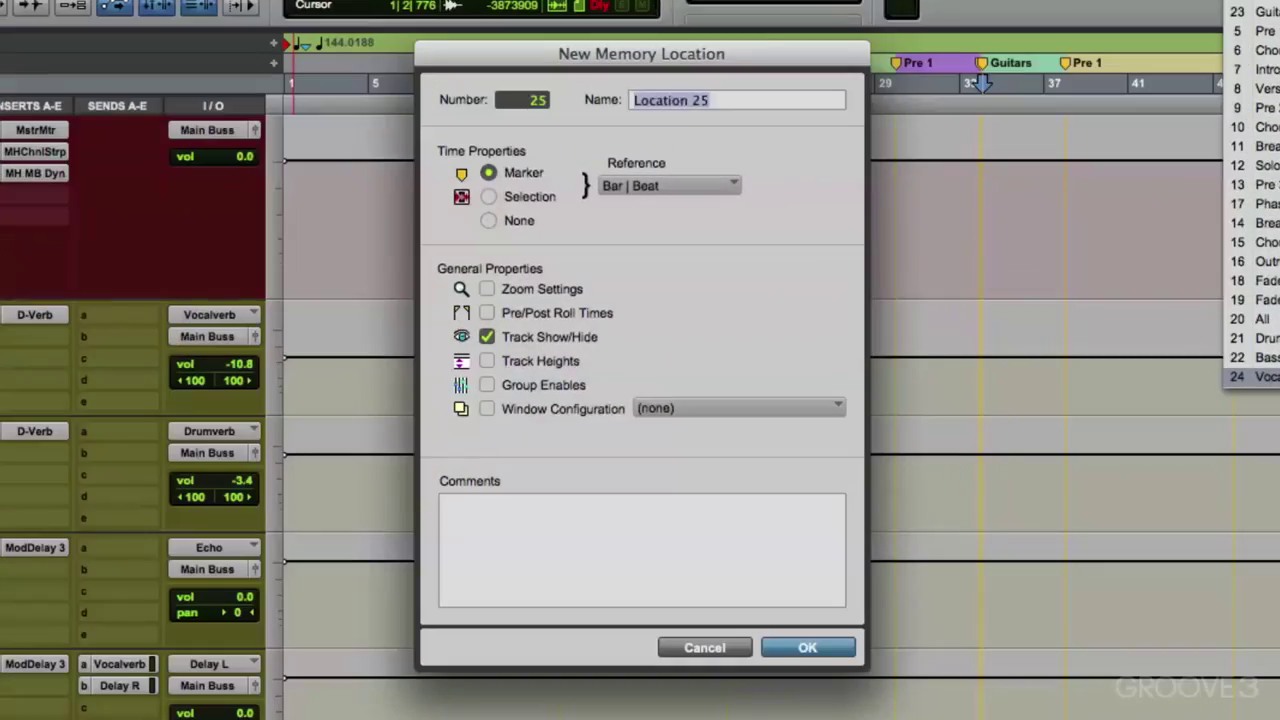
{"action": "type", "text": "FX Returns"}
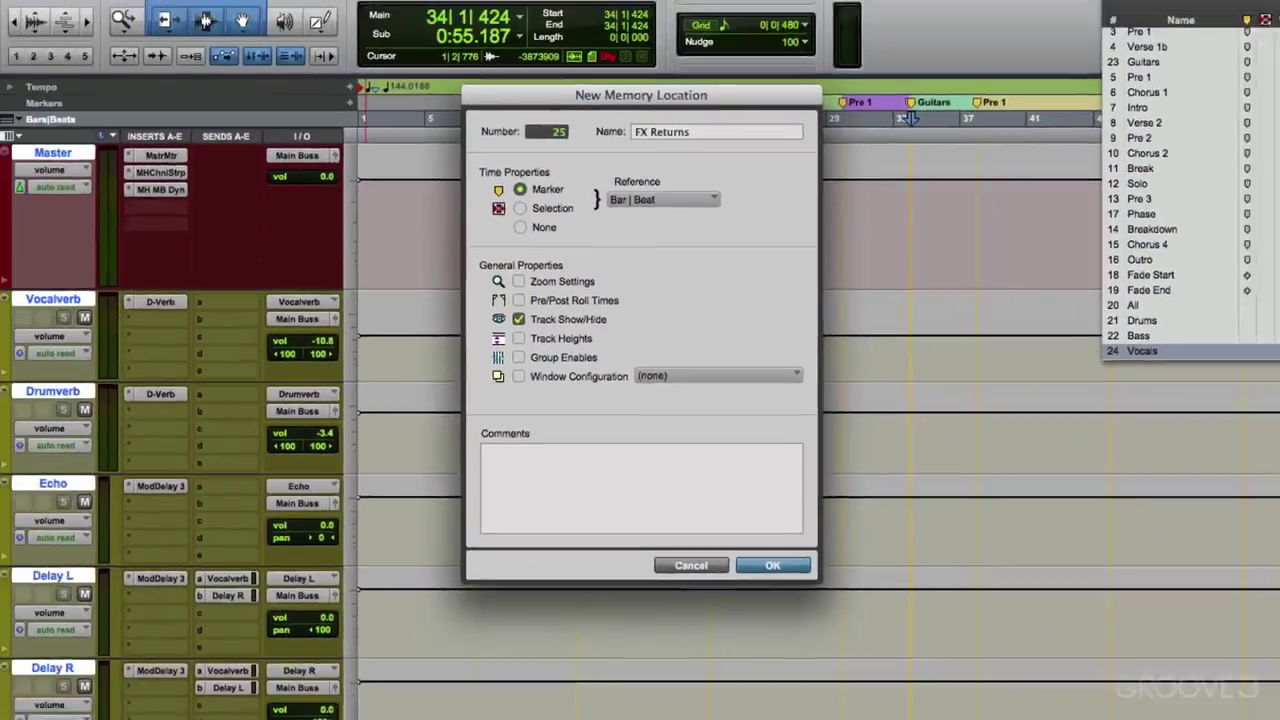
{"action": "key", "text": "Return"}
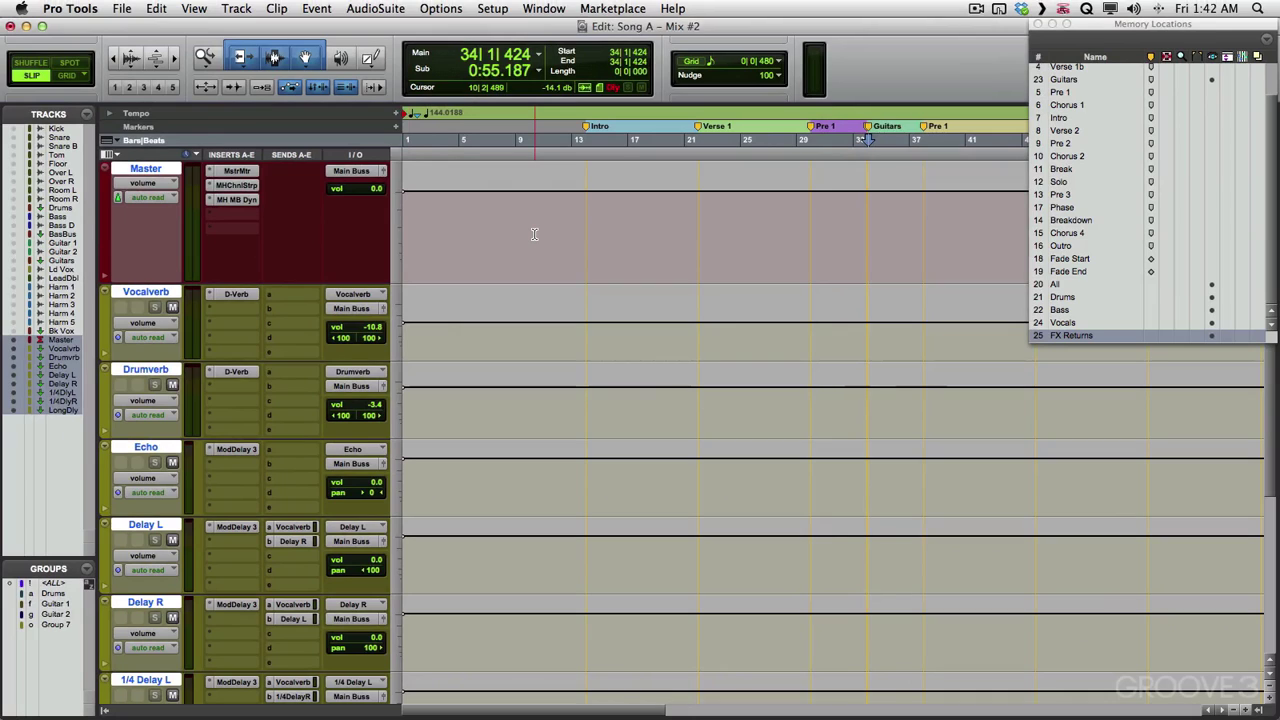
Hide the track and group lists, then recall the All memory location.
{"action": "left_click", "coordinate": [104, 710]}
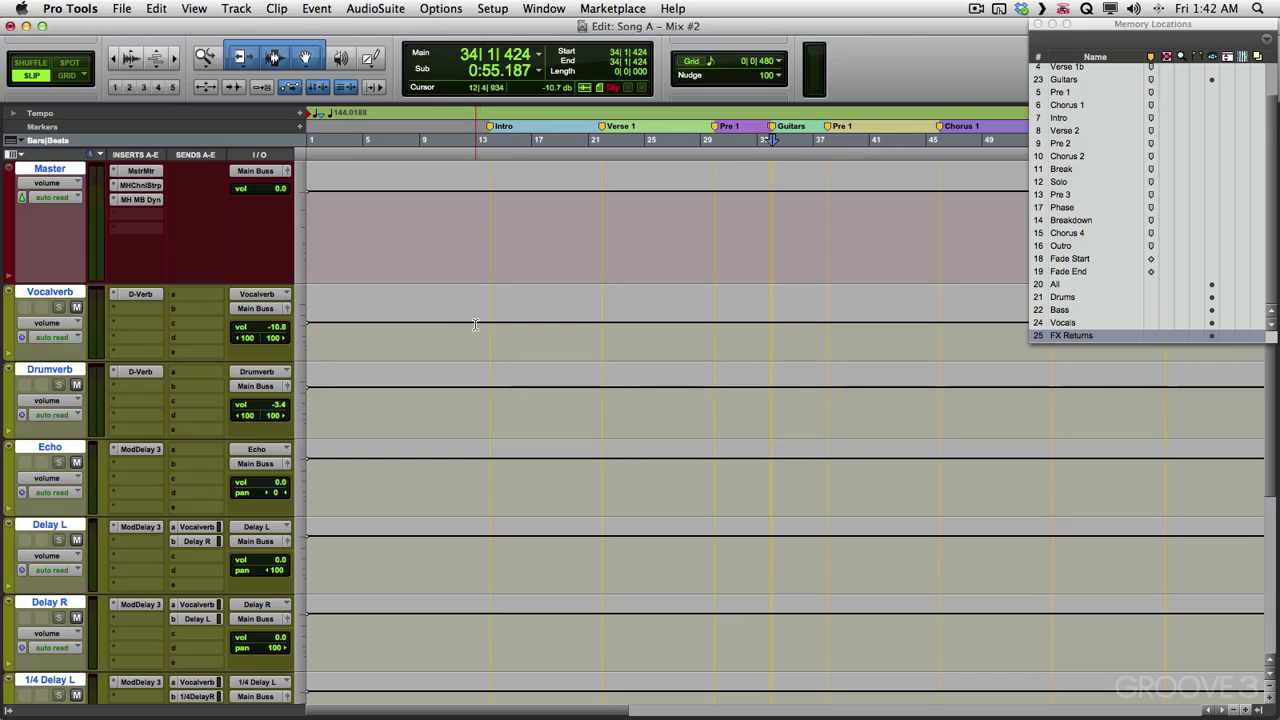
{"action": "left_click", "coordinate": [1054, 286]}
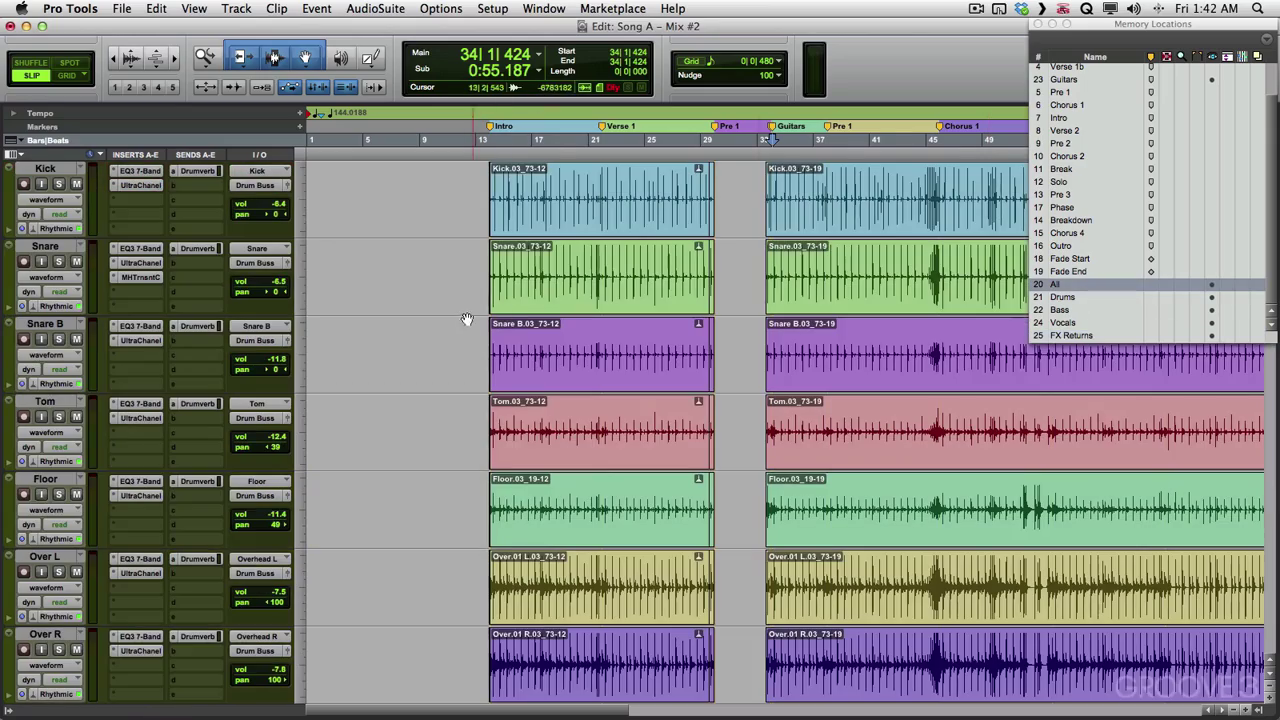
{"action": "scroll", "coordinate": [449, 305], "scroll_direction": "down", "scroll_amount": 15}
{"action": "scroll", "coordinate": [449, 305], "scroll_direction": "up", "scroll_amount": 15}
Recall Drums, Bass, Vocals, FX Returns, All and Drums in turn, then close Memory Locations.
{"action": "left_click", "coordinate": [1062, 297]}
{"action": "scroll", "coordinate": [445, 260], "scroll_direction": "down", "scroll_amount": 4}
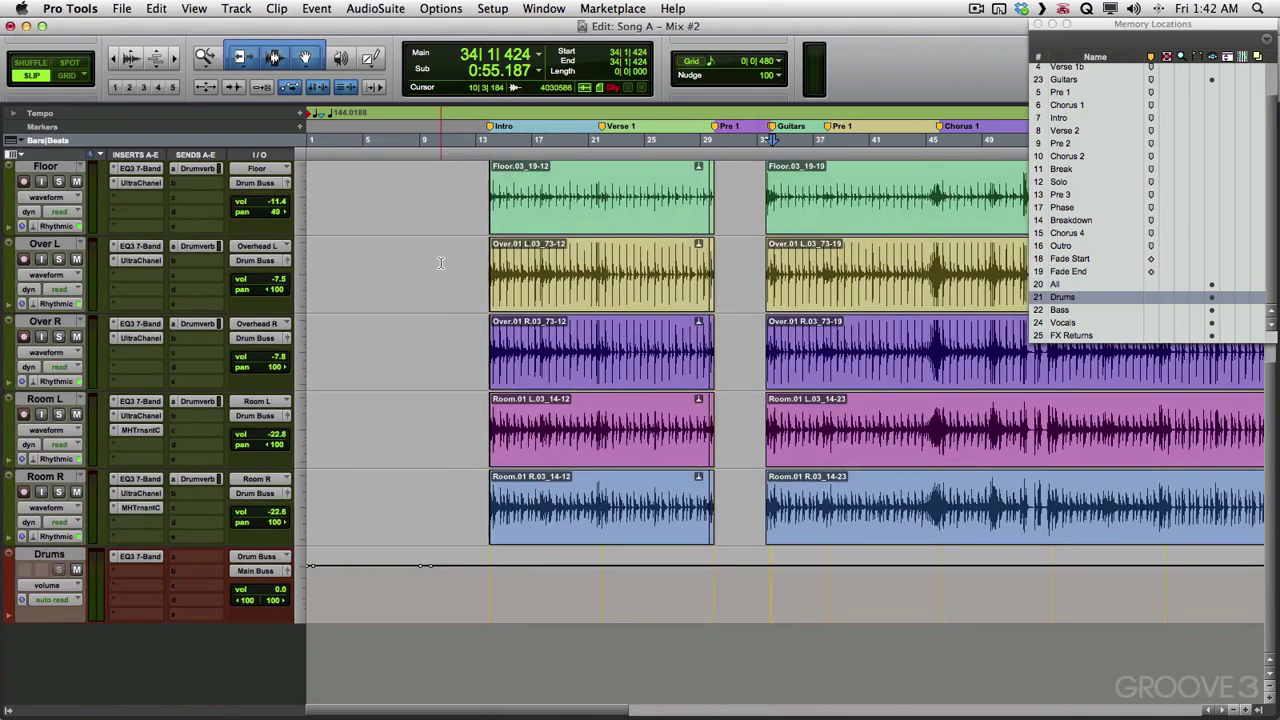
{"action": "scroll", "coordinate": [1019, 276], "scroll_direction": "up", "scroll_amount": 4}
{"action": "left_click", "coordinate": [1066, 311]}
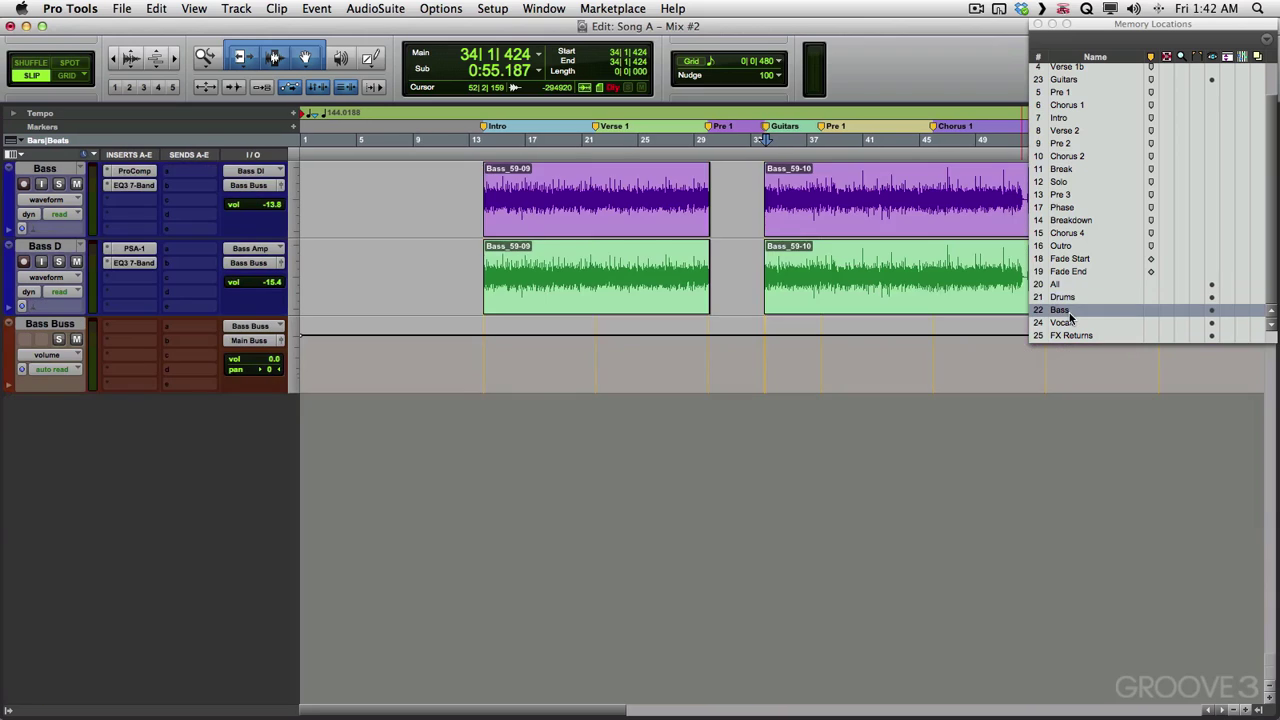
{"action": "left_click", "coordinate": [1089, 324]}
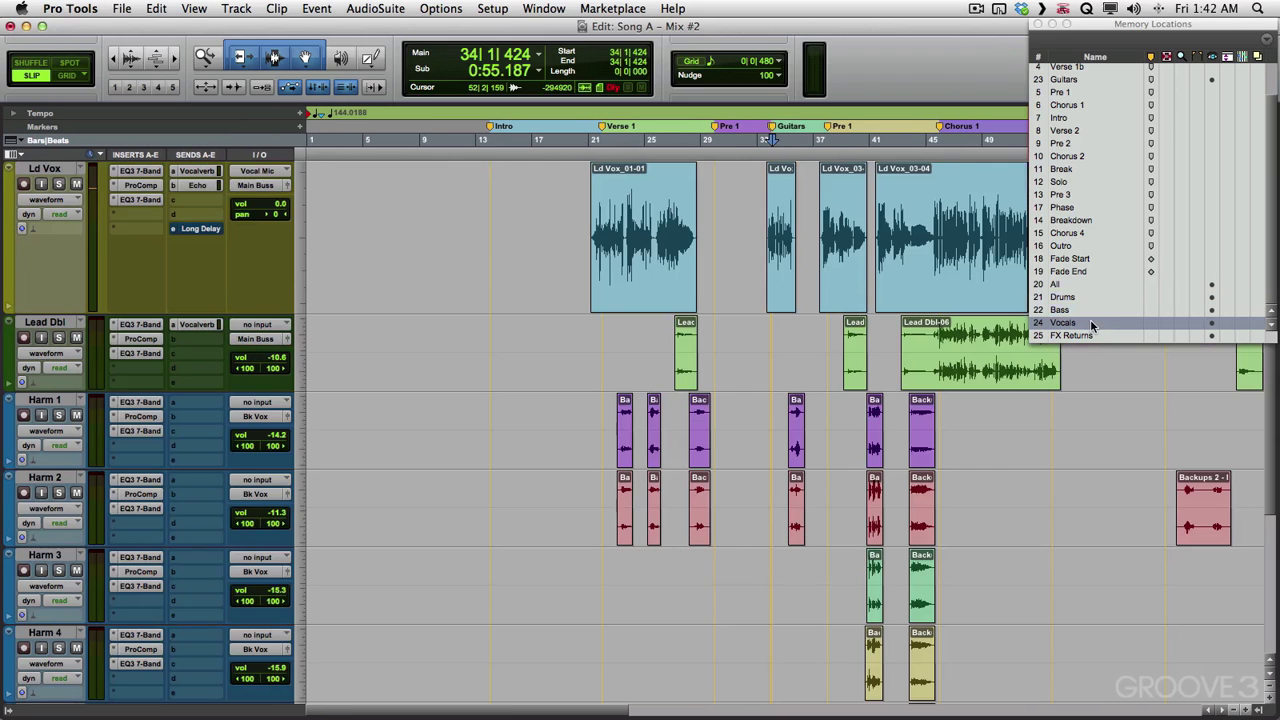
{"action": "left_click", "coordinate": [1089, 335]}
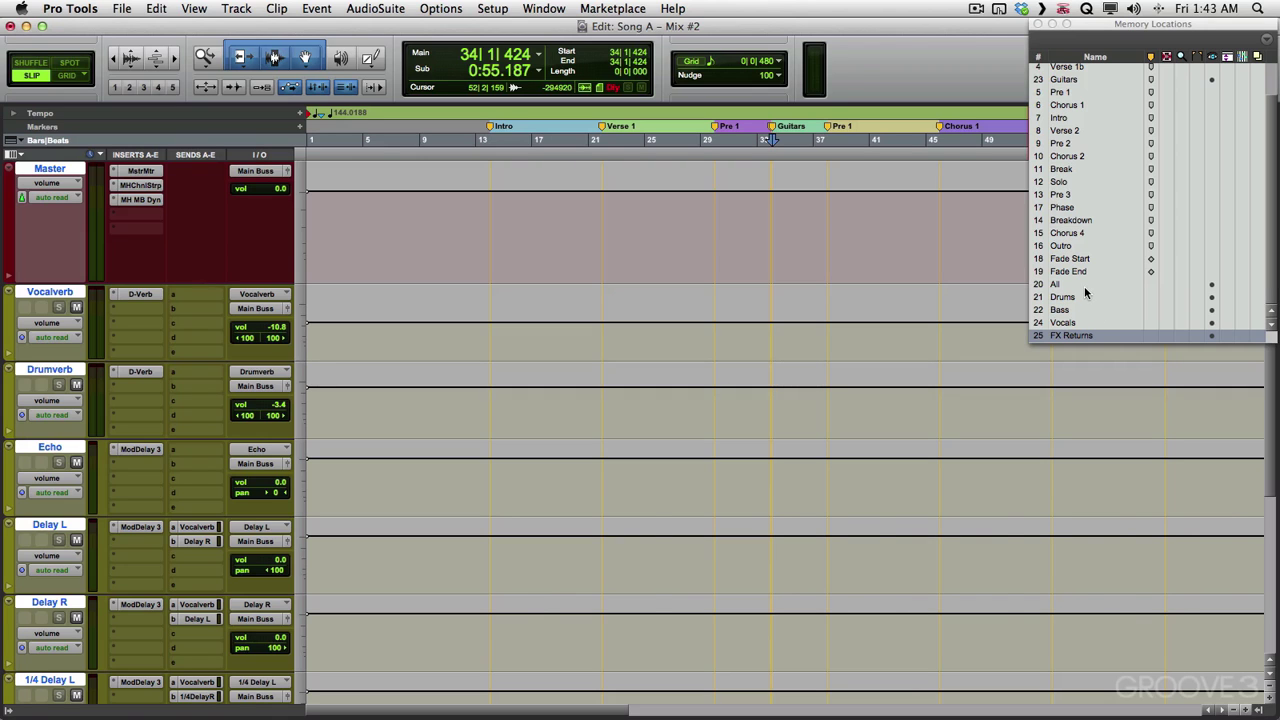
{"action": "left_click", "coordinate": [1081, 284]}
{"action": "left_click", "coordinate": [1084, 295]}
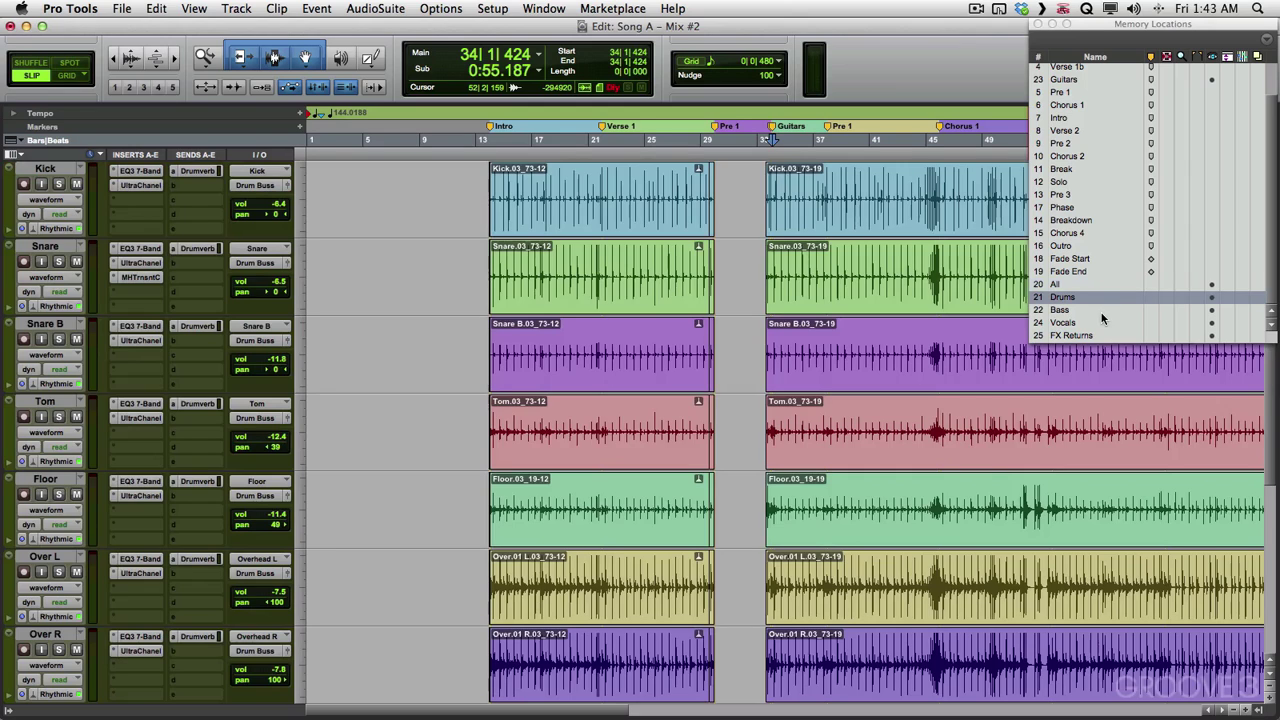
{"action": "left_click", "coordinate": [1037, 23]}
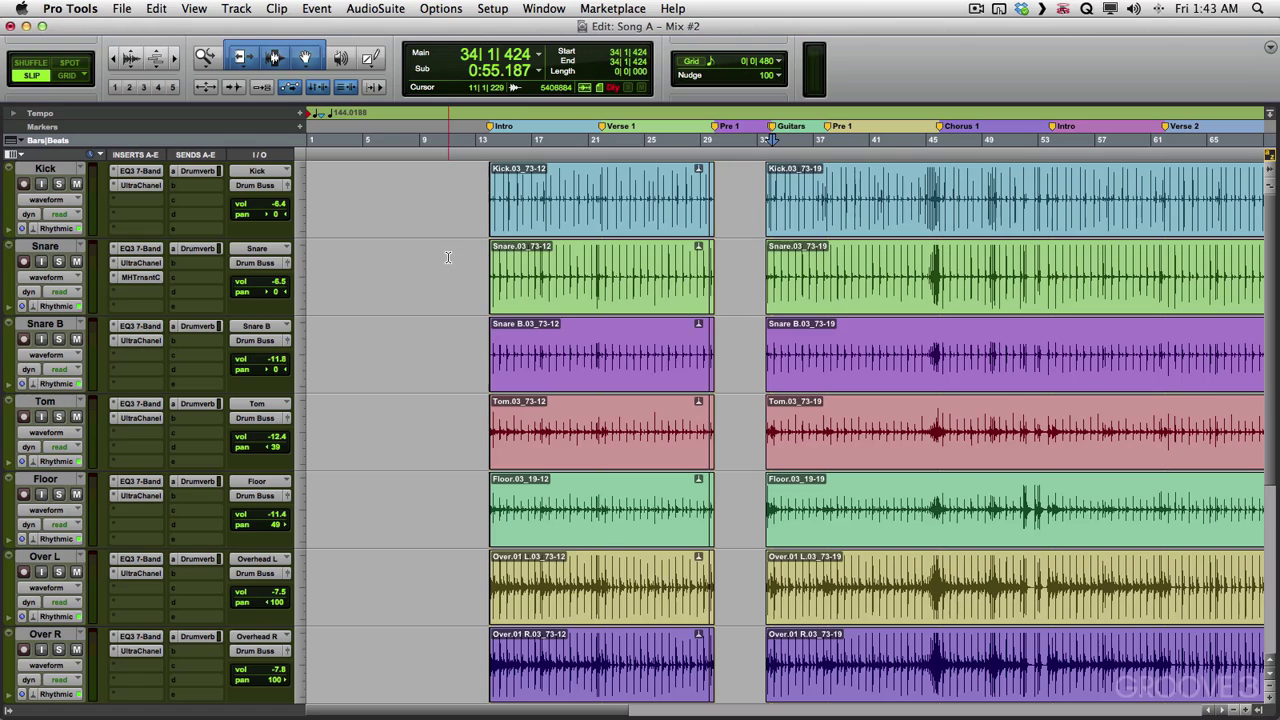
Recall Bass, Guitars, Vocals, FX Returns and All using period-number-period keystrokes.
{"action": "key", "text": "period"}
{"action": "key", "text": "2"}
{"action": "key", "text": "2"}
{"action": "key", "text": "period"}
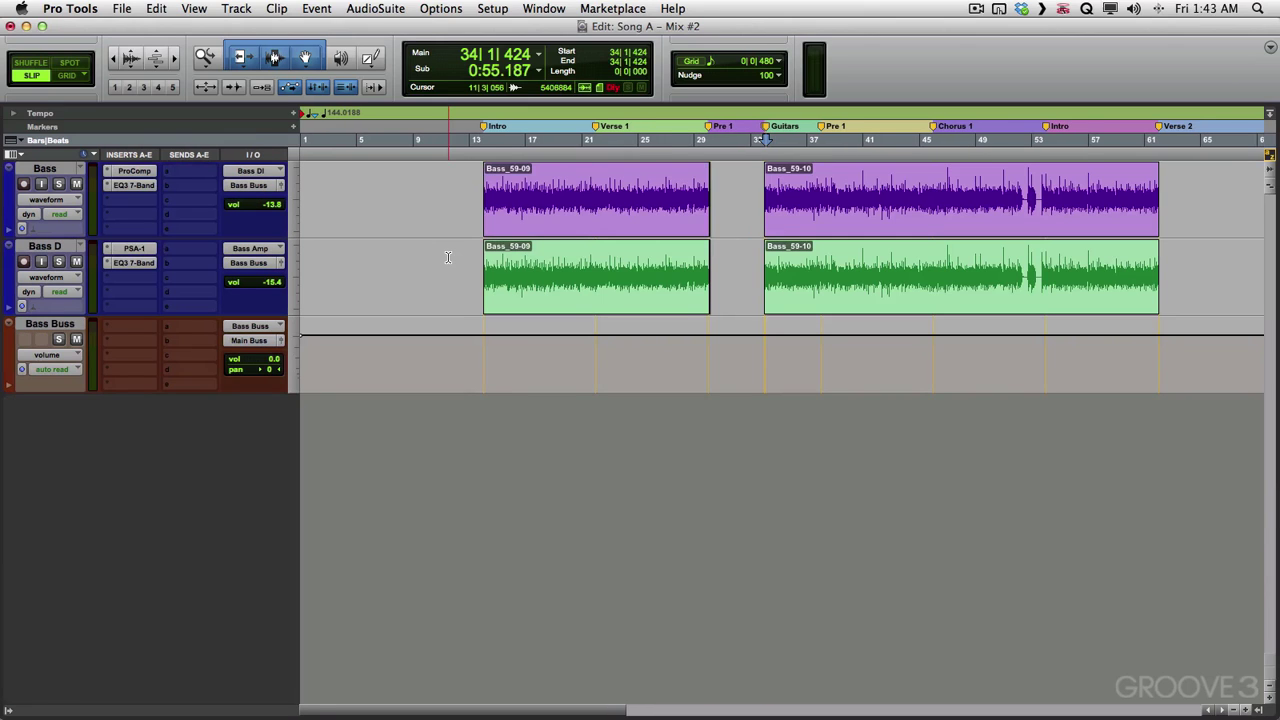
{"action": "key", "text": "period"}
{"action": "key", "text": "3"}
{"action": "key", "text": "period"}
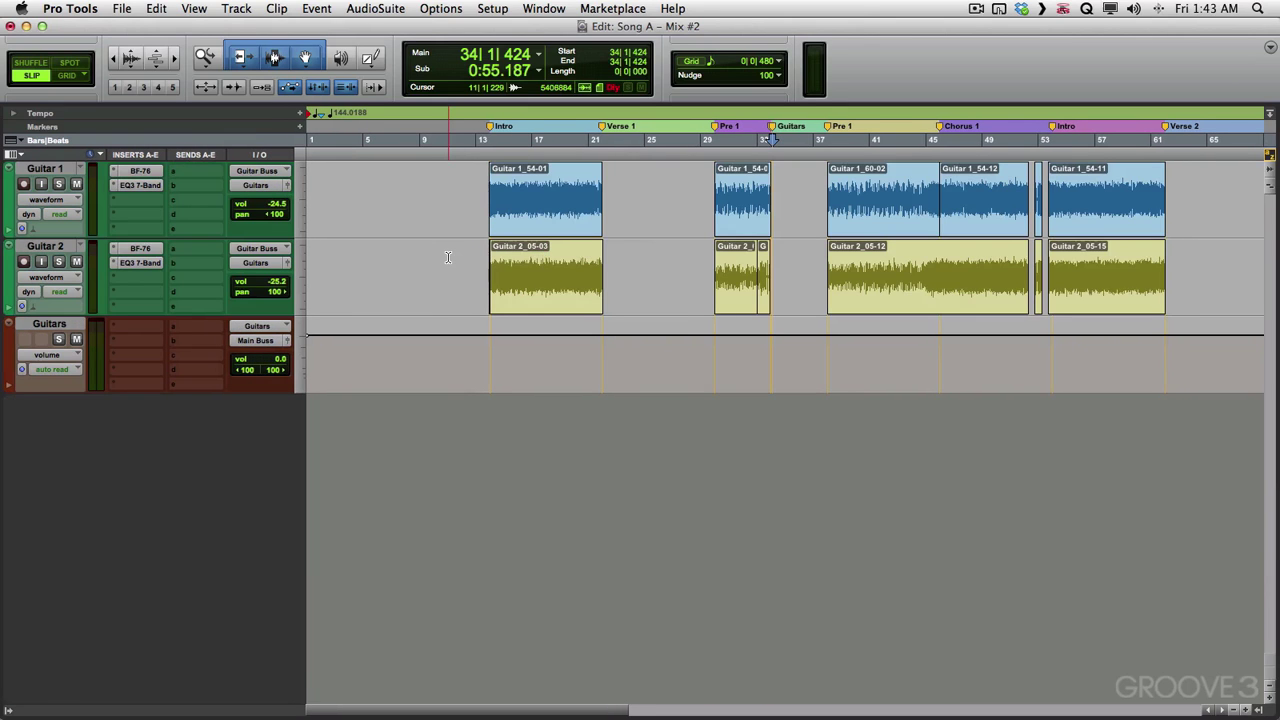
{"action": "key", "text": "period"}
{"action": "key", "text": "4"}
{"action": "key", "text": "period"}
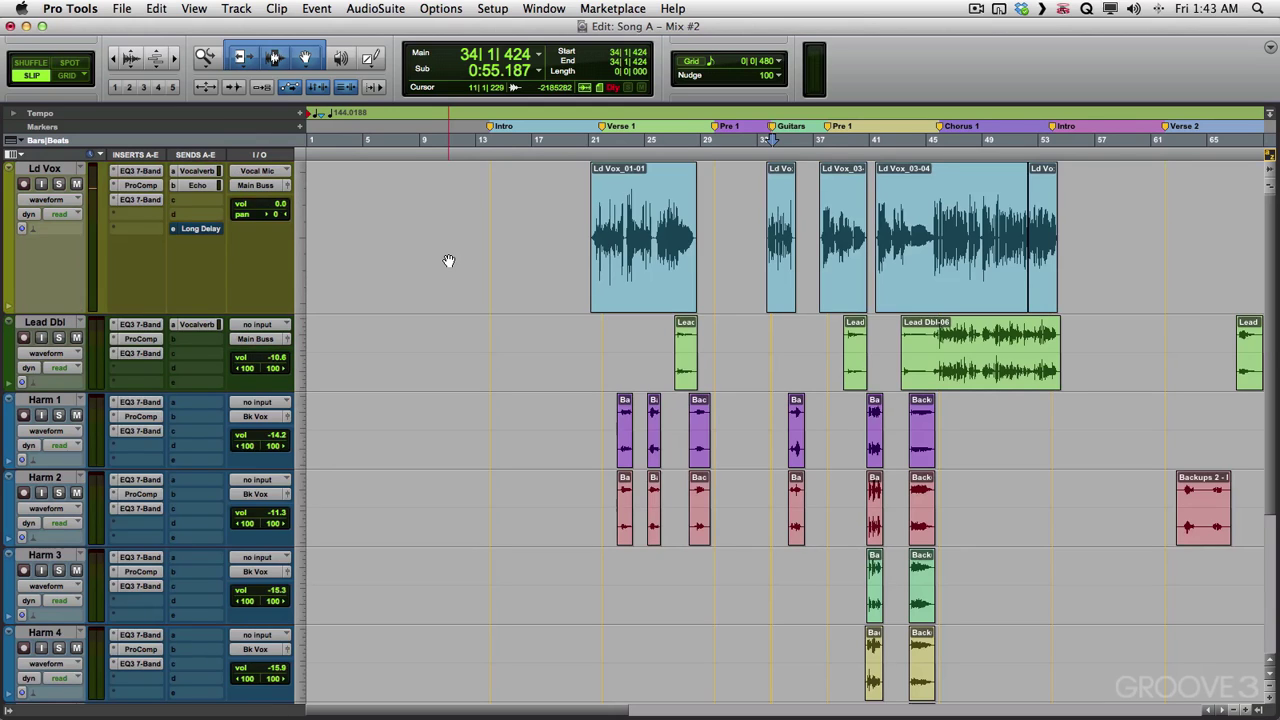
{"action": "key", "text": "period"}
{"action": "key", "text": "5"}
{"action": "key", "text": "period"}
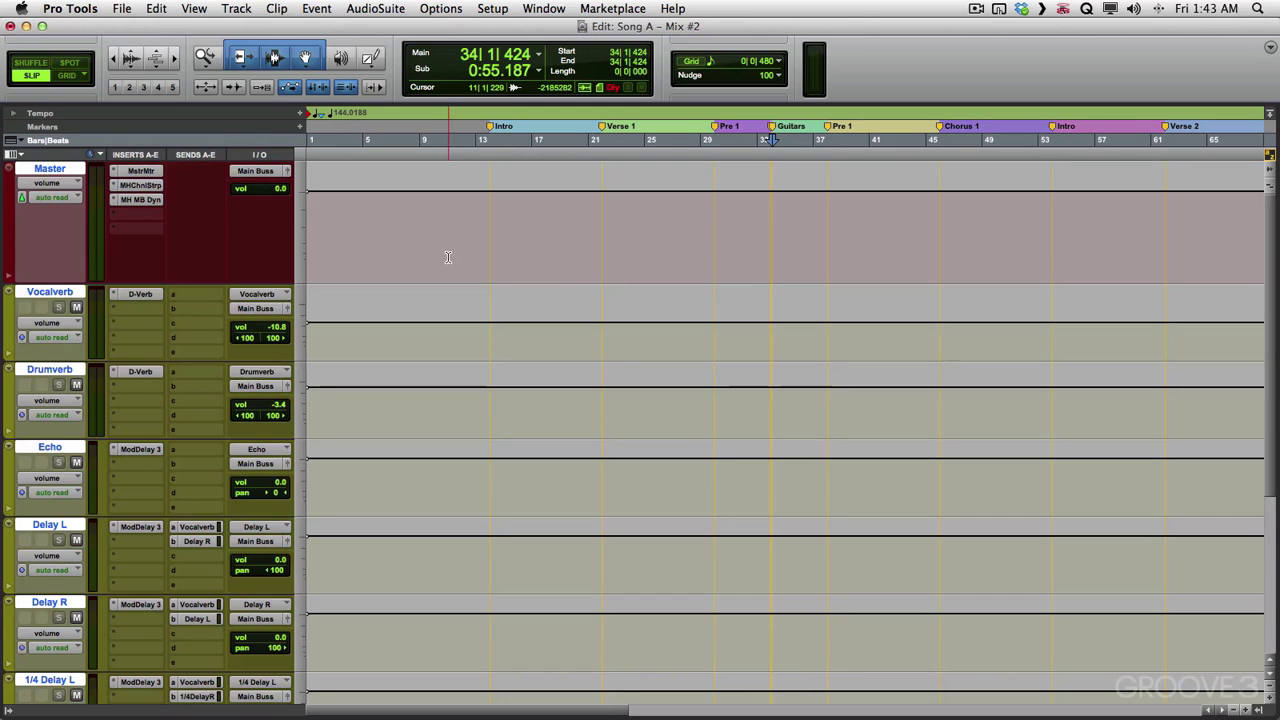
{"action": "key", "text": "period"}
{"action": "key", "text": "1"}
{"action": "key", "text": "period"}
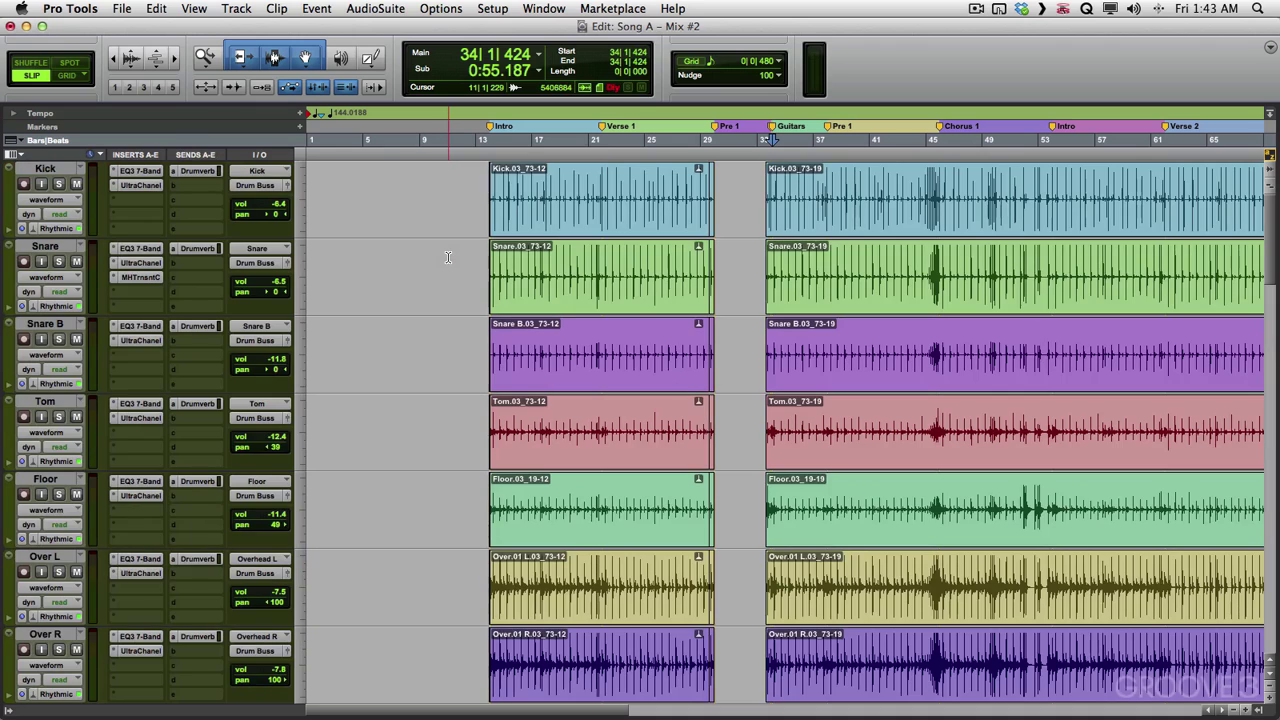
Reopen Memory Locations with Cmd+5, recall Bass then All, and start new Location 26.
{"action": "key", "text": "super+5"}
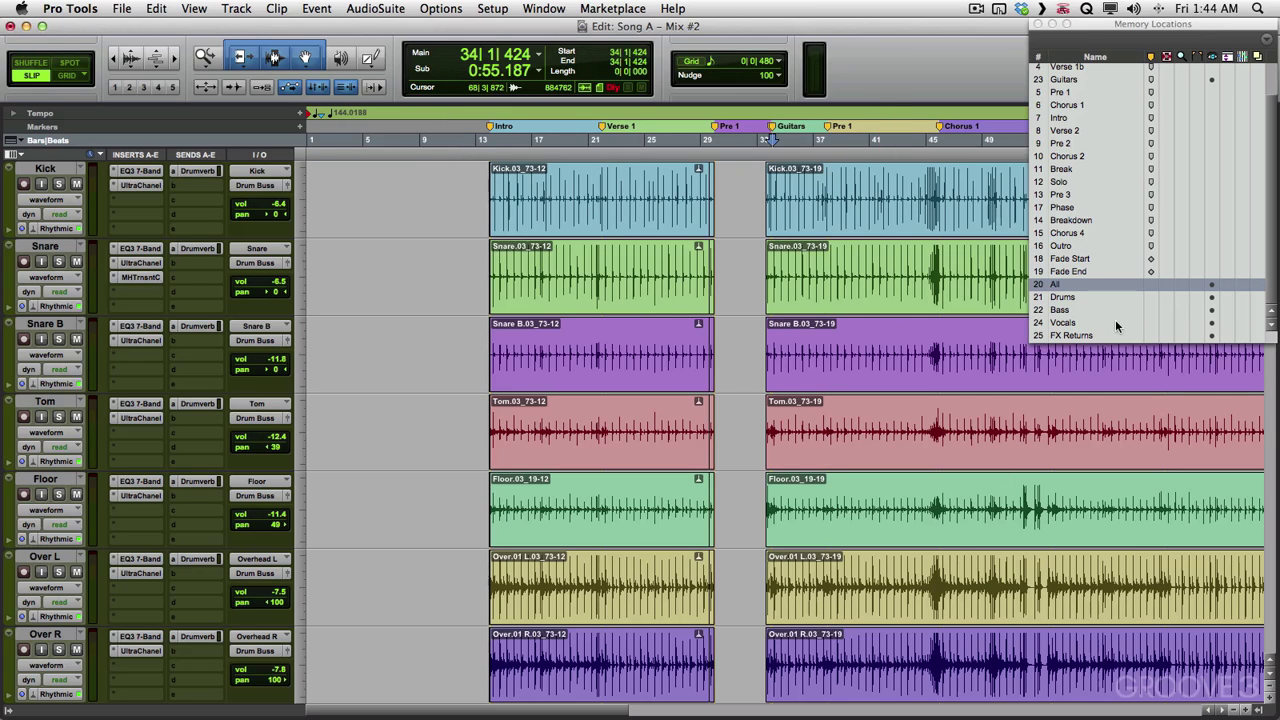
{"action": "key", "text": "KP_Decimal"}
{"action": "key", "text": "KP_2"}
{"action": "key", "text": "KP_2"}
{"action": "key", "text": "KP_Decimal"}
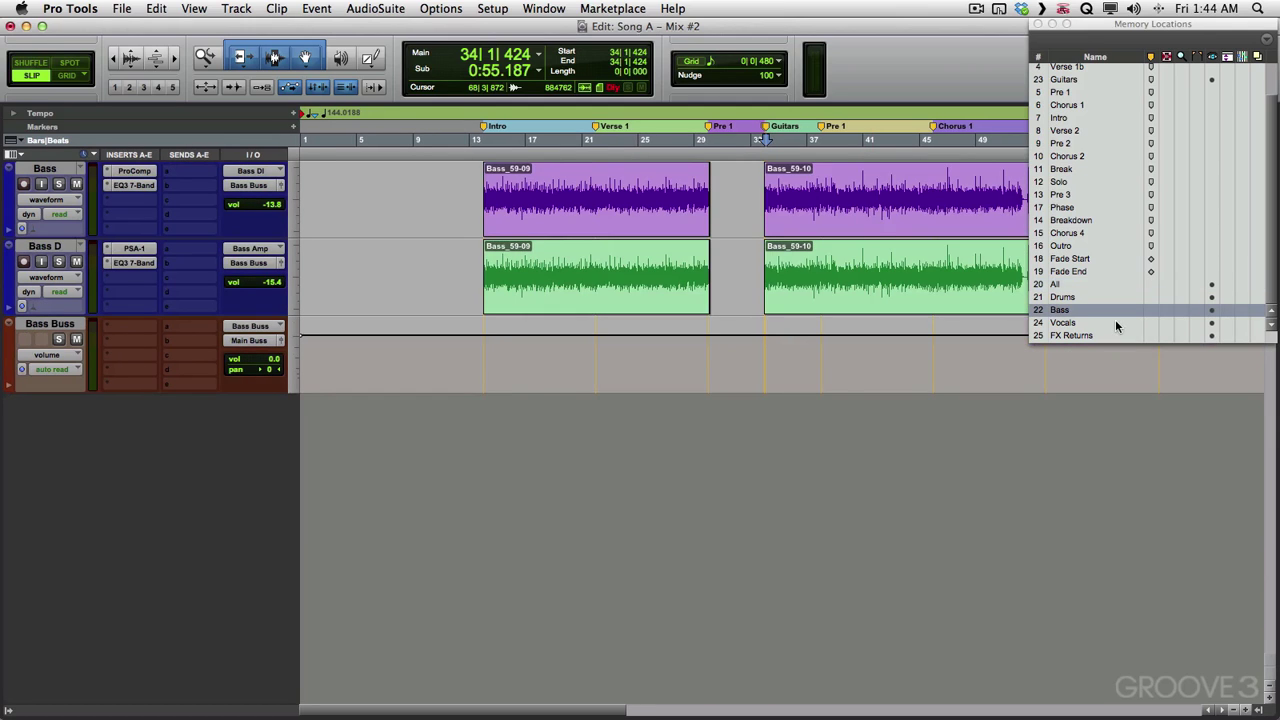
{"action": "key", "text": "KP_Decimal"}
{"action": "key", "text": "KP_2"}
{"action": "key", "text": "KP_0"}
{"action": "key", "text": "KP_Decimal"}
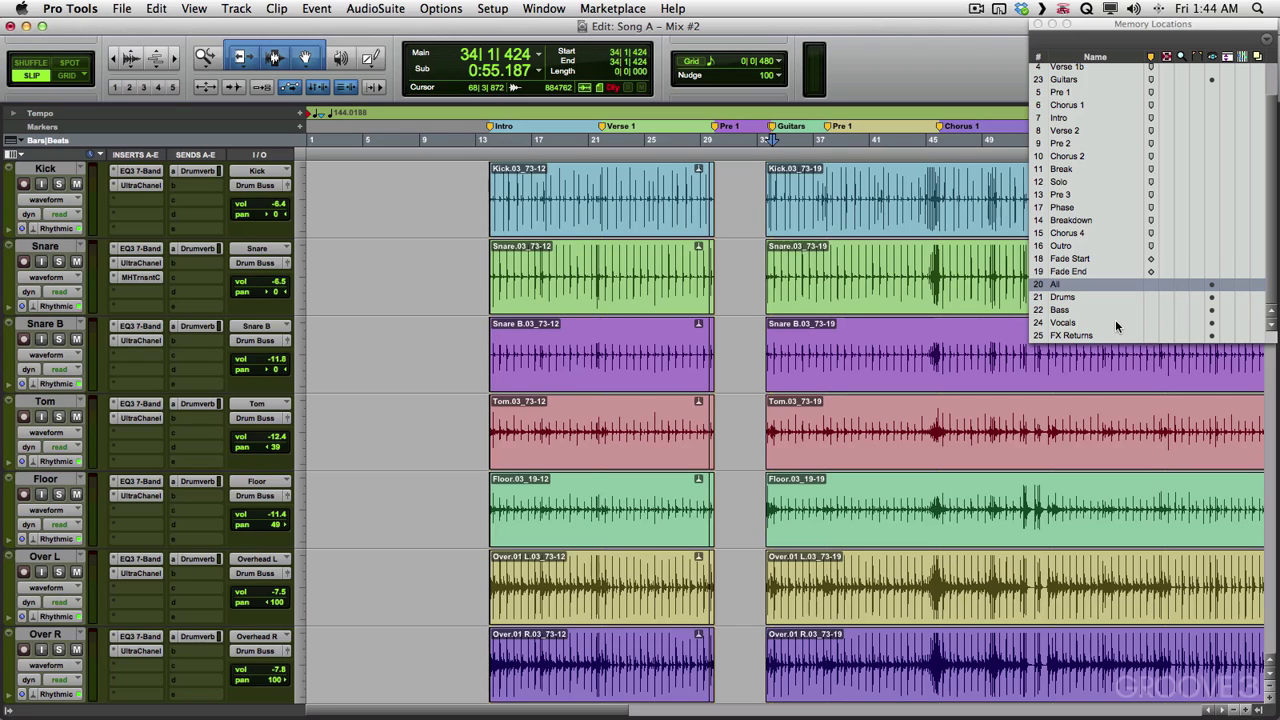
{"action": "key", "text": "KP_Enter"}
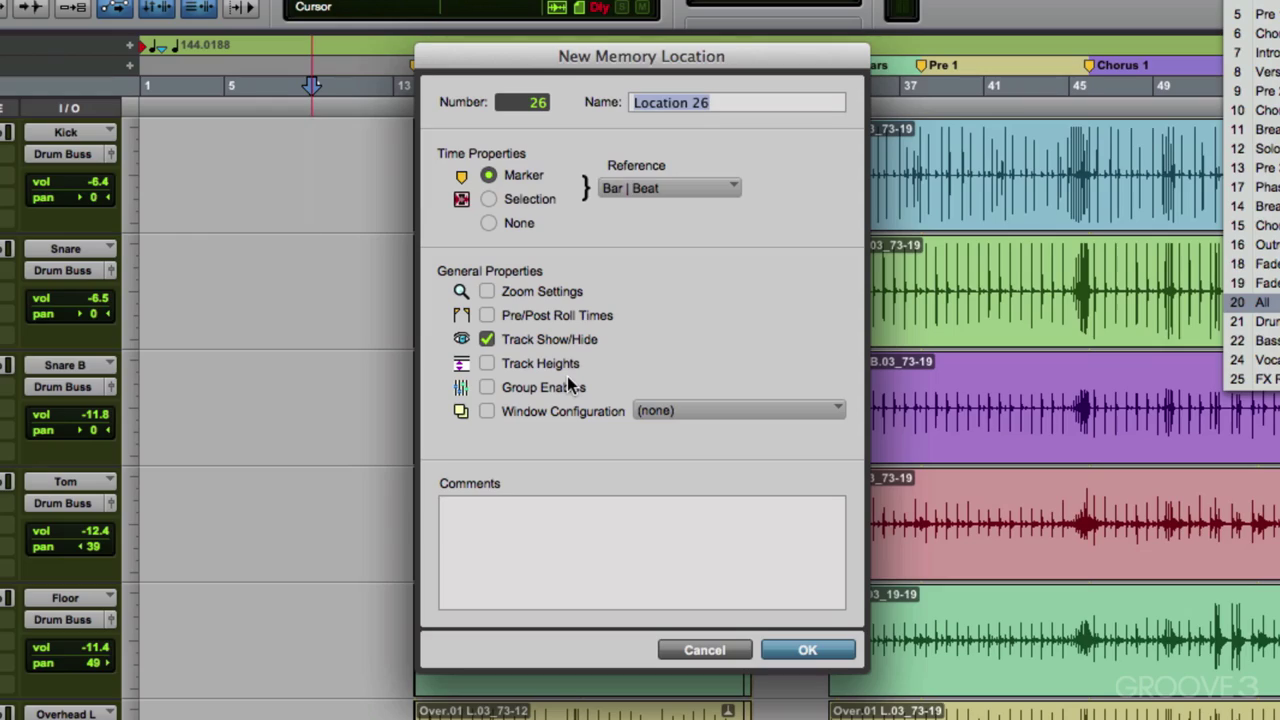
Cancel the Location 26 dialog and make the All location also store track heights.
{"action": "left_click", "coordinate": [694, 651]}
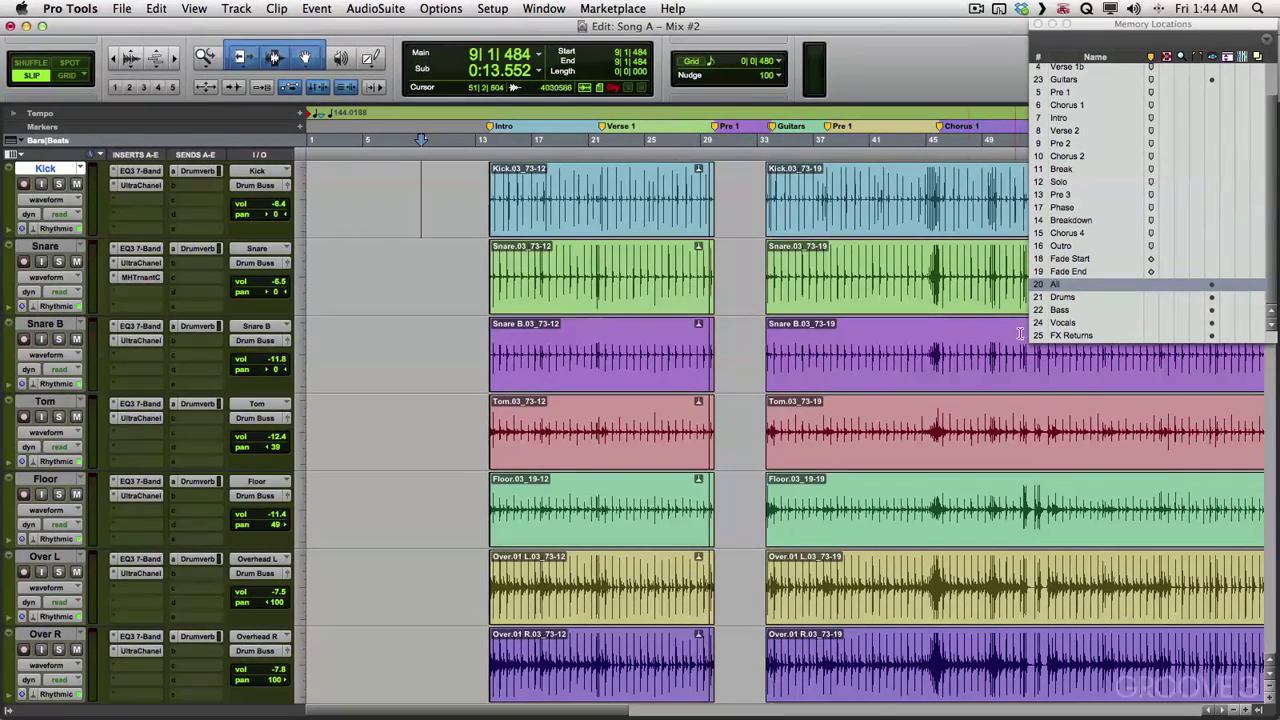
{"action": "double_click", "coordinate": [1058, 287]}
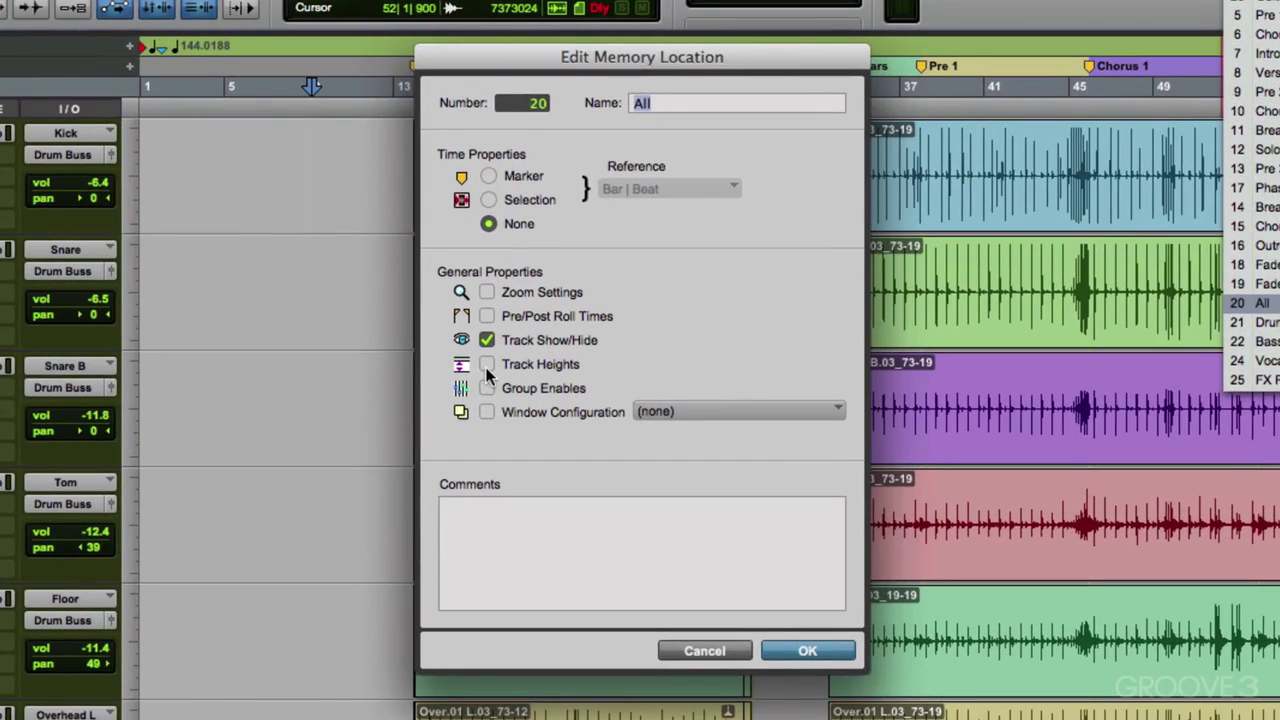
{"action": "left_click", "coordinate": [486, 364]}
{"action": "left_click", "coordinate": [808, 651]}
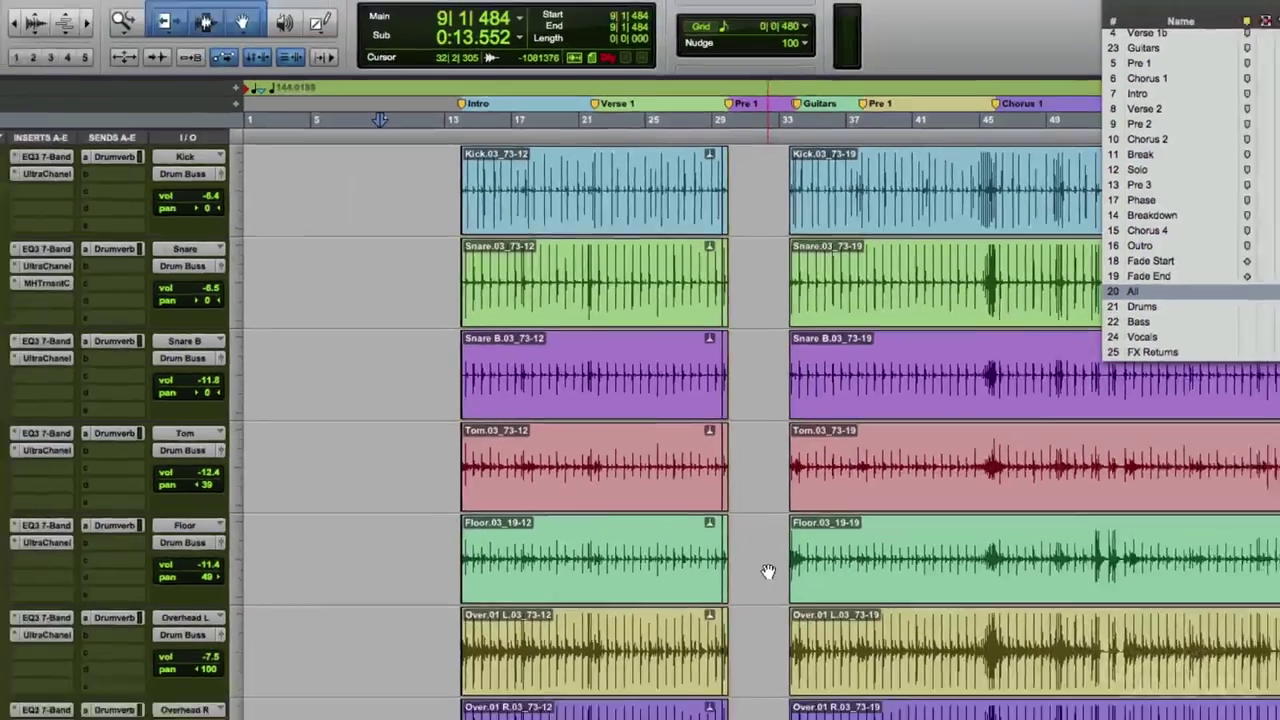
{"action": "scroll", "coordinate": [434, 331], "scroll_direction": "down", "scroll_amount": 10}
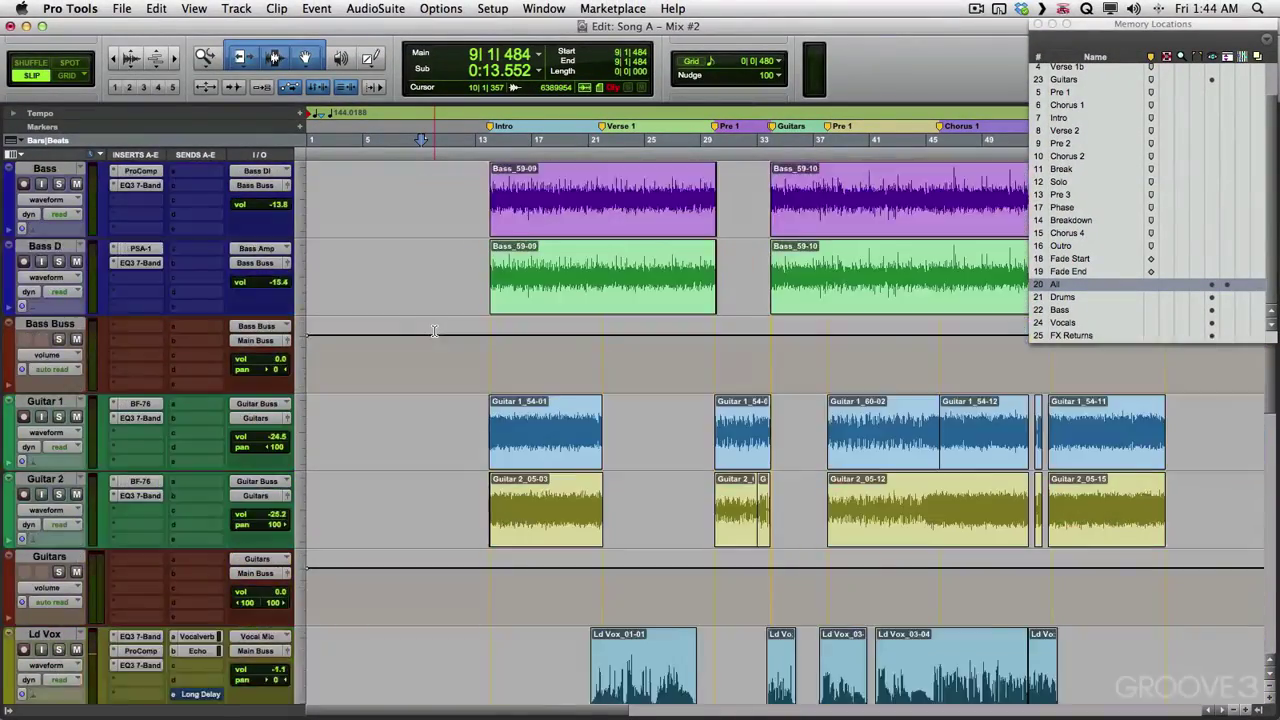
{"action": "scroll", "coordinate": [434, 331], "scroll_direction": "up", "scroll_amount": 10}
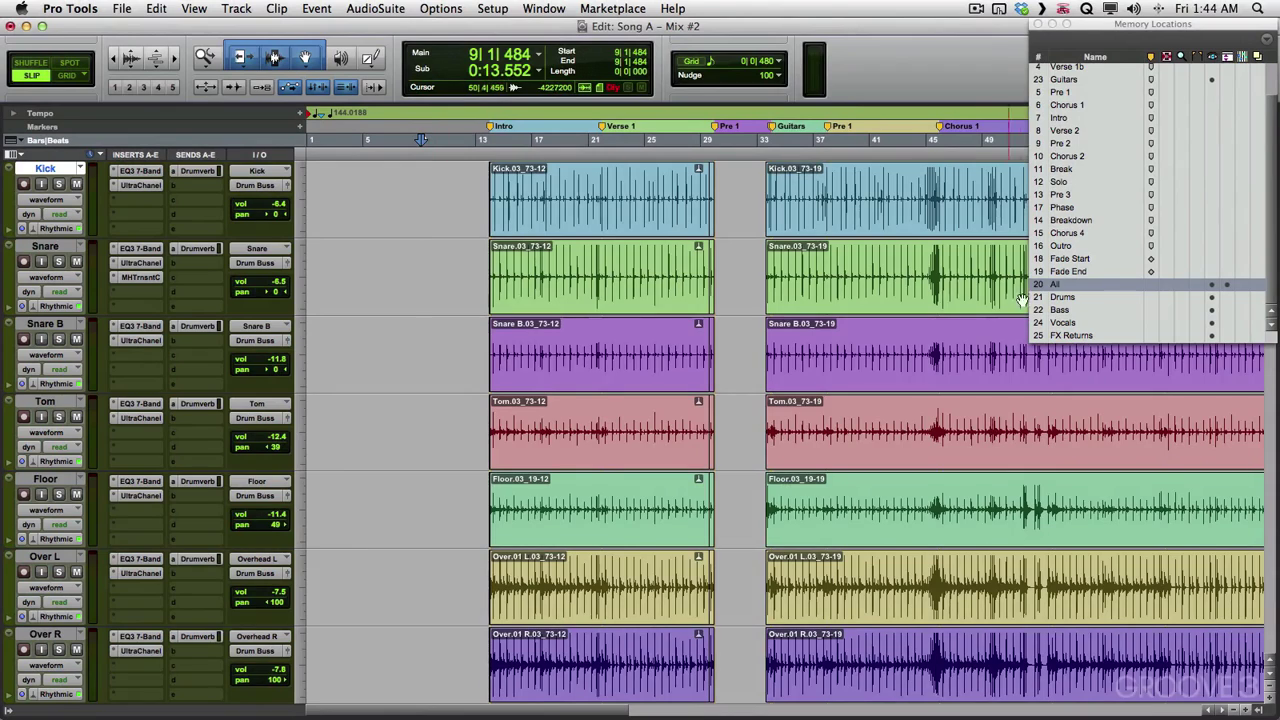
Recall Drums, make Kick and Snare much taller, and store track heights in the Drums location.
{"action": "left_click", "coordinate": [1063, 298]}
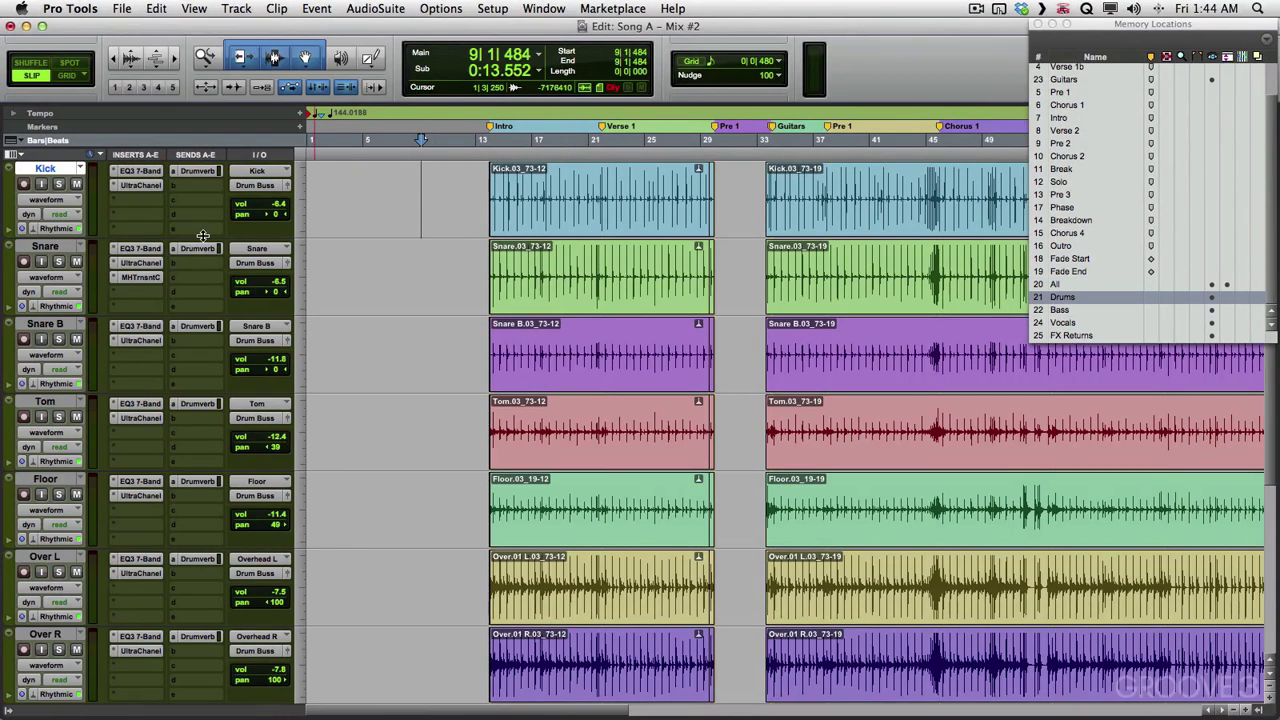
{"action": "left_click_drag", "start_coordinate": [202, 235], "coordinate": [232, 366]}
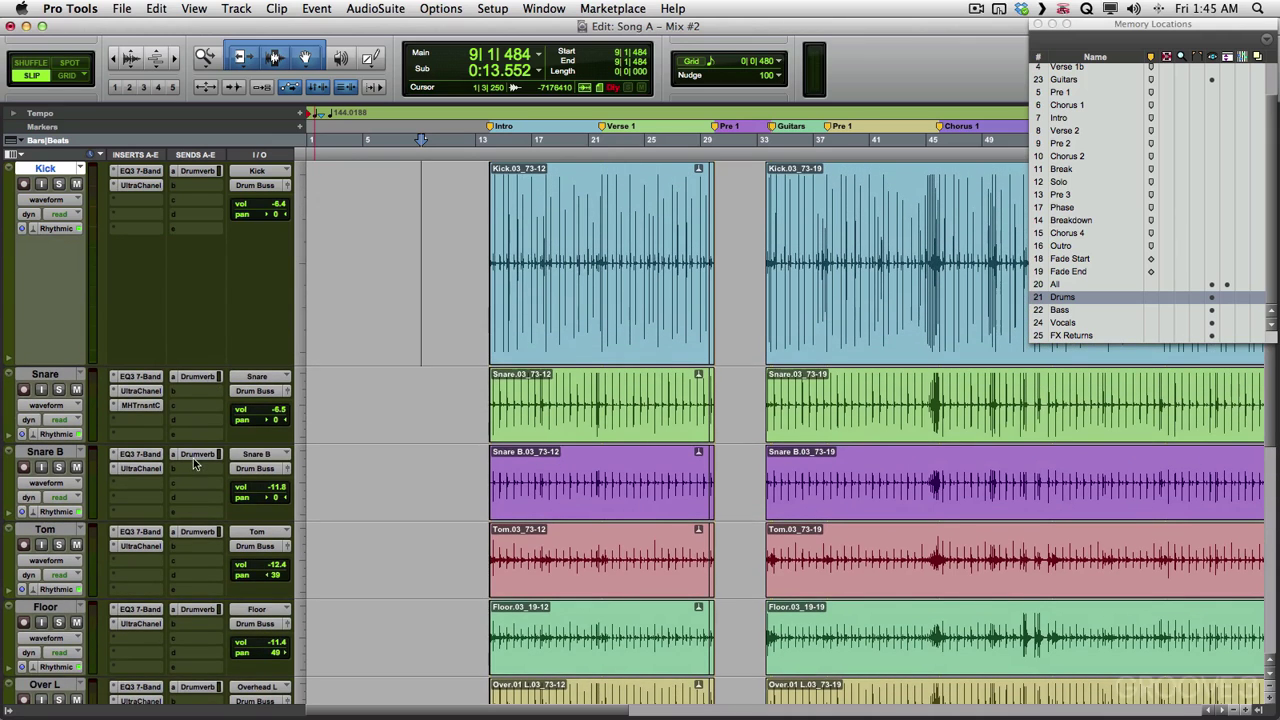
{"action": "left_click_drag", "start_coordinate": [193, 448], "coordinate": [193, 617]}
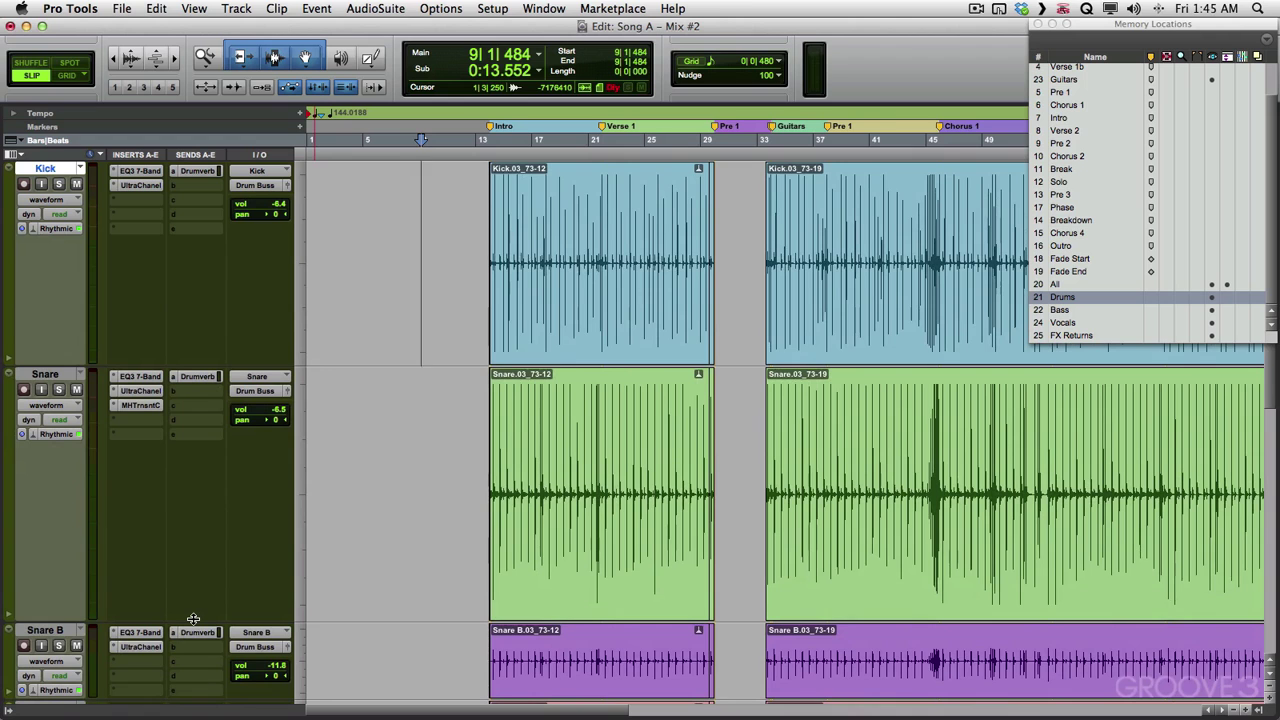
{"action": "double_click", "coordinate": [1062, 297]}
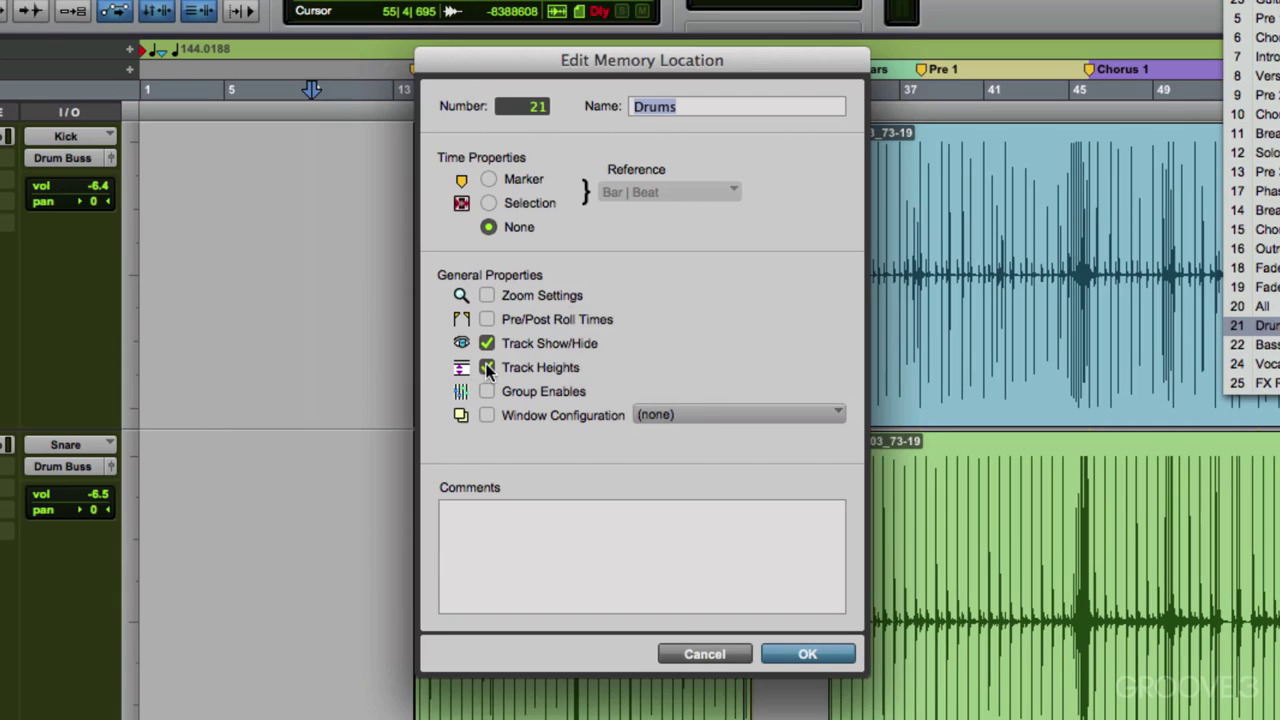
{"action": "key", "text": "Return"}
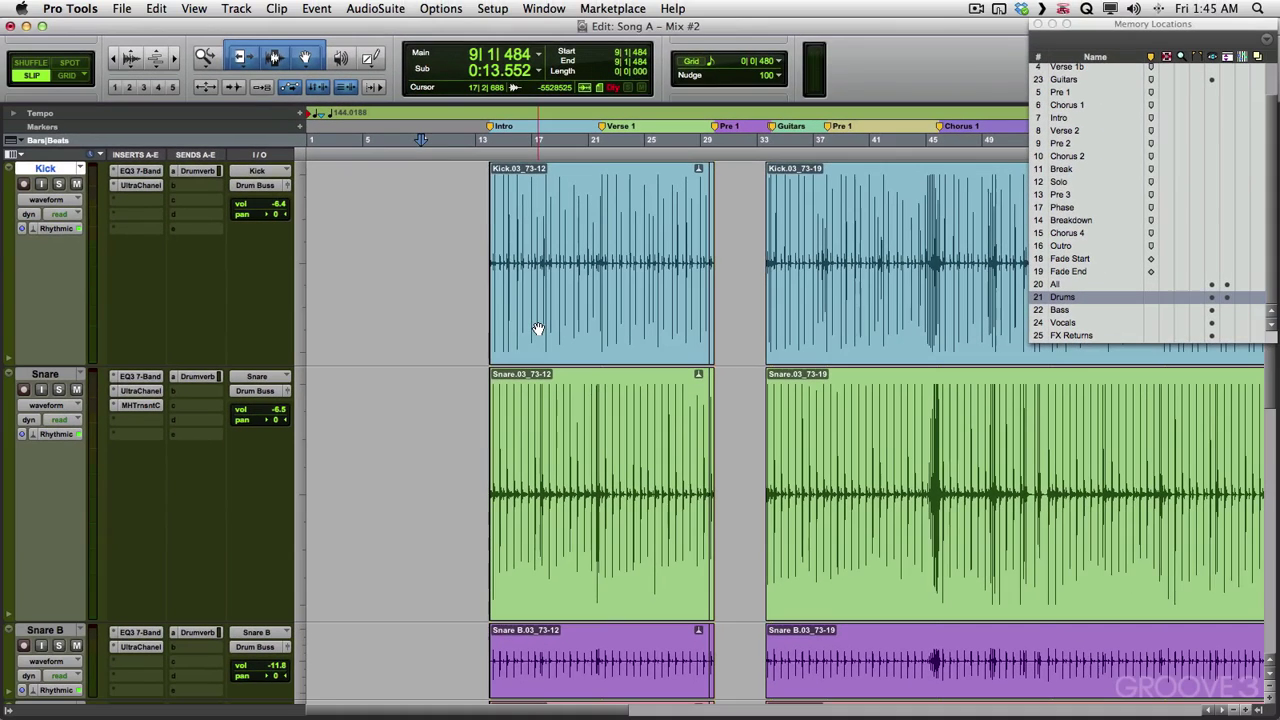
Toggle between All (20) and Drums (21) from the keypad to verify the stored heights.
{"action": "key", "text": "period"}
{"action": "key", "text": "2"}
{"action": "key", "text": "0"}
{"action": "key", "text": "period"}
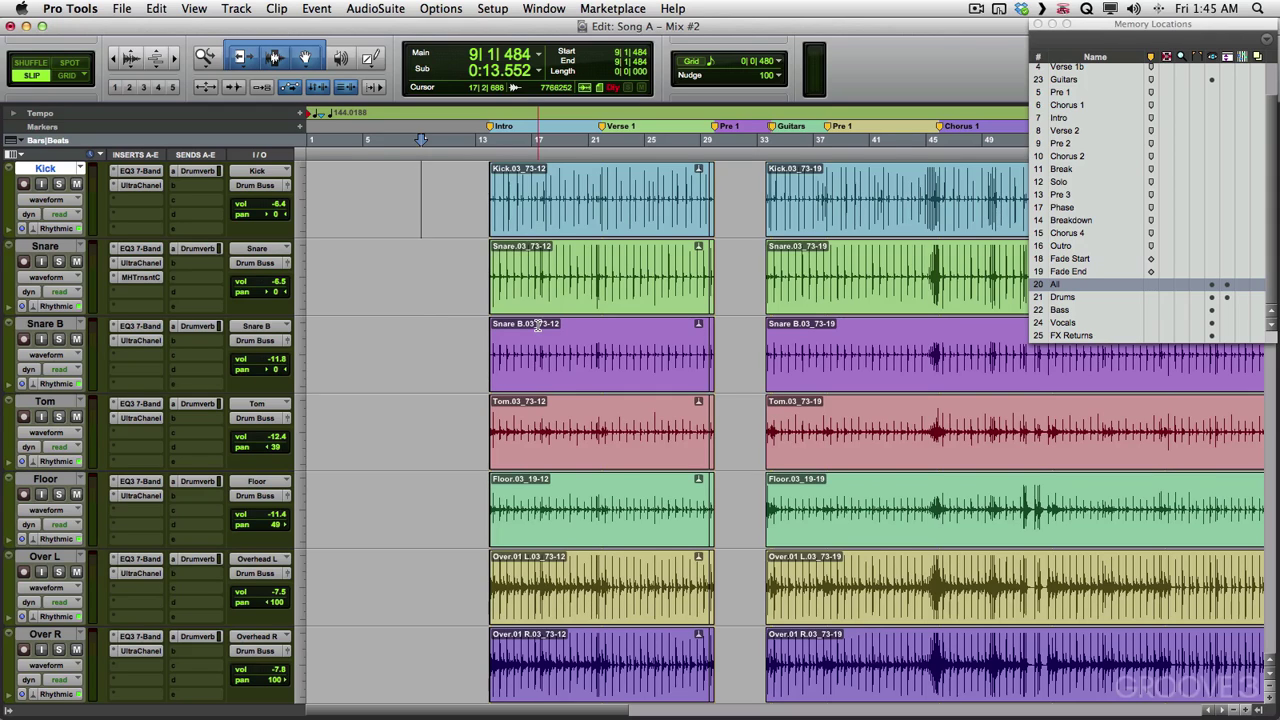
{"action": "key", "text": "period"}
{"action": "key", "text": "2"}
{"action": "key", "text": "1"}
{"action": "key", "text": "period"}
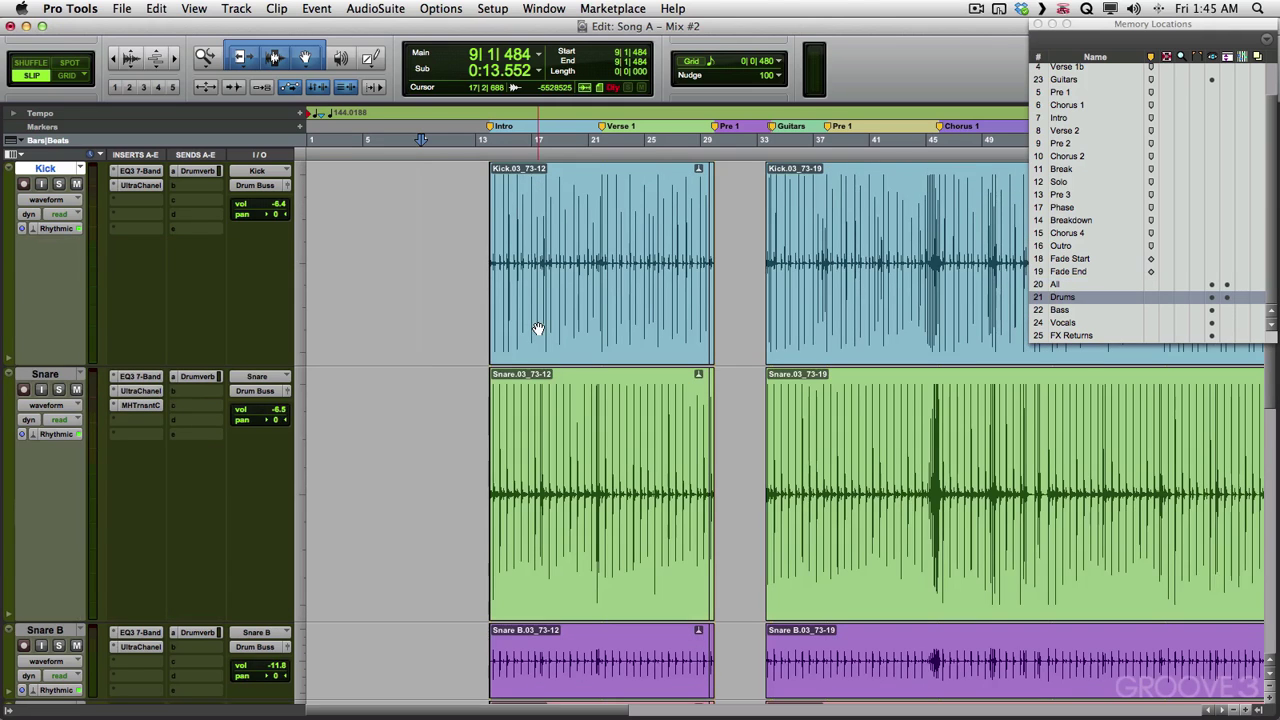
{"action": "key", "text": "period"}
{"action": "key", "text": "2"}
{"action": "key", "text": "0"}
{"action": "key", "text": "period"}
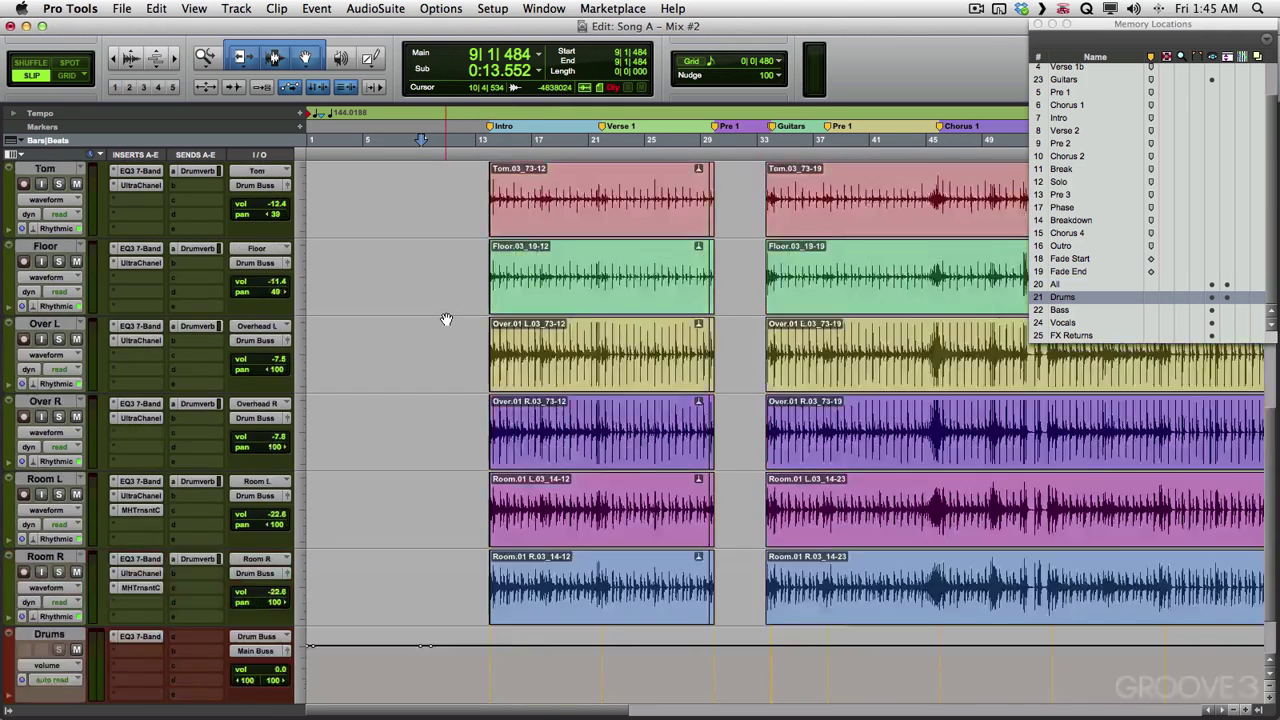
{"action": "key", "text": "period"}
{"action": "key", "text": "2"}
{"action": "key", "text": "1"}
{"action": "key", "text": "period"}
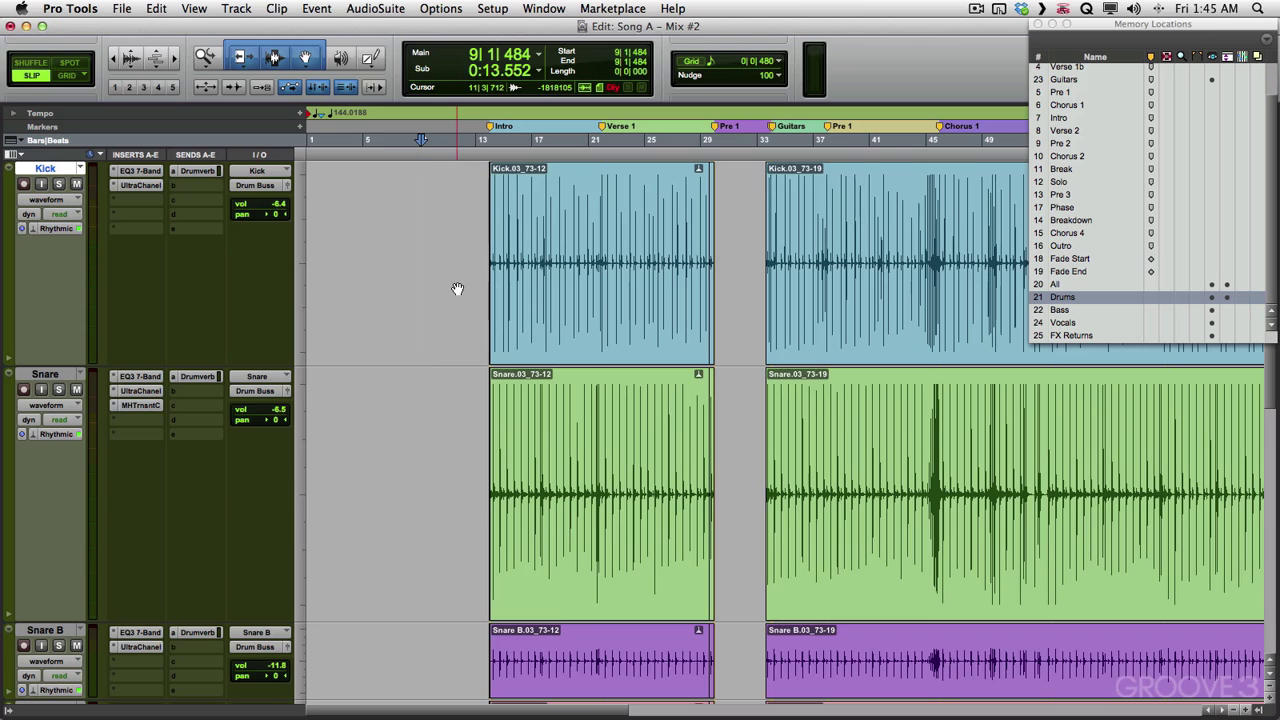
{"action": "key", "text": "period"}
Make Bass, Bass D and Bass Buss larger and store track heights in location 22.
{"action": "key", "text": "2"}
{"action": "key", "text": "2"}
{"action": "key", "text": "period"}
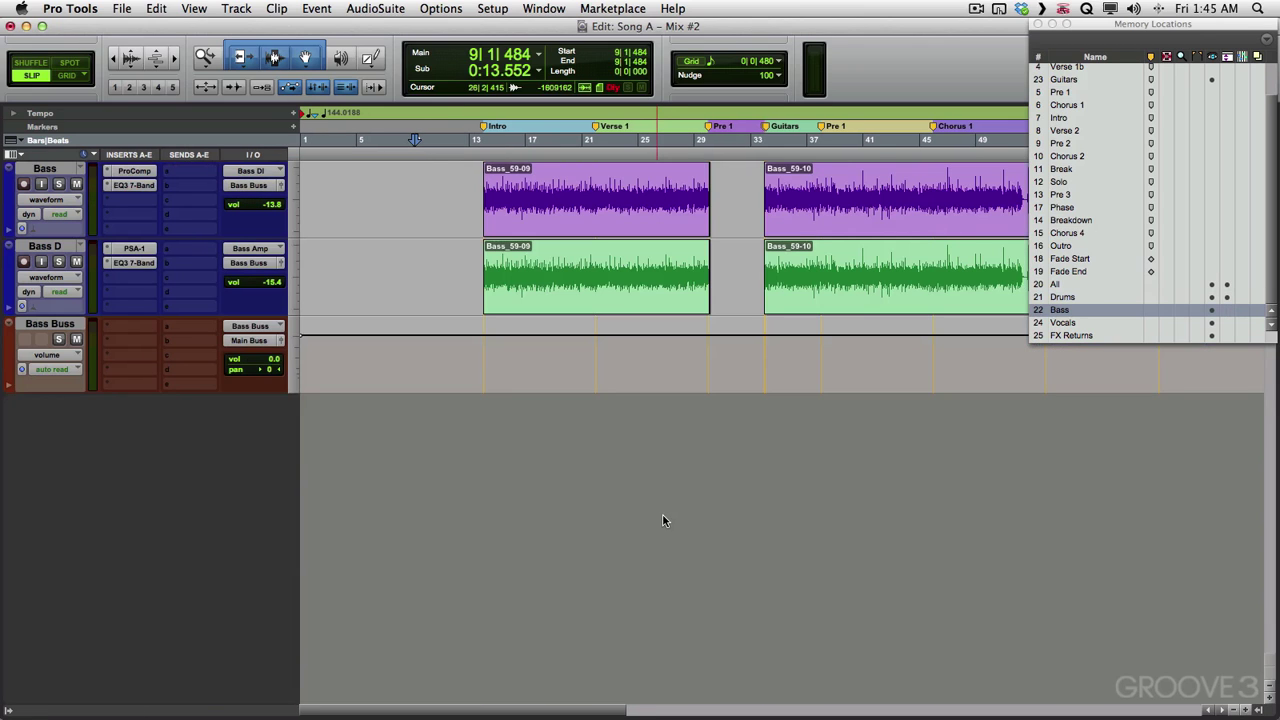
{"action": "left_click", "coordinate": [410, 194]}
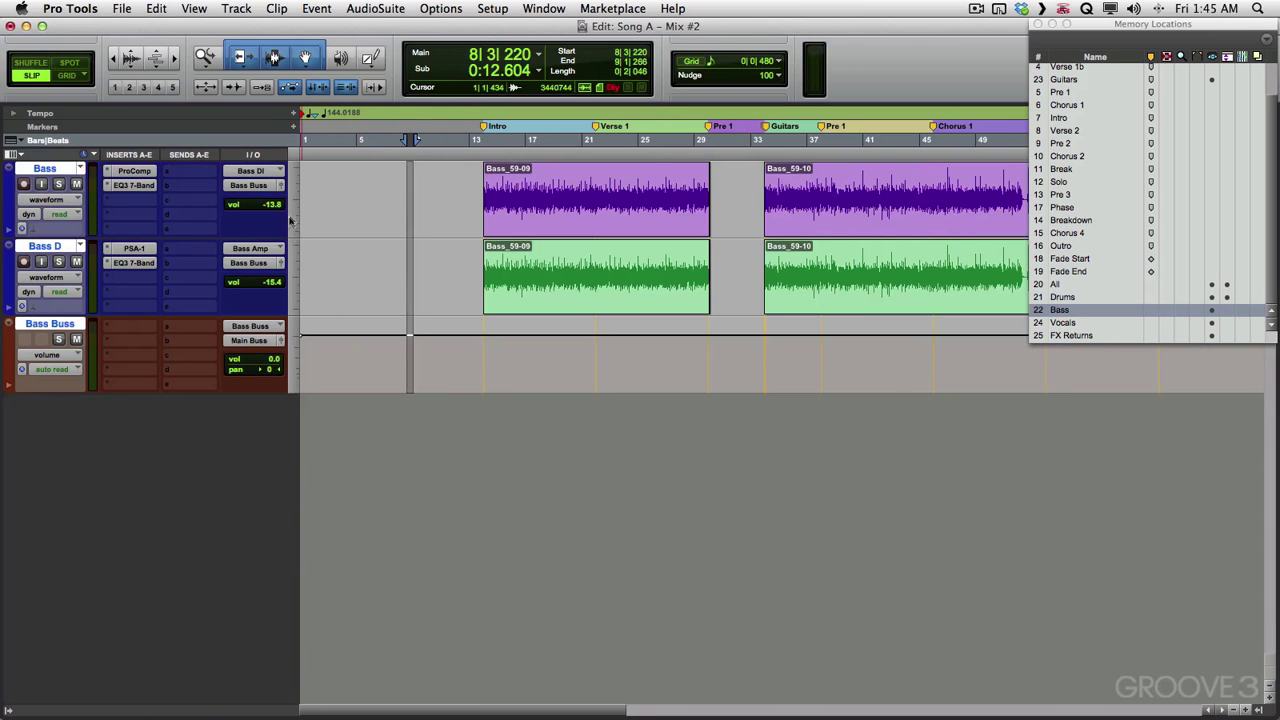
{"action": "left_click", "coordinate": [292, 218]}
{"action": "left_click", "coordinate": [330, 233]}
{"action": "left_click", "coordinate": [432, 219]}
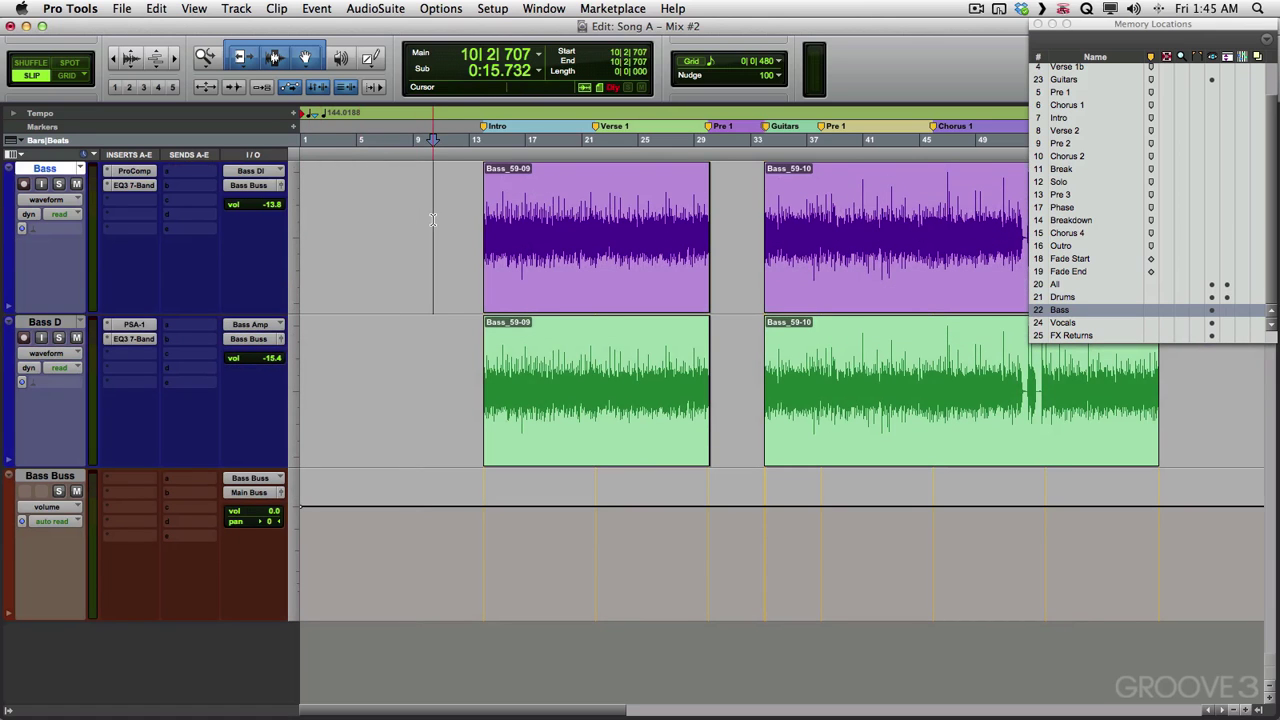
{"action": "key", "text": "period"}
{"action": "key", "text": "2"}
{"action": "key", "text": "2"}
{"action": "key", "text": "KP_Enter"}
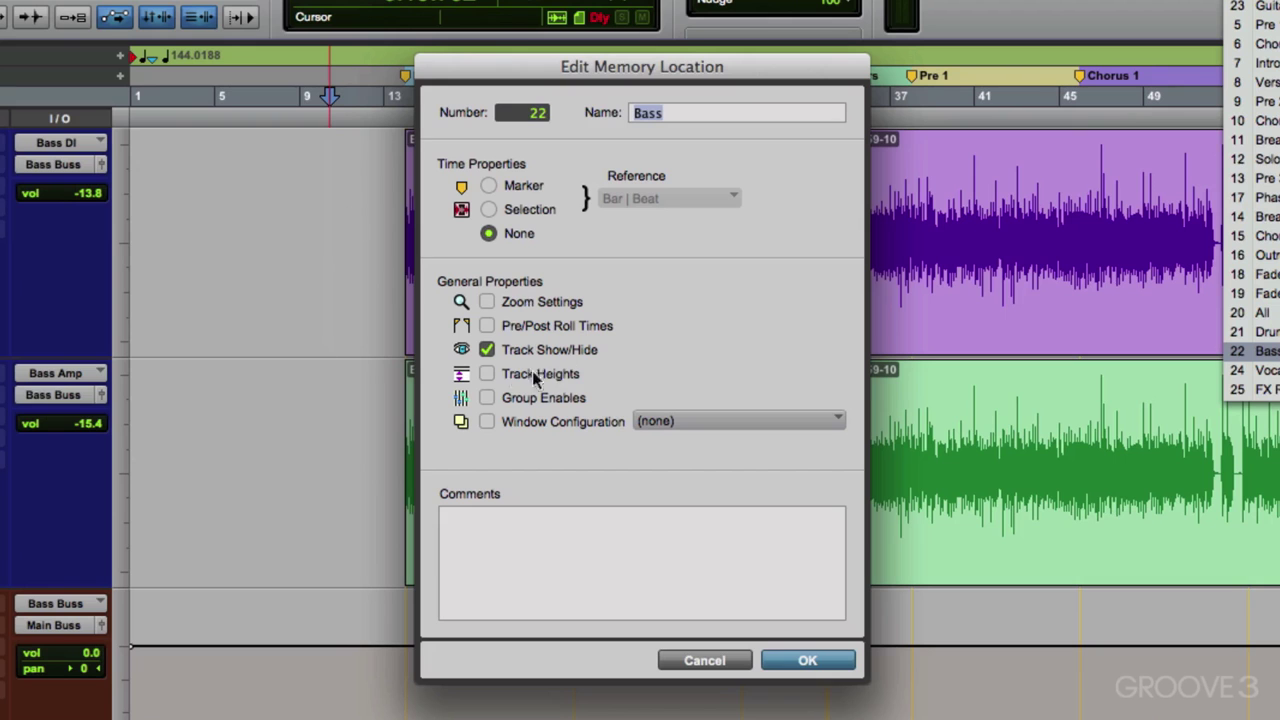
{"action": "left_click", "coordinate": [487, 374]}
{"action": "key", "text": "Return"}
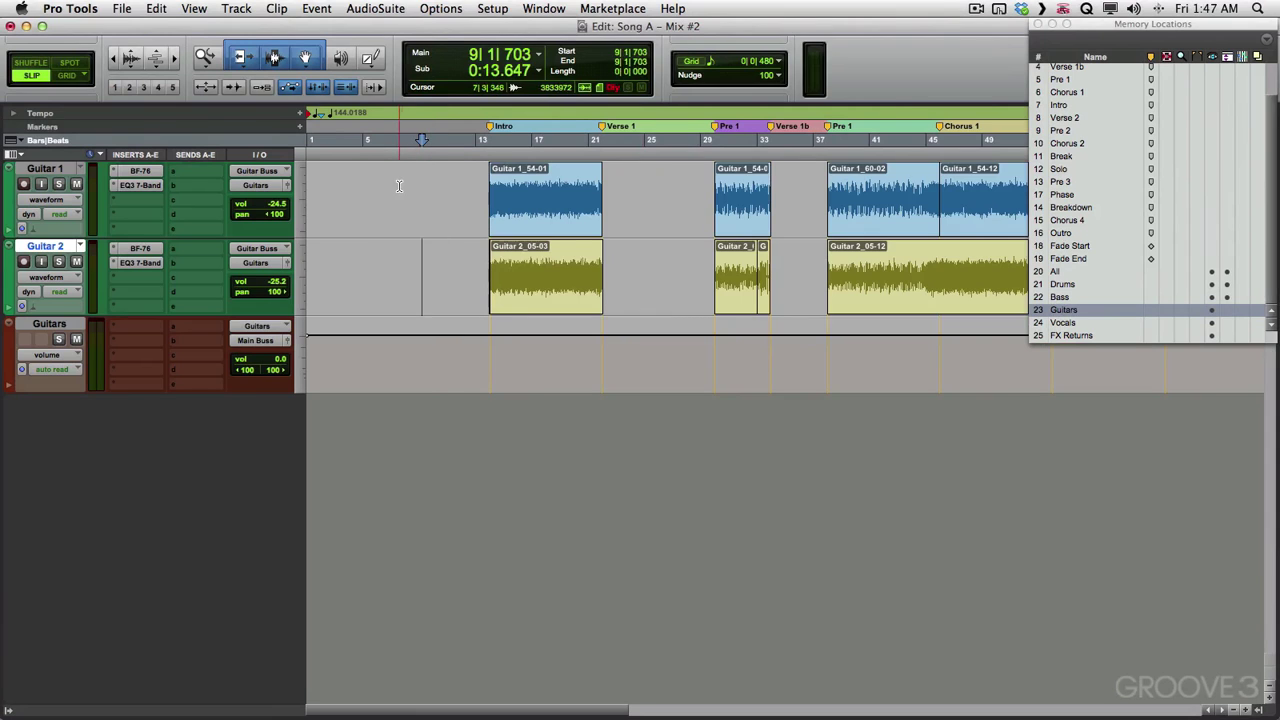
Set the three guitar tracks to Large and store track heights in the Guitars location.
{"action": "left_click_drag", "start_coordinate": [400, 191], "coordinate": [434, 370]}
{"action": "left_click", "coordinate": [308, 222]}
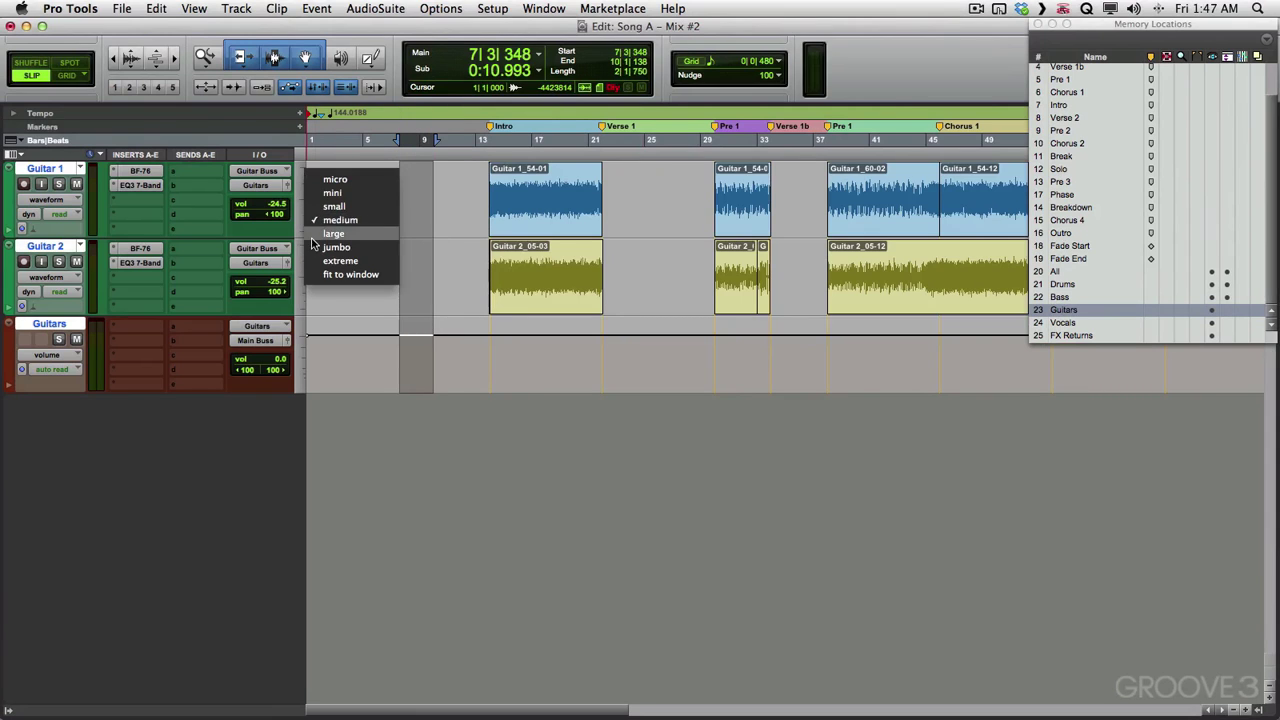
{"action": "left_click", "coordinate": [400, 238]}
{"action": "left_click", "coordinate": [415, 216]}
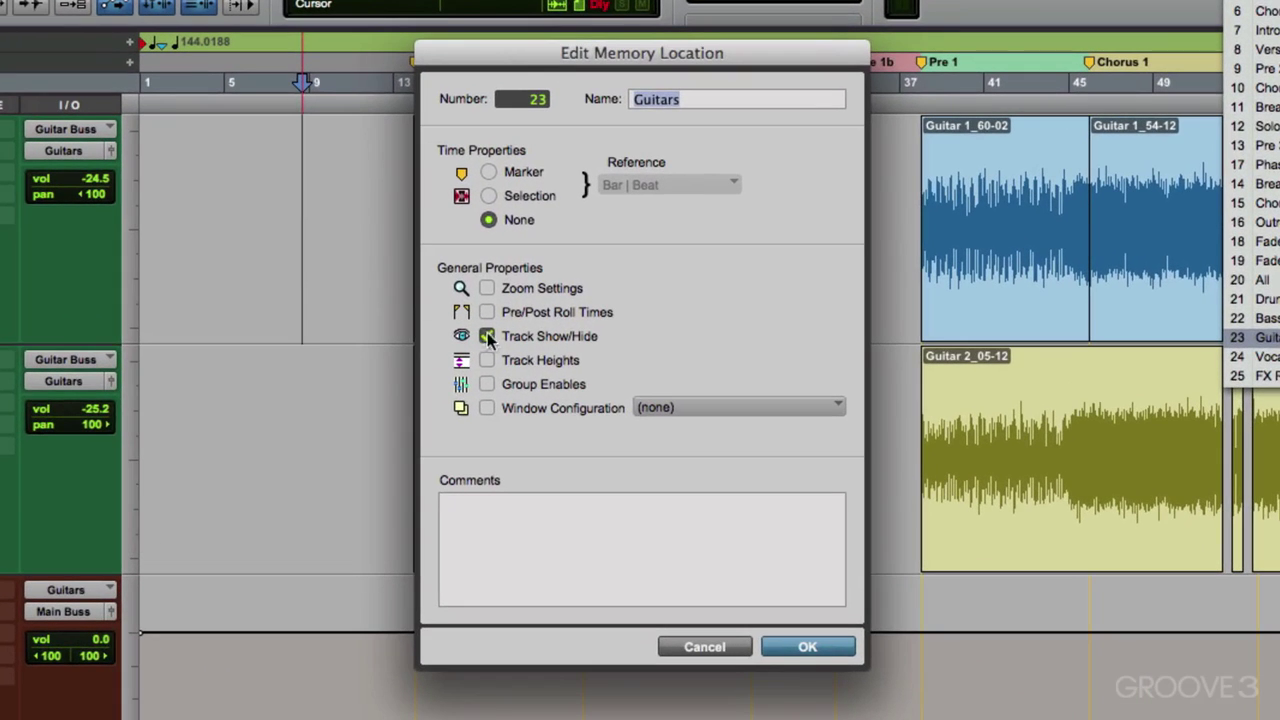
{"action": "left_click", "coordinate": [484, 360]}
{"action": "left_click", "coordinate": [780, 648]}
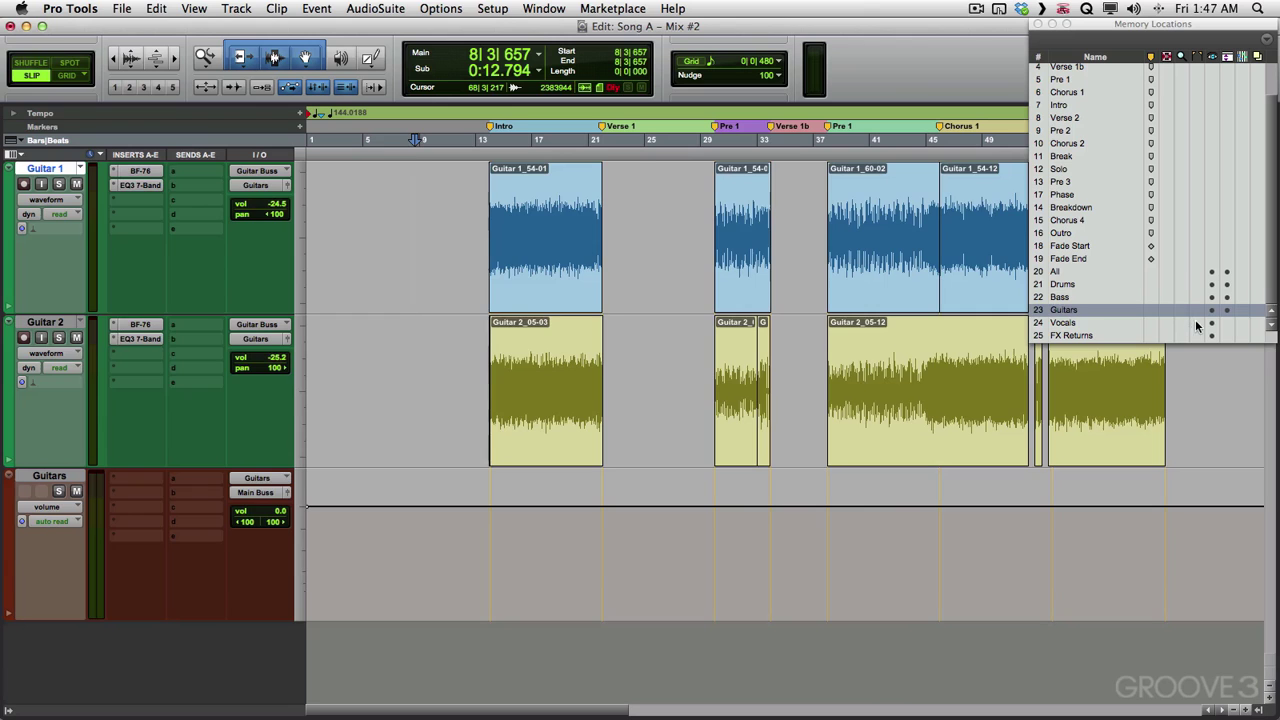
Recall Vocals, make Ld Vox taller, and save the new height to the Vocals location.
{"action": "left_click", "coordinate": [1195, 323]}
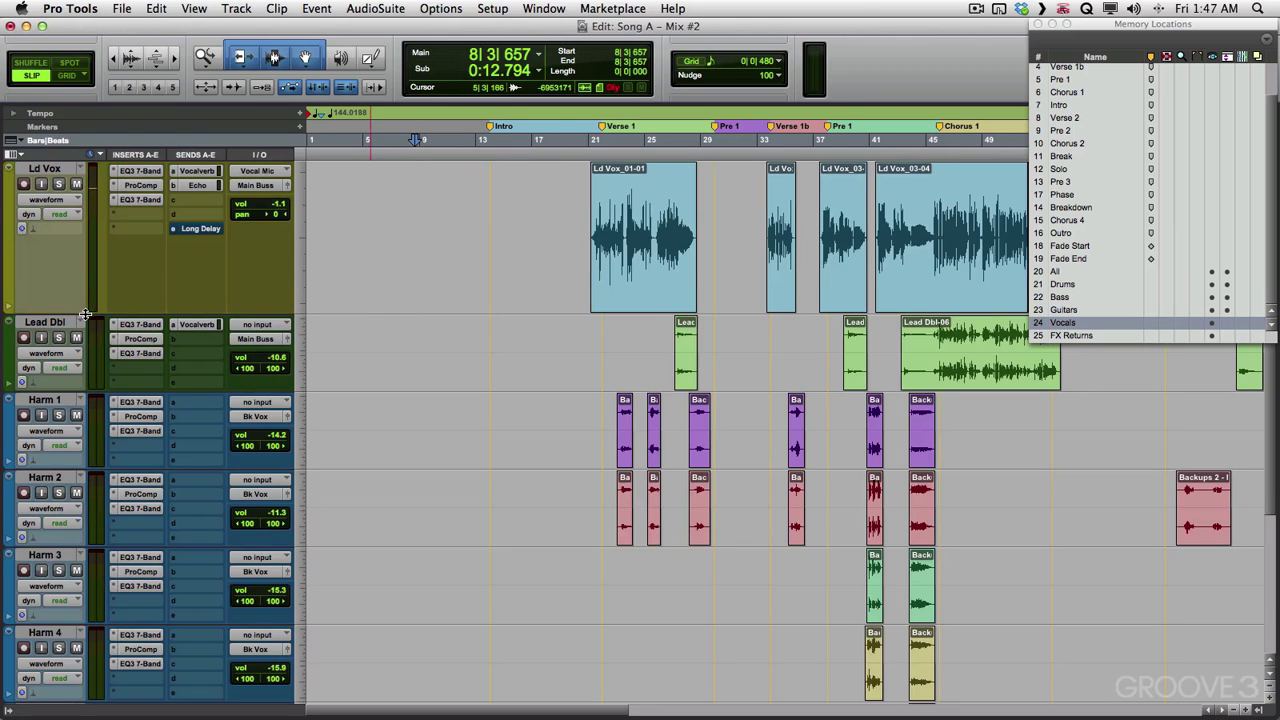
{"action": "left_click_drag", "start_coordinate": [84, 314], "coordinate": [100, 450]}
{"action": "double_click", "coordinate": [1066, 324]}
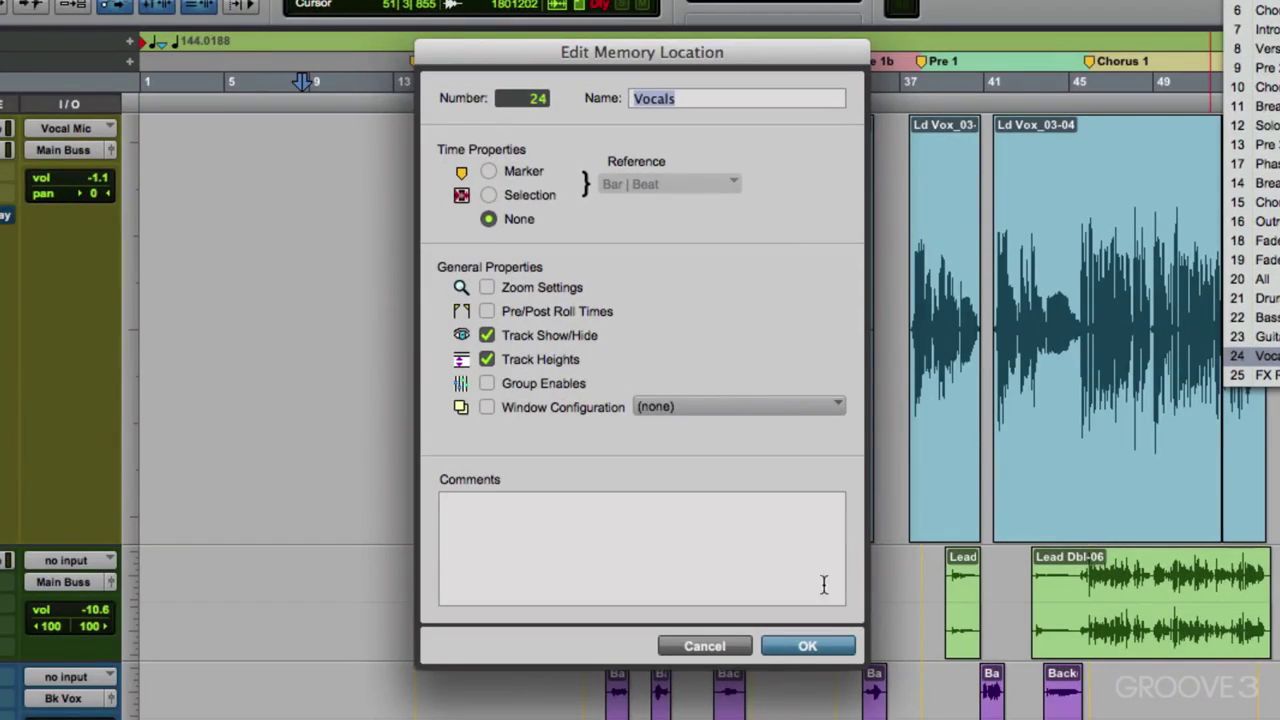
{"action": "left_click", "coordinate": [806, 647]}
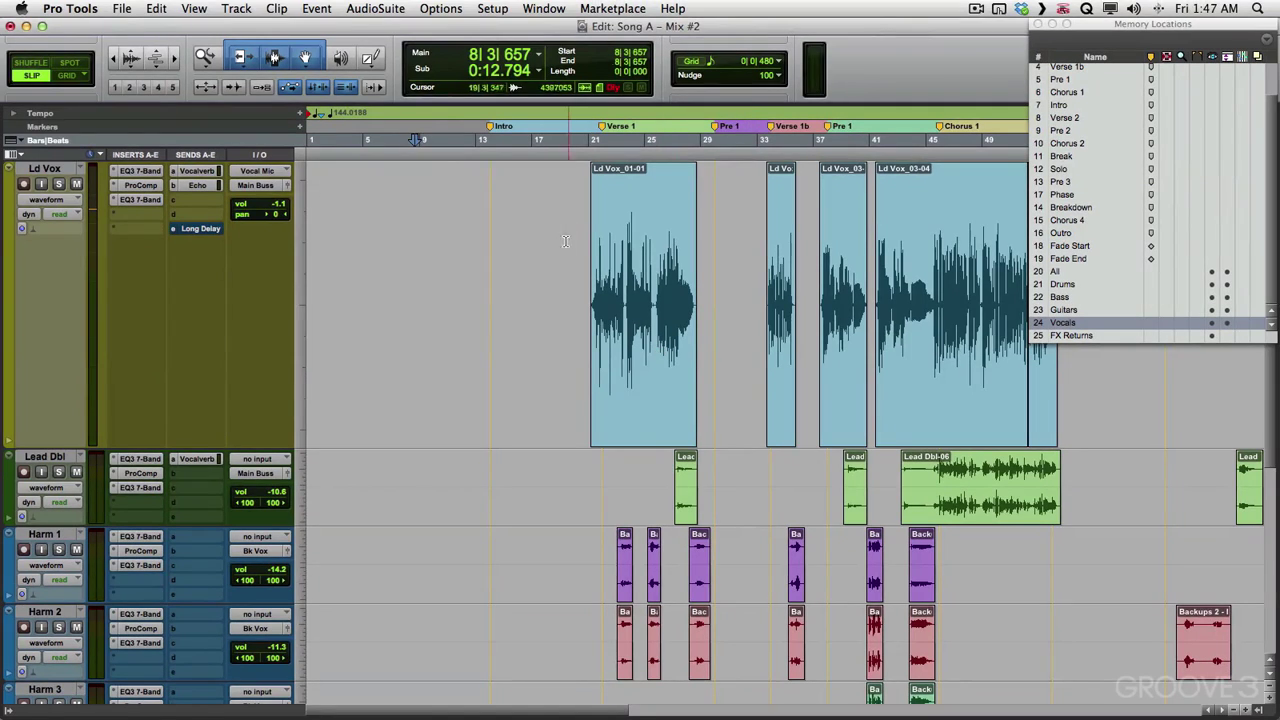
{"action": "left_click", "coordinate": [565, 241]}
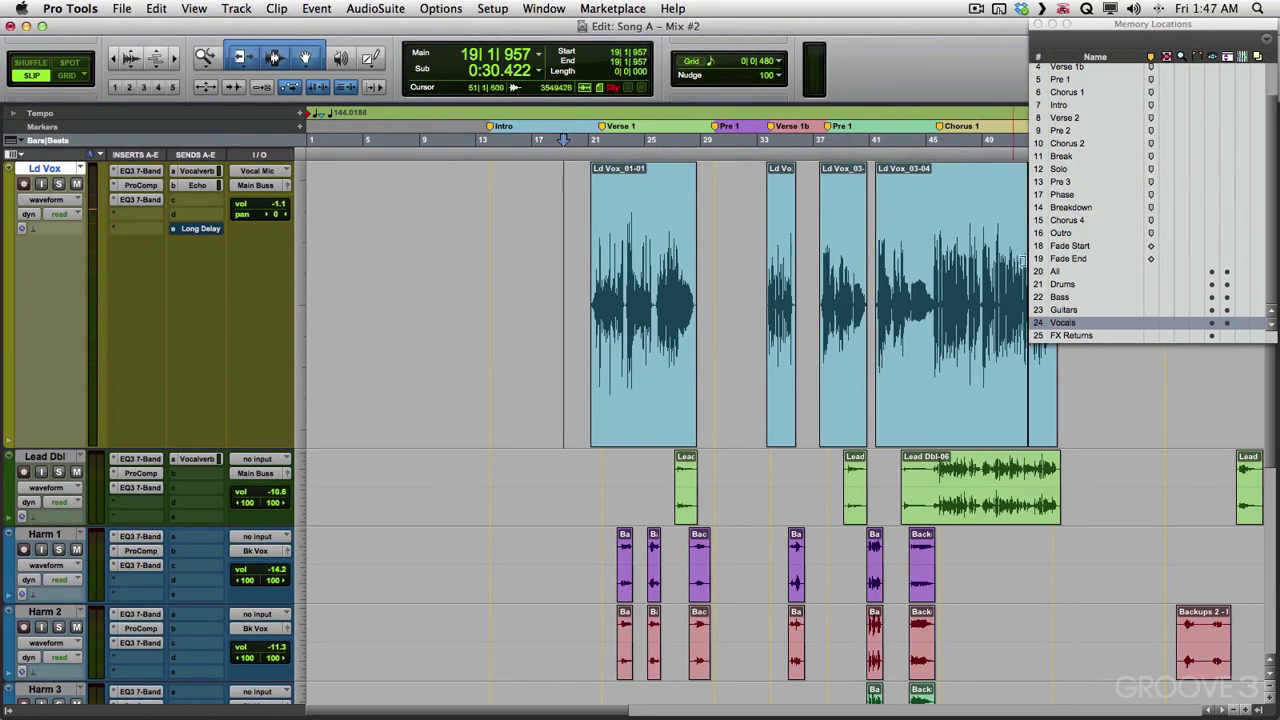
Recall All, Drums, Bass, Guitars, Vocals and Drums in turn to check each view.
{"action": "left_click", "coordinate": [1060, 272]}
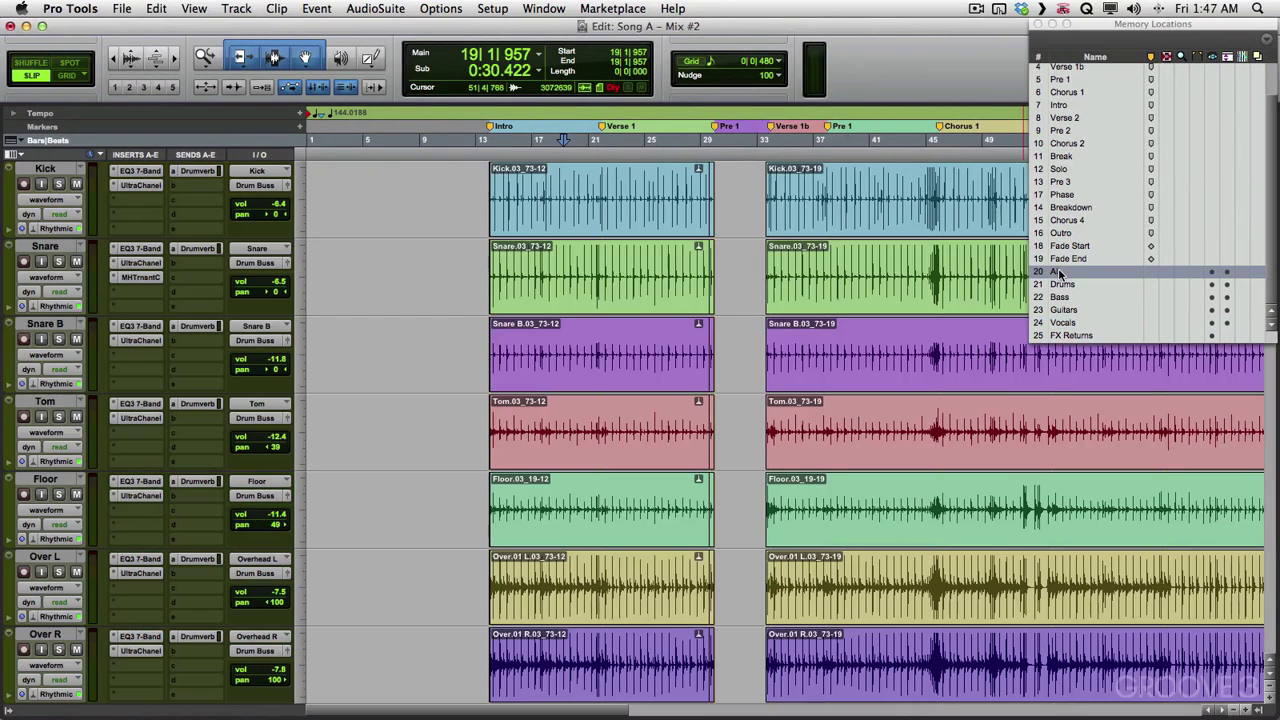
{"action": "left_click", "coordinate": [1062, 285]}
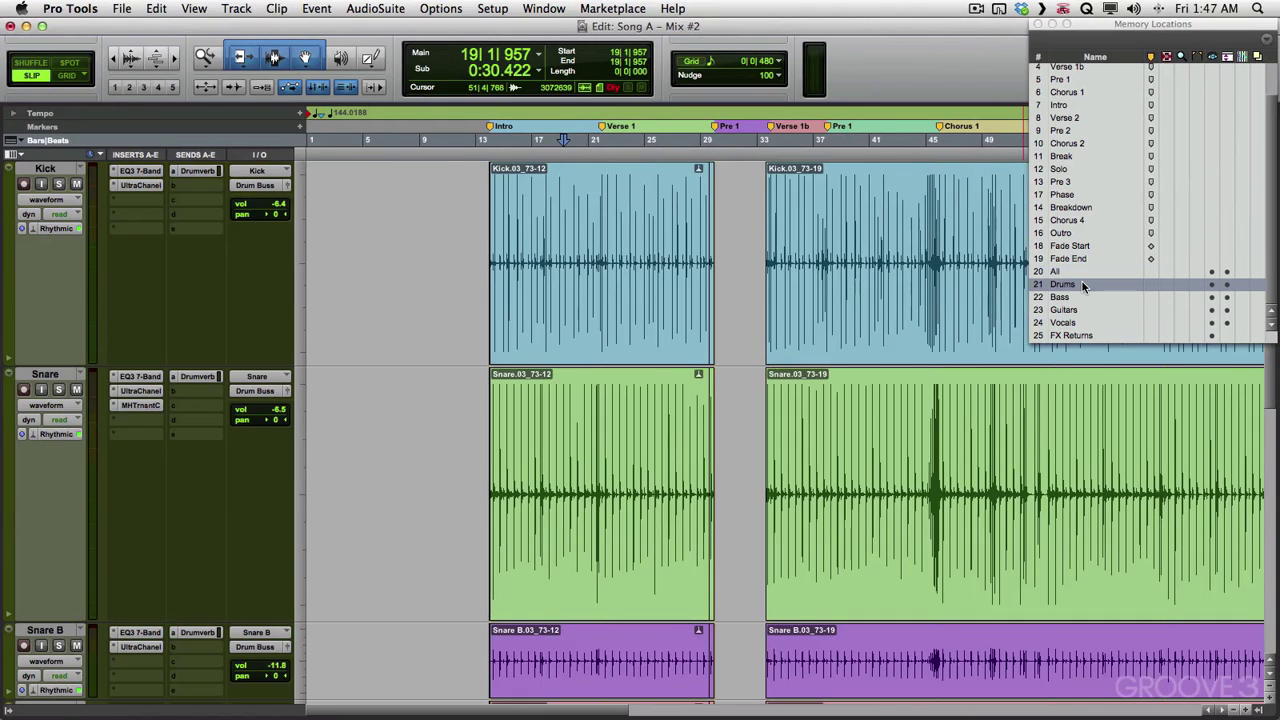
{"action": "left_click", "coordinate": [1087, 296]}
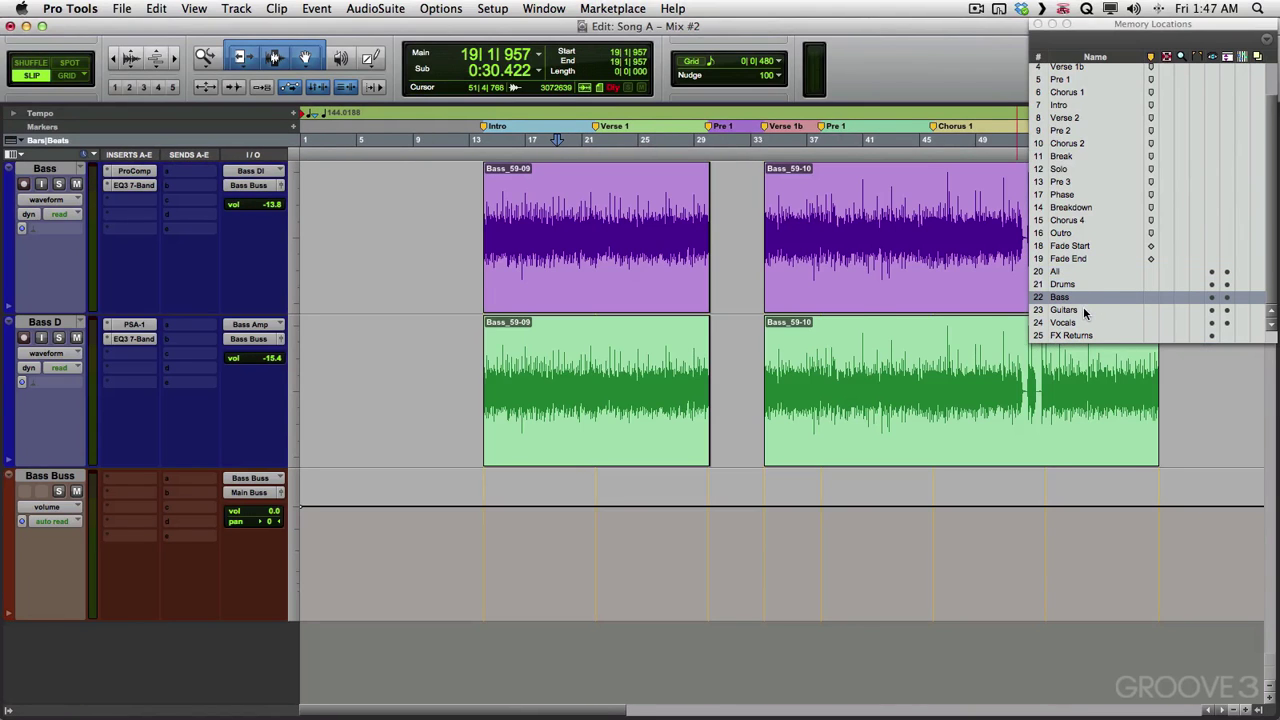
{"action": "left_click", "coordinate": [1083, 308]}
{"action": "left_click", "coordinate": [1094, 323]}
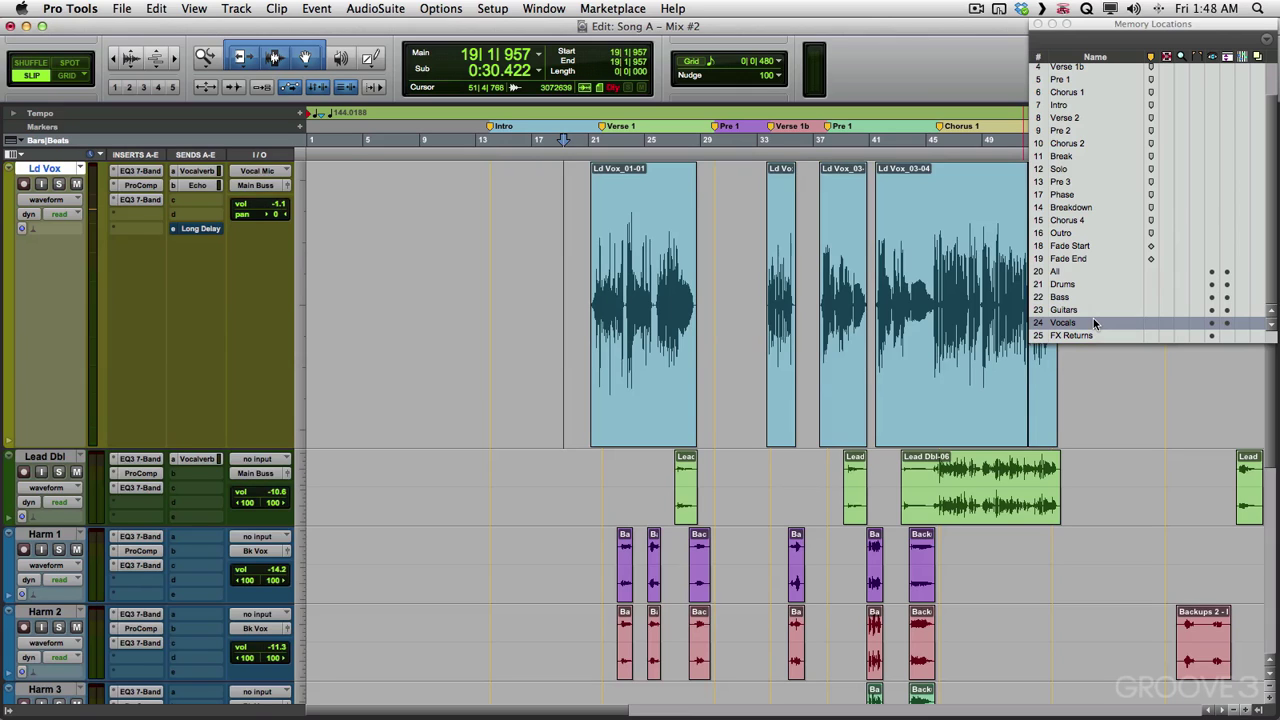
{"action": "left_click", "coordinate": [1084, 284]}
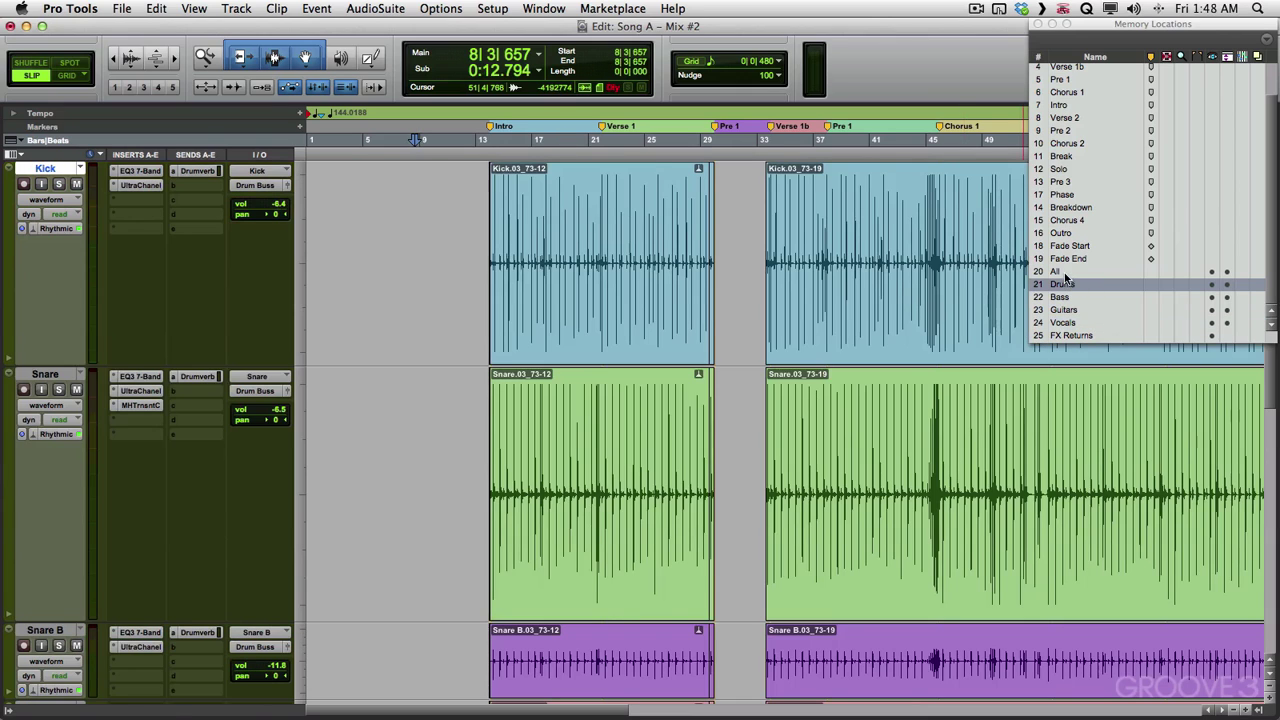
Recall All, test a bars 16–26 selection across the grouped drums, then show the track and group lists.
{"action": "left_click", "coordinate": [1065, 272]}
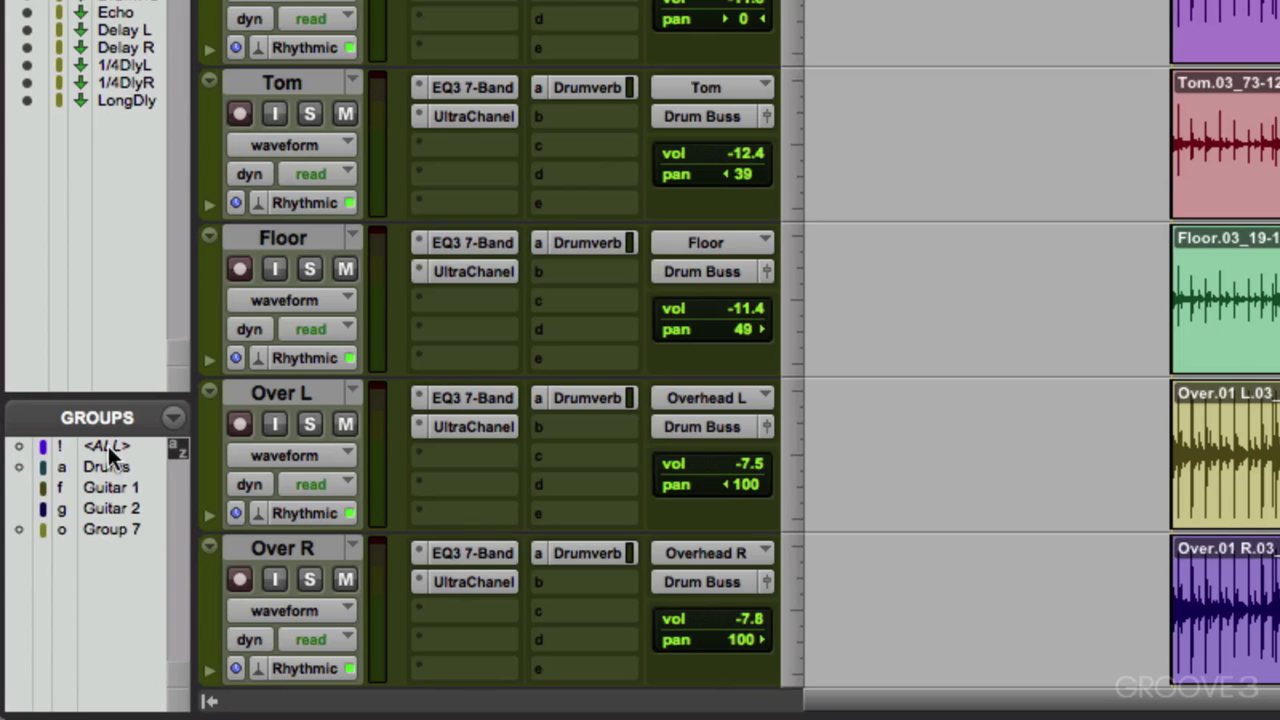
{"action": "left_click", "coordinate": [108, 462]}
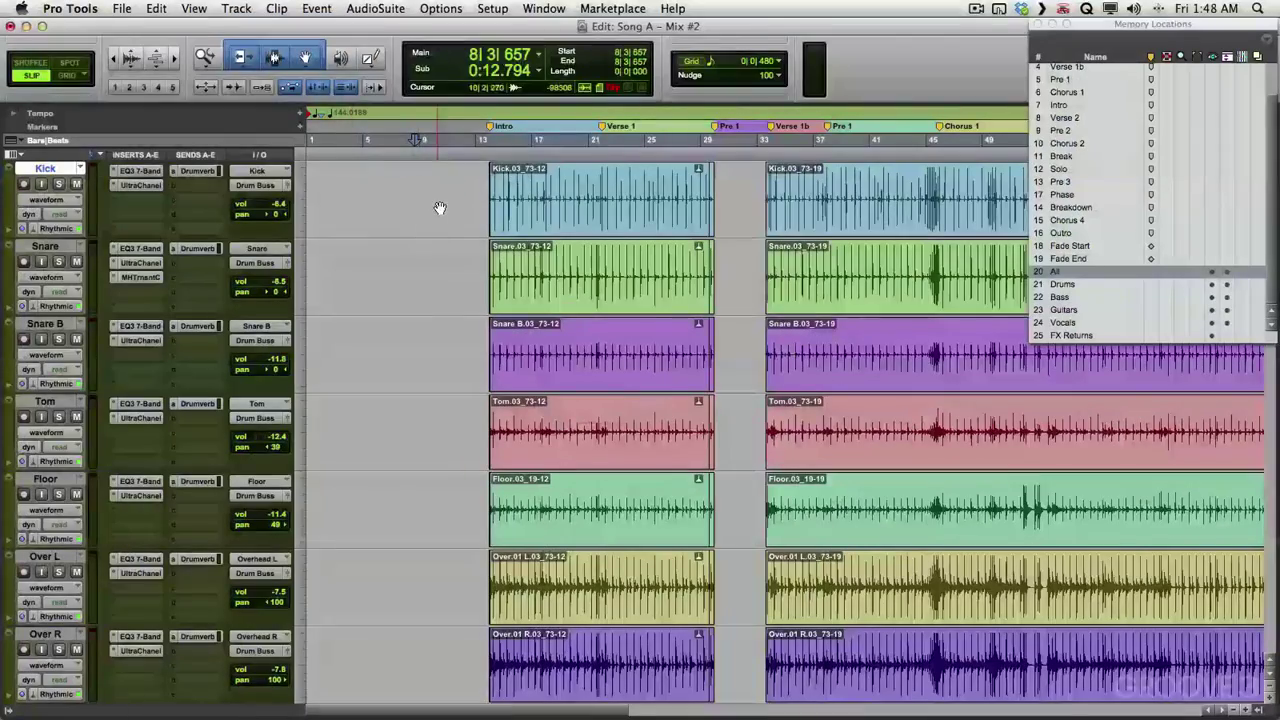
{"action": "left_click", "coordinate": [441, 207]}
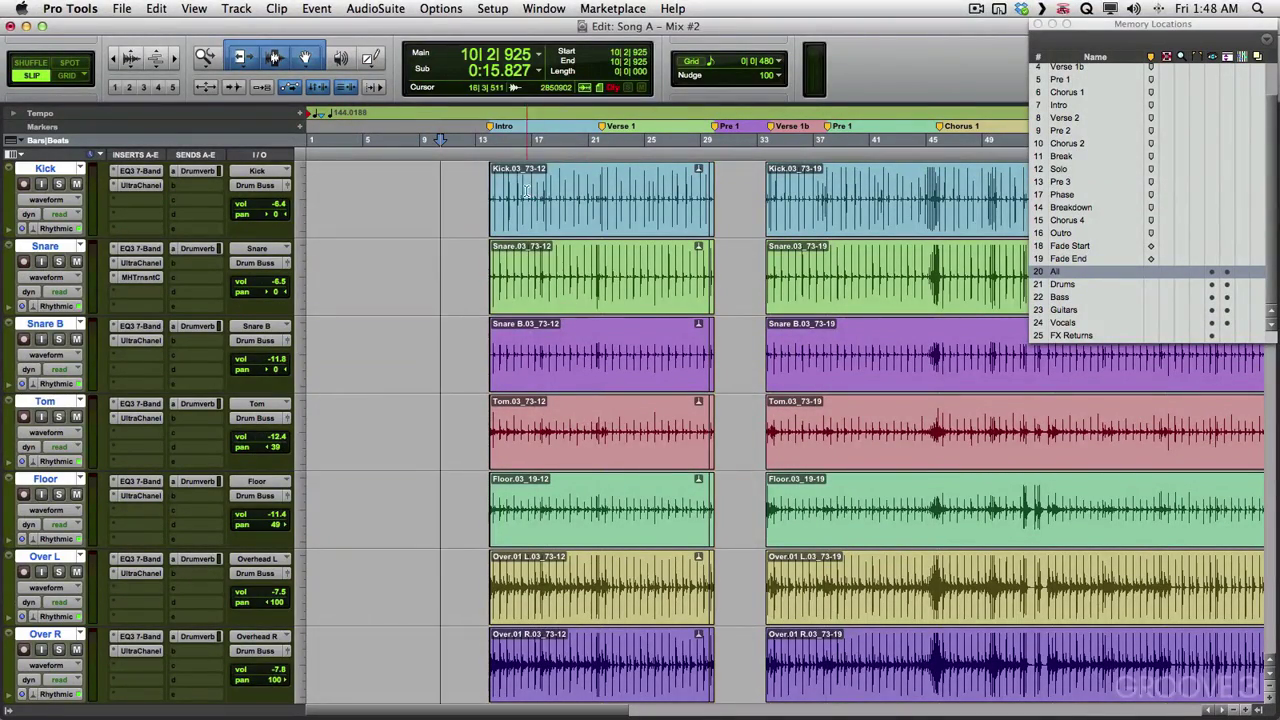
{"action": "left_click_drag", "start_coordinate": [525, 192], "coordinate": [670, 212]}
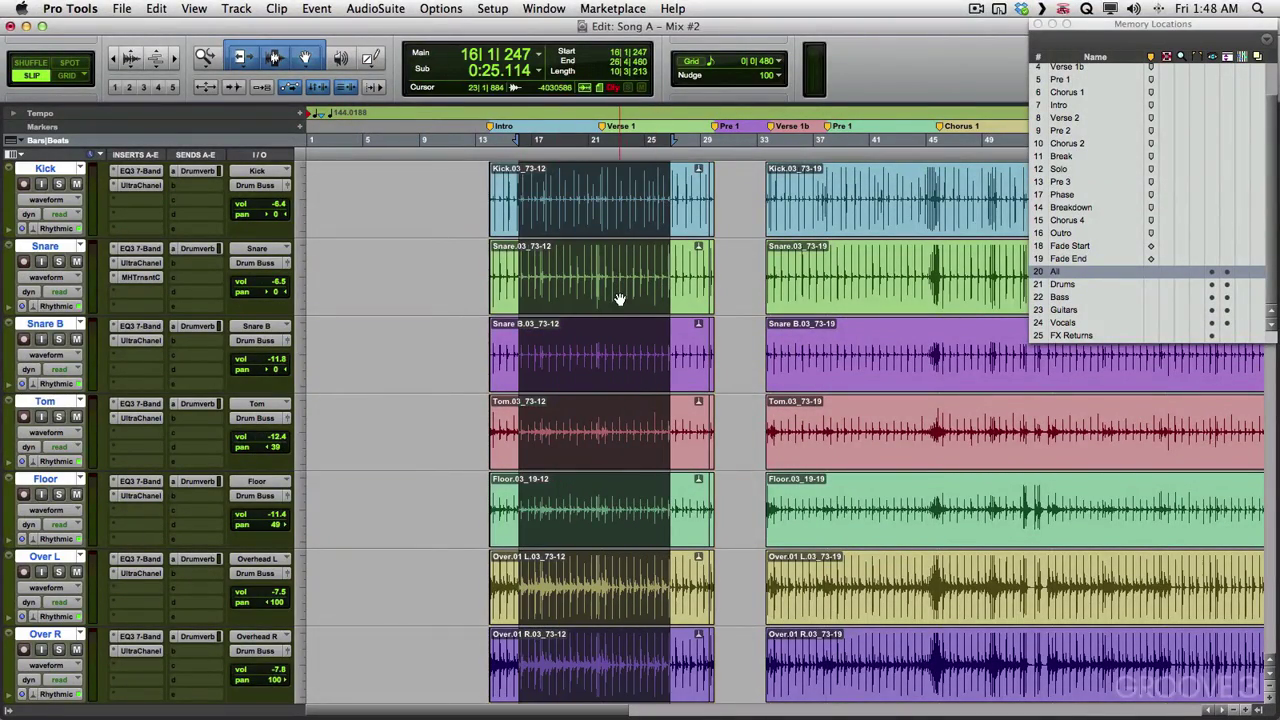
{"action": "left_click", "coordinate": [467, 187]}
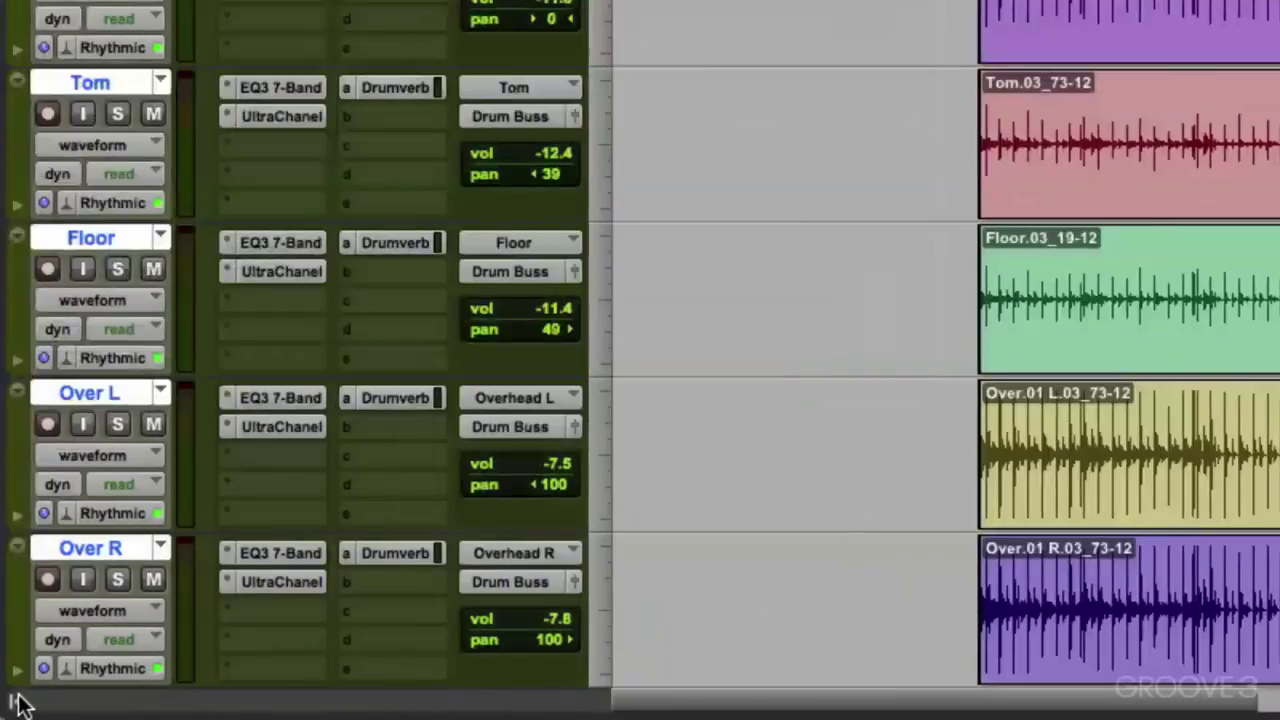
{"action": "left_click", "coordinate": [8, 710]}
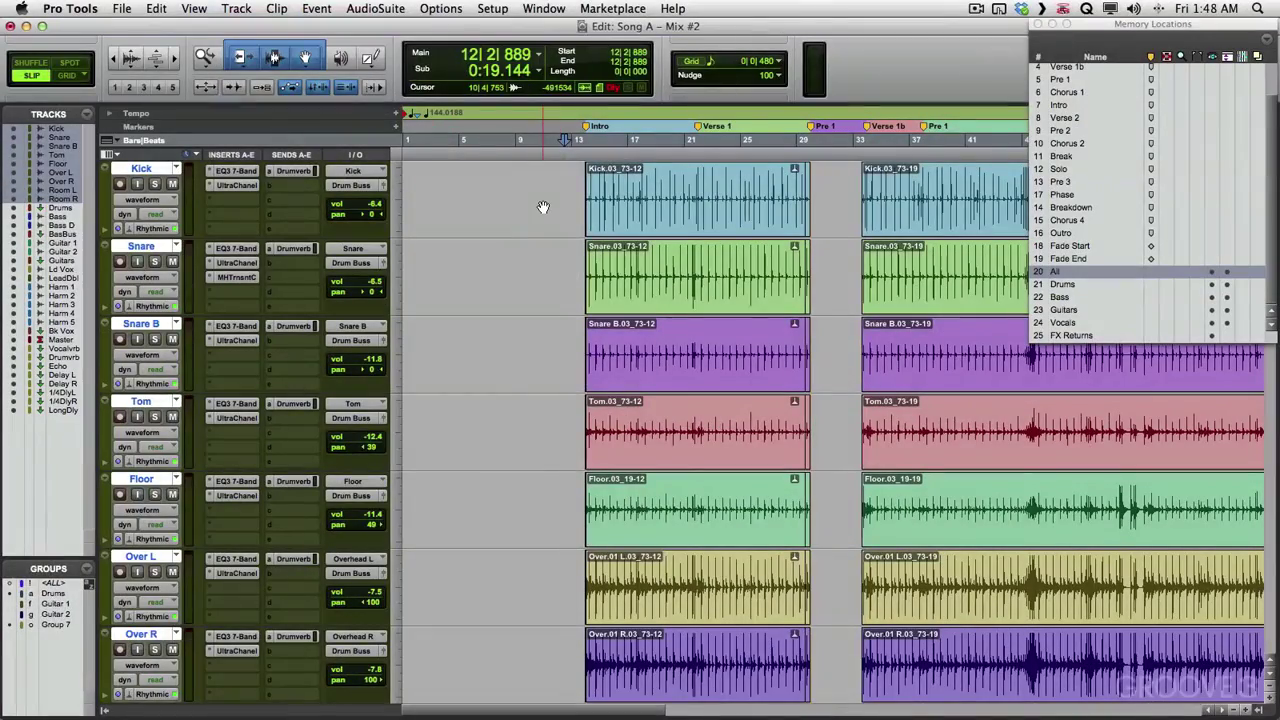
Create location 30 'None' with no time position, track show/hide or heights.
{"action": "key", "text": "KP_Enter"}
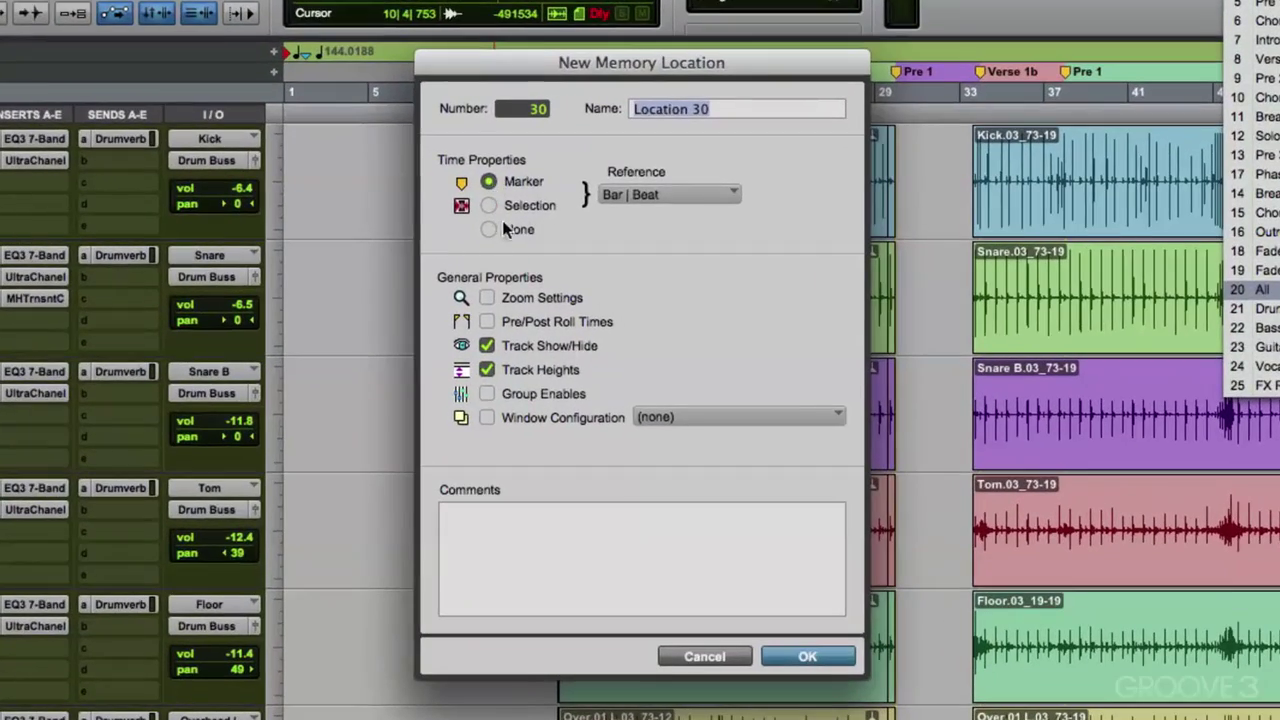
{"action": "left_click", "coordinate": [488, 230]}
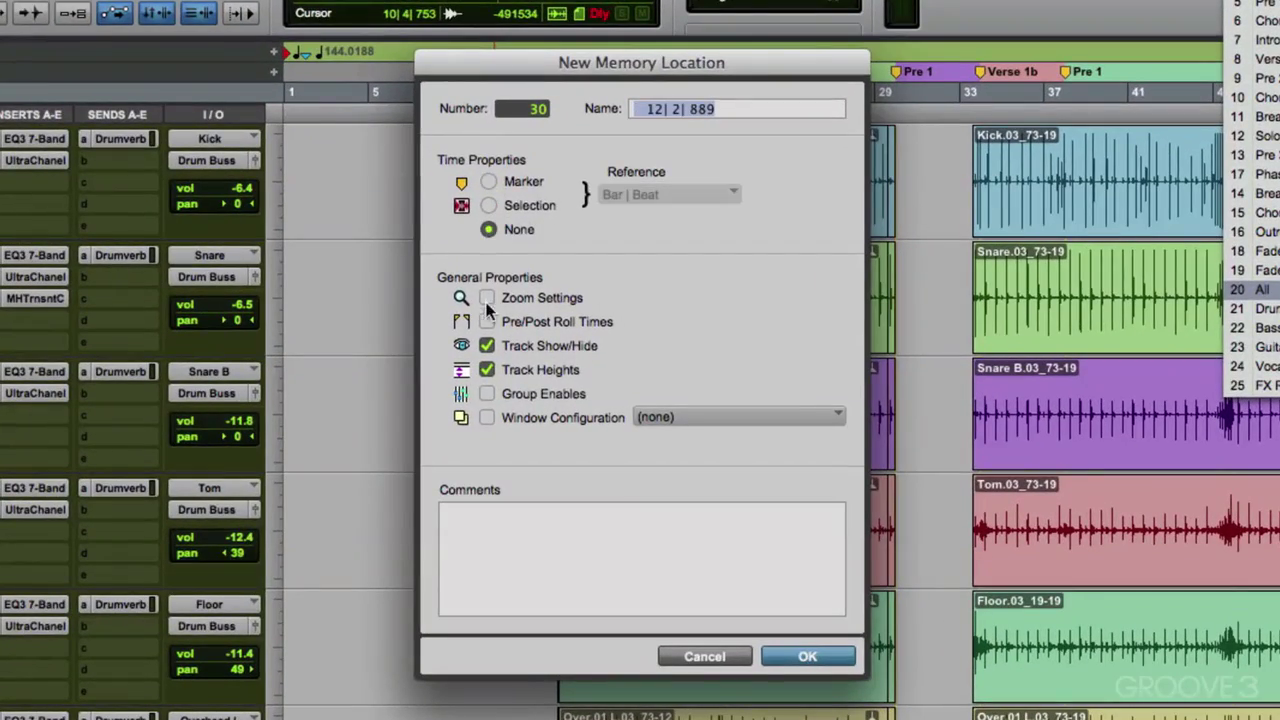
{"action": "left_click", "coordinate": [486, 346]}
{"action": "left_click", "coordinate": [486, 370]}
{"action": "type", "text": "No"}
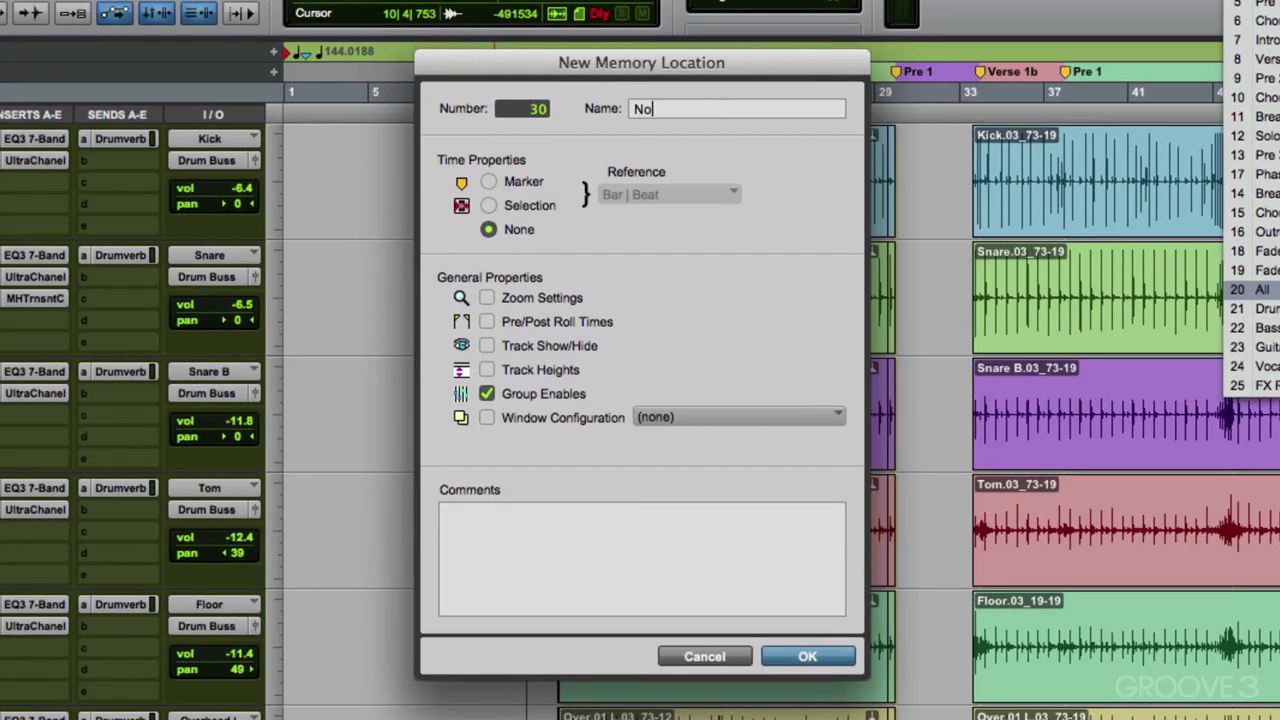
{"action": "type", "text": "ne"}
{"action": "key", "text": "Return"}
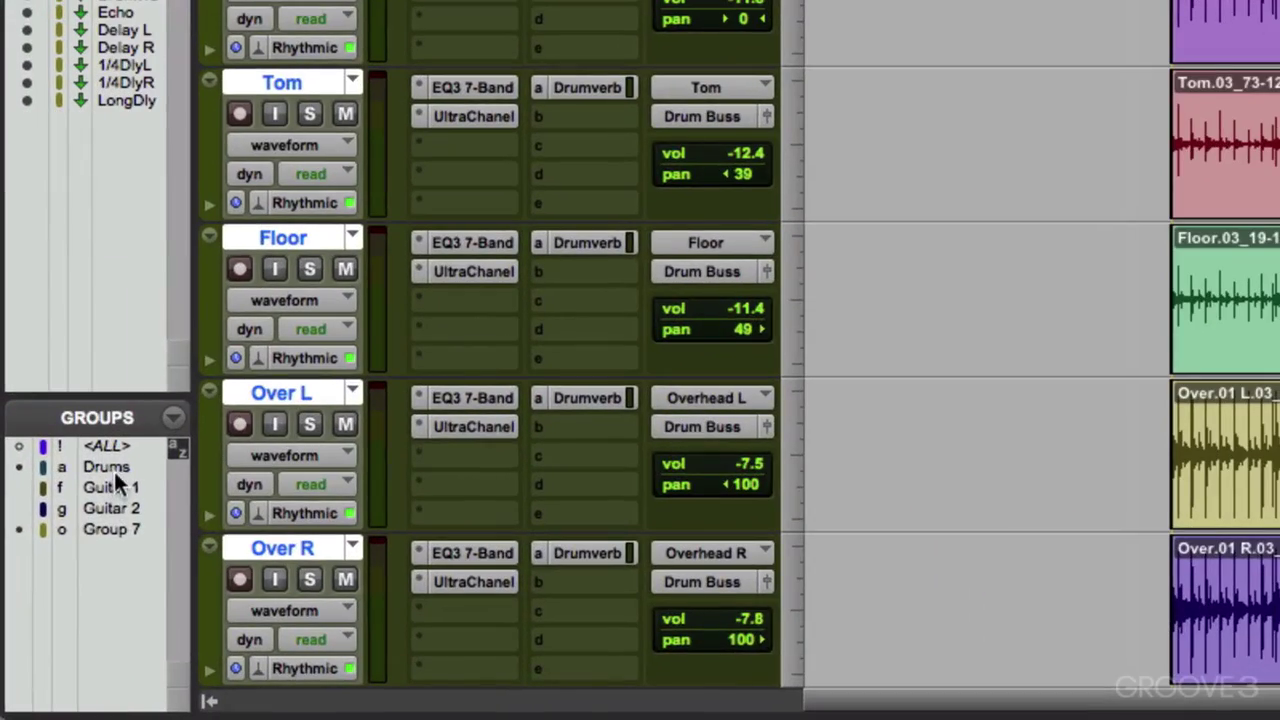
Enable the Drums group and save it as location 31 'Drums Group'.
{"action": "left_click", "coordinate": [115, 467]}
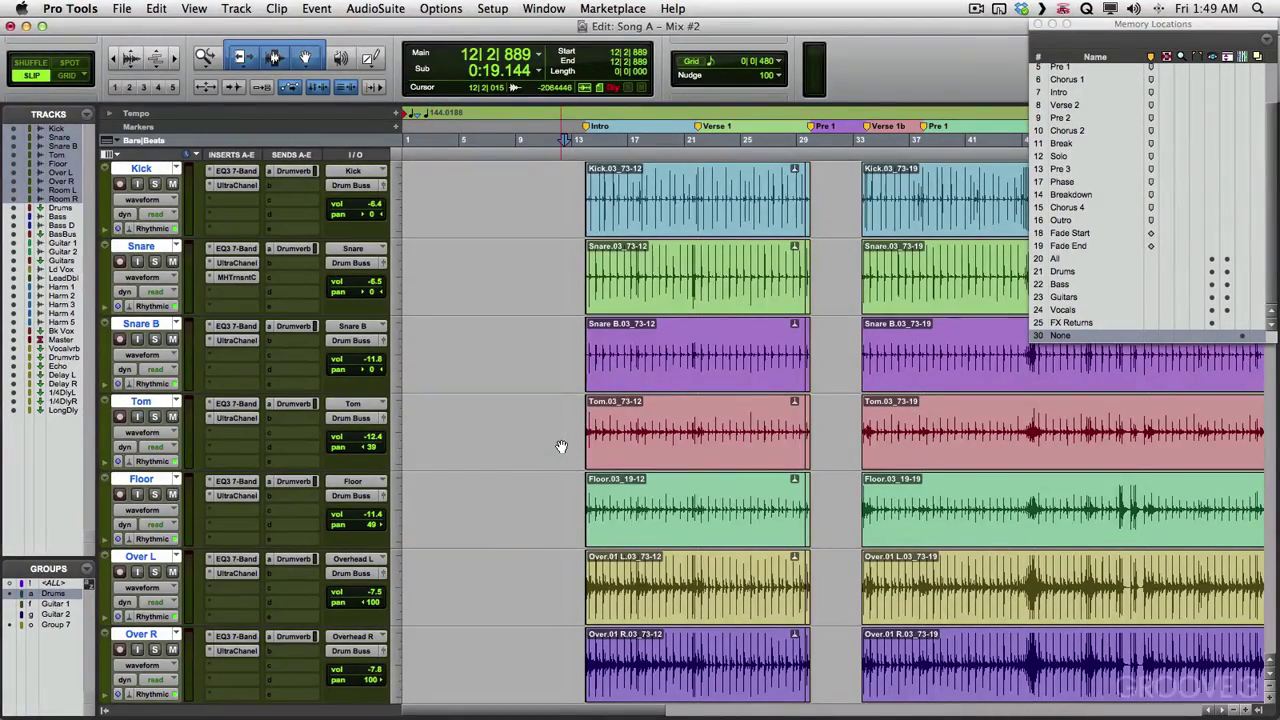
{"action": "key", "text": "KP_Enter"}
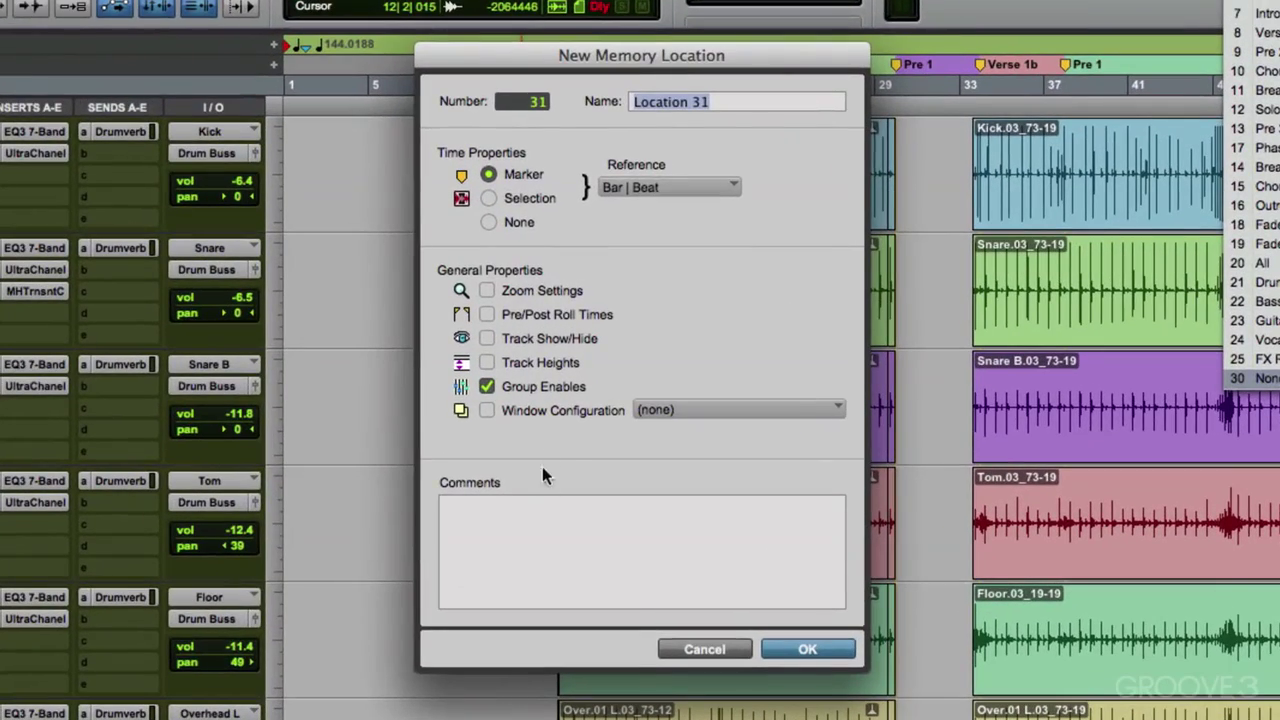
{"action": "type", "text": "Drums Group"}
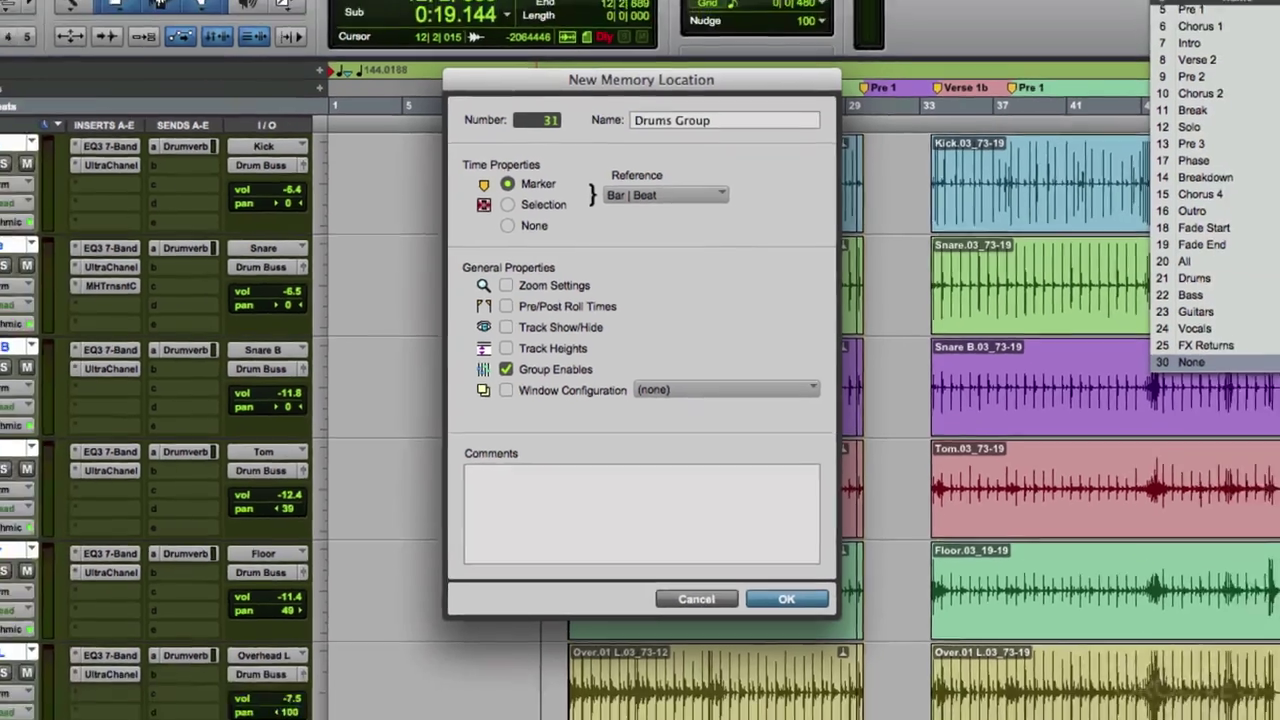
{"action": "key", "text": "Return"}
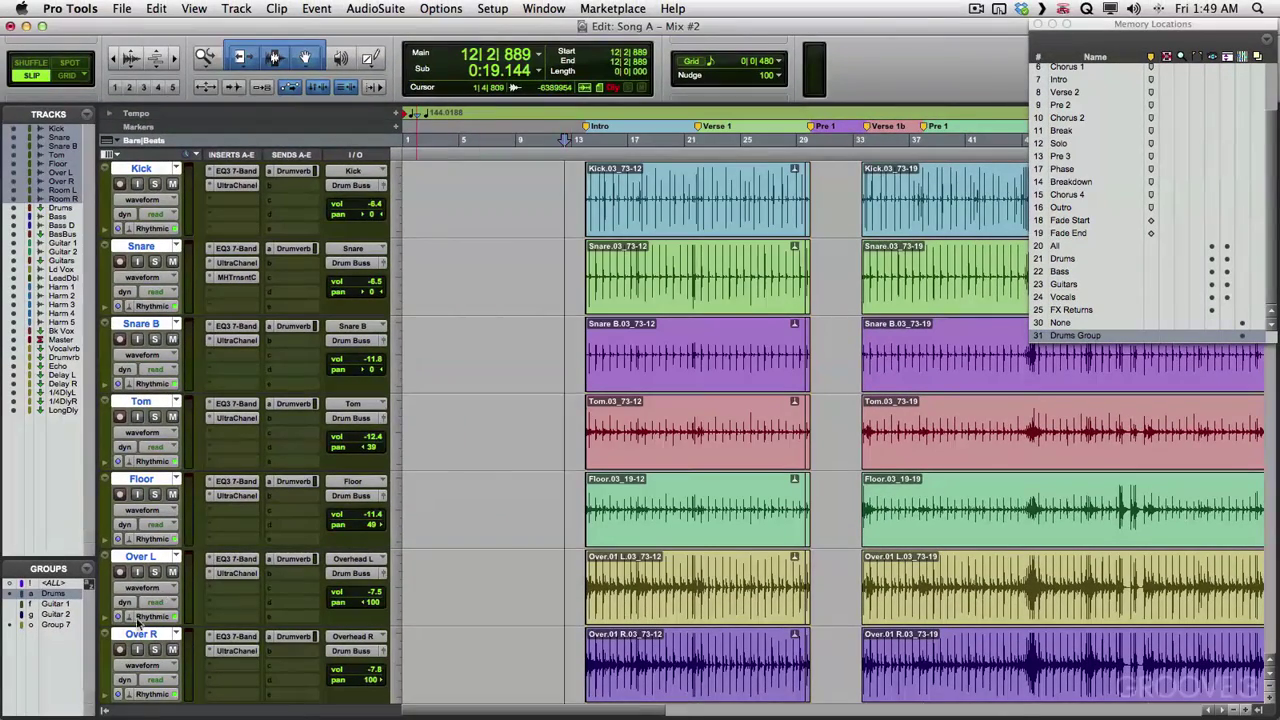
Hide the lists and test selections on Kick, Snare, Snare B and across the drum tracks.
{"action": "left_click", "coordinate": [108, 710]}
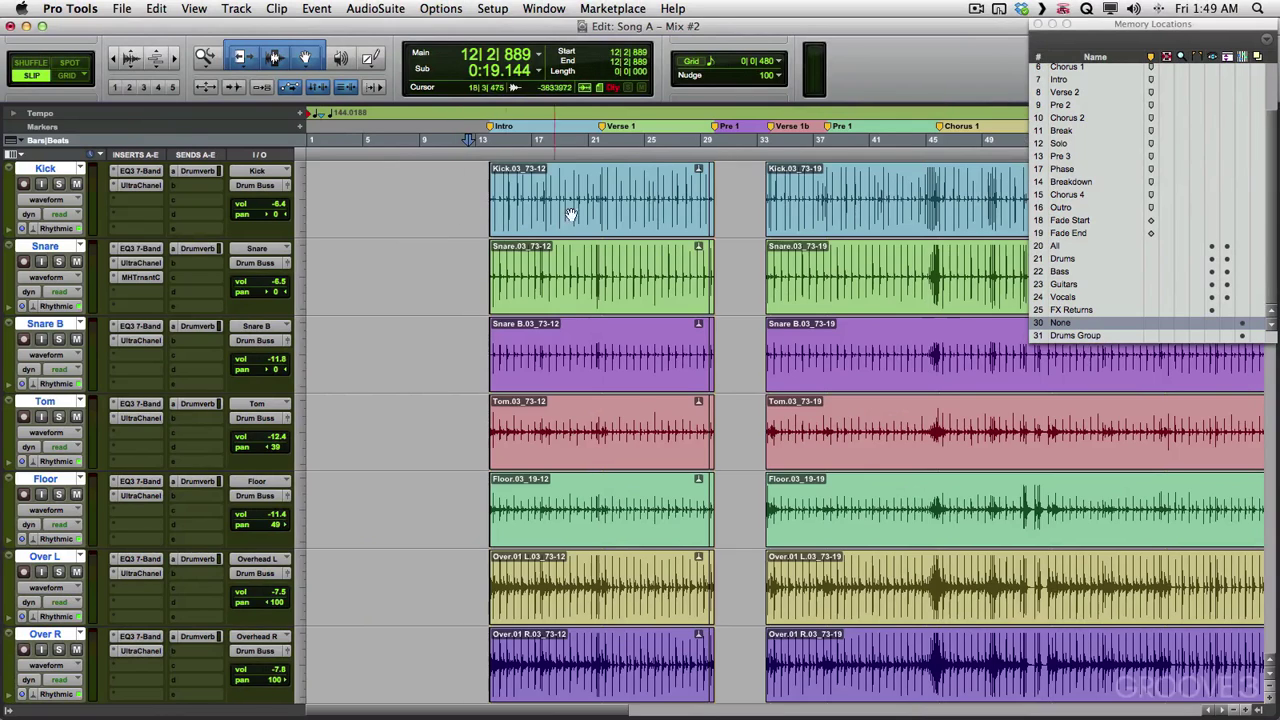
{"action": "left_click_drag", "start_coordinate": [543, 183], "coordinate": [647, 193]}
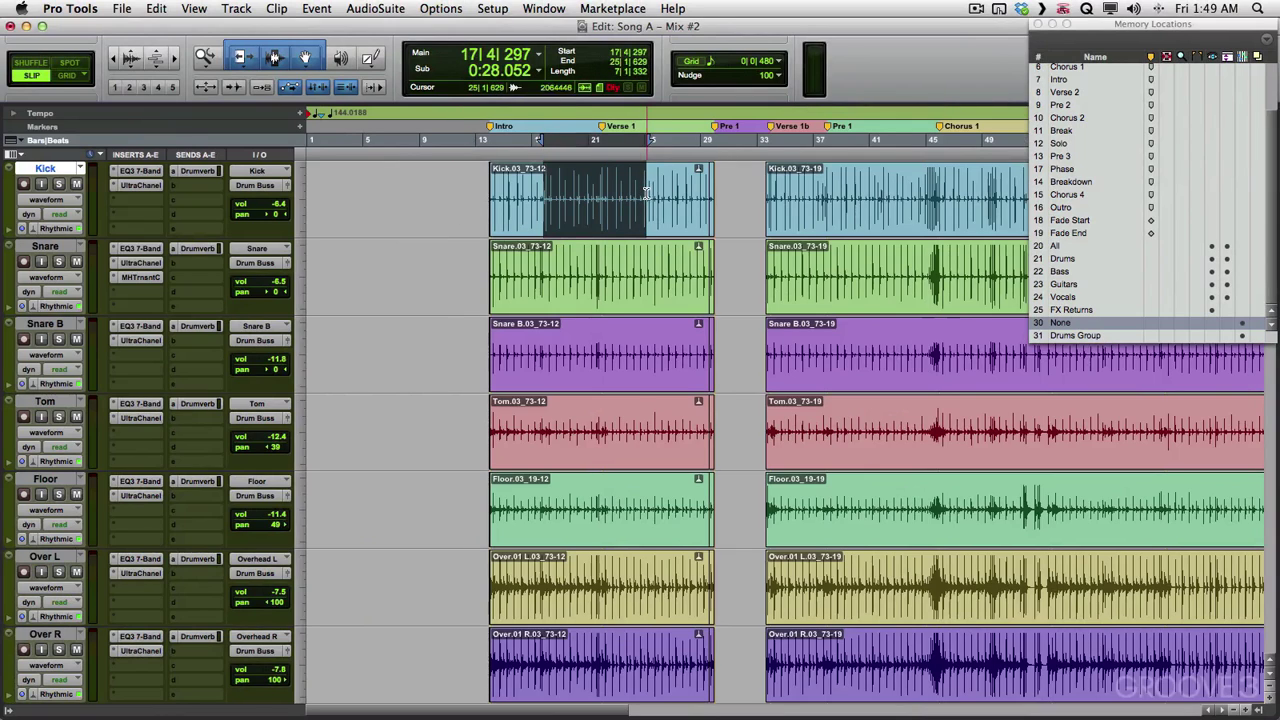
{"action": "left_click_drag", "start_coordinate": [548, 260], "coordinate": [623, 268]}
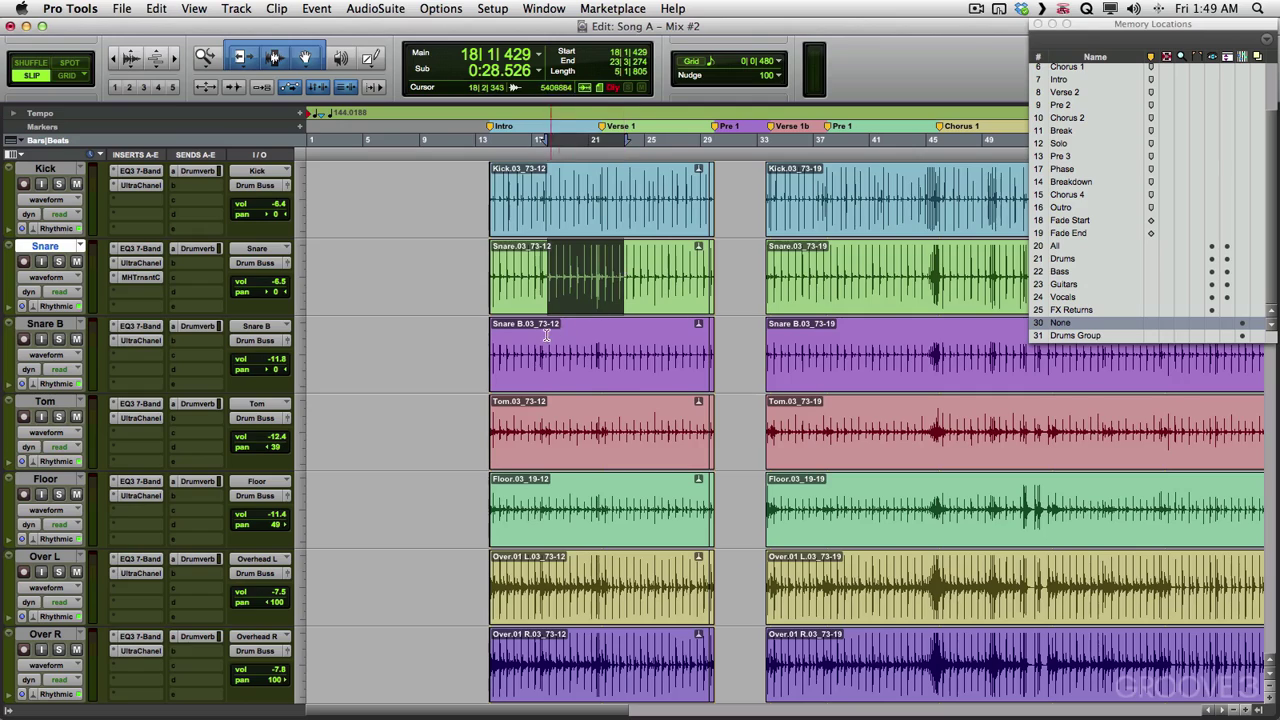
{"action": "left_click_drag", "start_coordinate": [544, 355], "coordinate": [642, 358]}
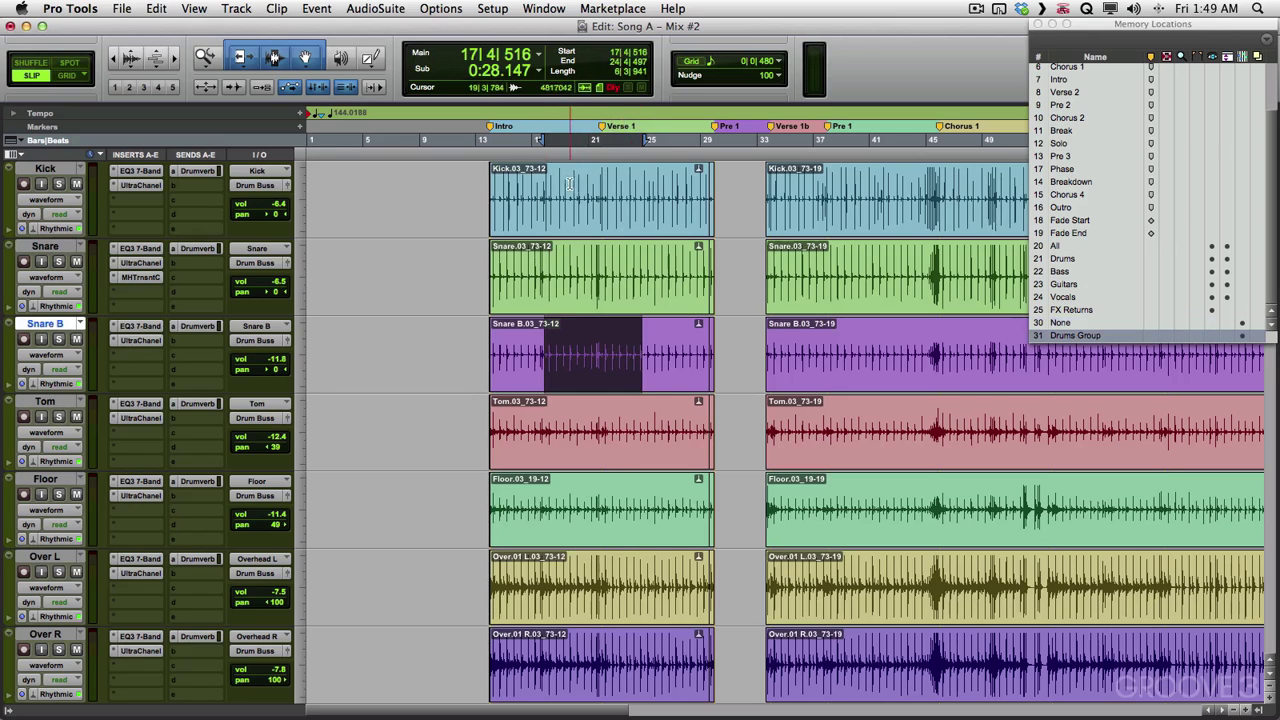
{"action": "left_click_drag", "start_coordinate": [571, 190], "coordinate": [621, 193]}
{"action": "left_click_drag", "start_coordinate": [521, 208], "coordinate": [641, 210]}
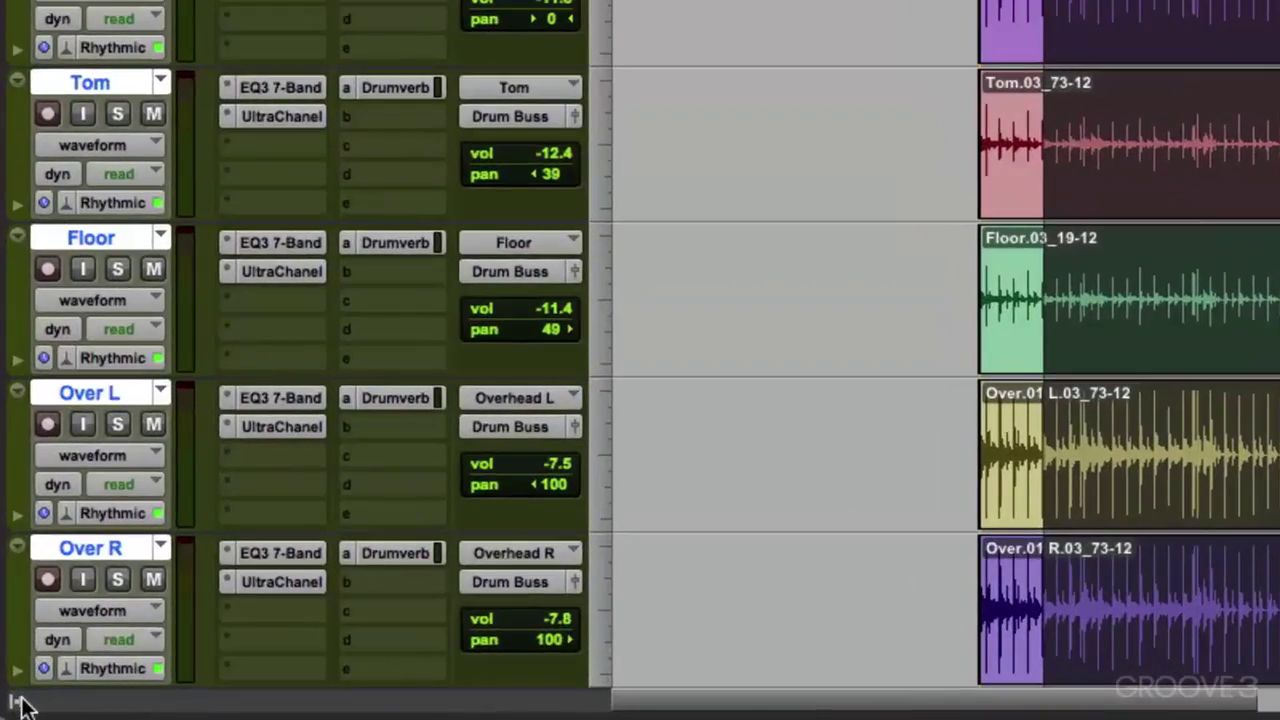
Disable the Drums group, recall location 31 Drums Group, and select across all grouped drums.
{"action": "left_click", "coordinate": [10, 710]}
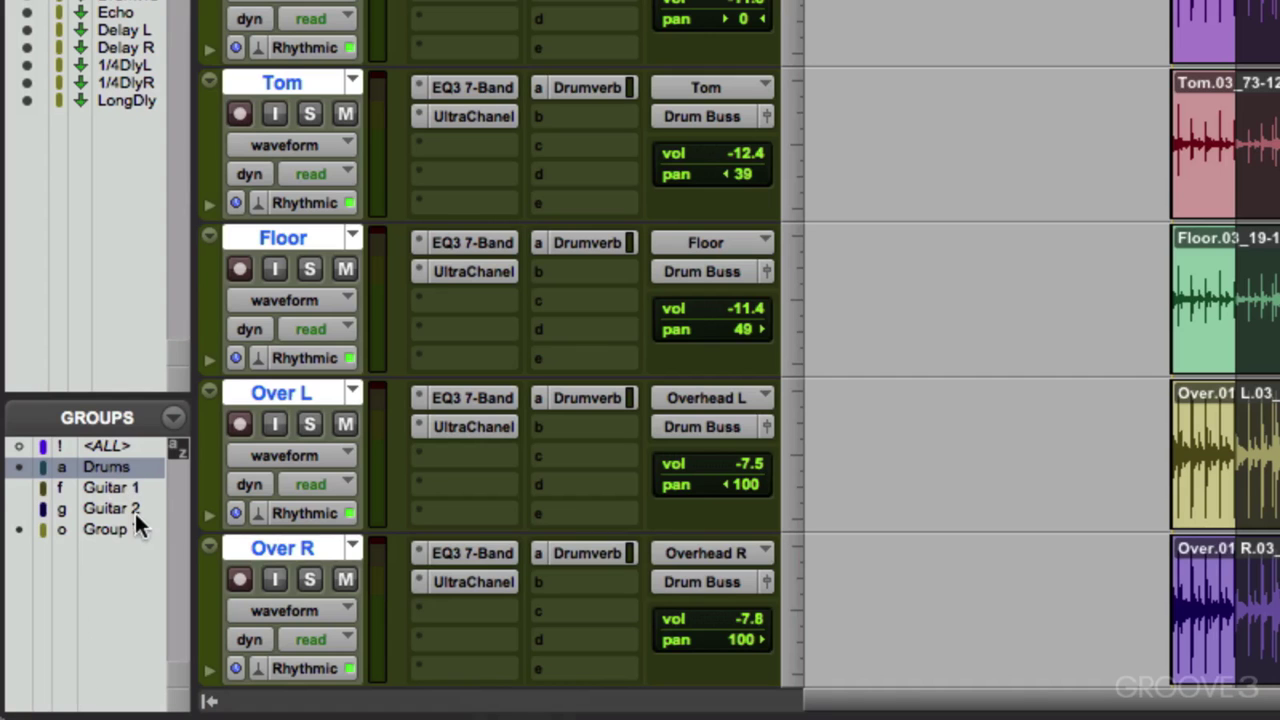
{"action": "left_click", "coordinate": [126, 469]}
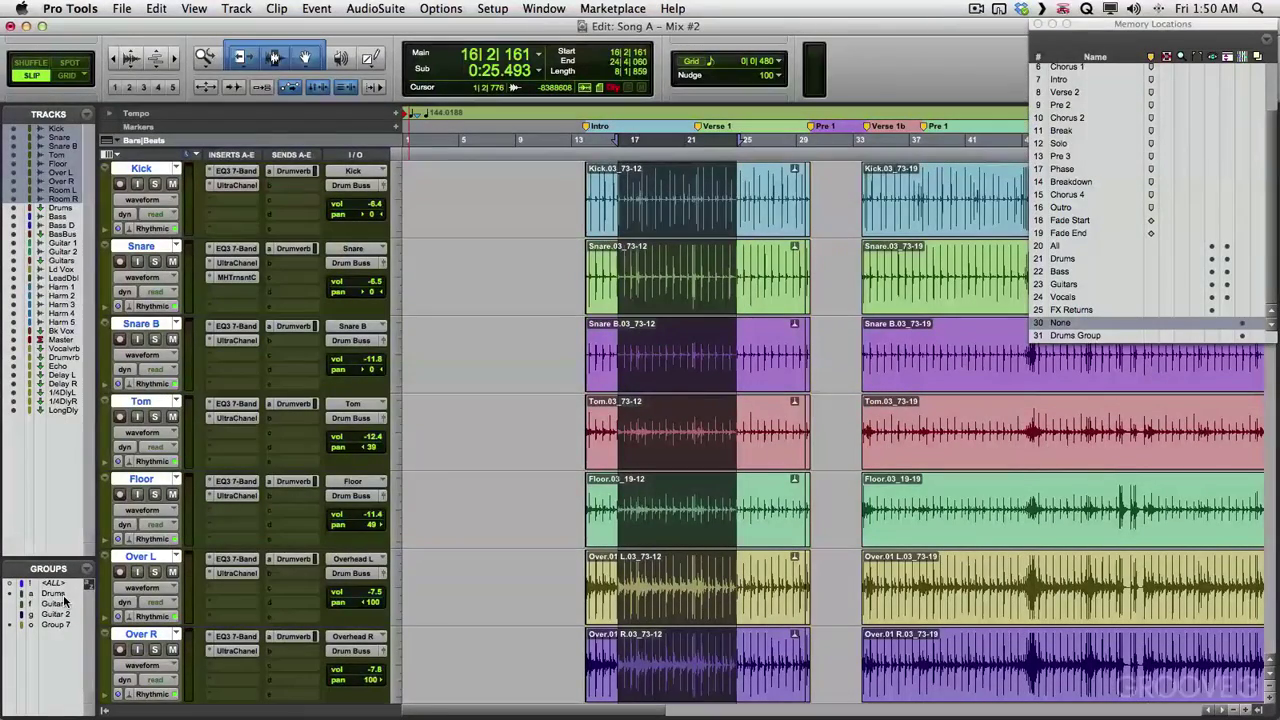
{"action": "key", "text": "KP_Decimal"}
{"action": "key", "text": "KP_3"}
{"action": "key", "text": "KP_1"}
{"action": "key", "text": "KP_Decimal"}
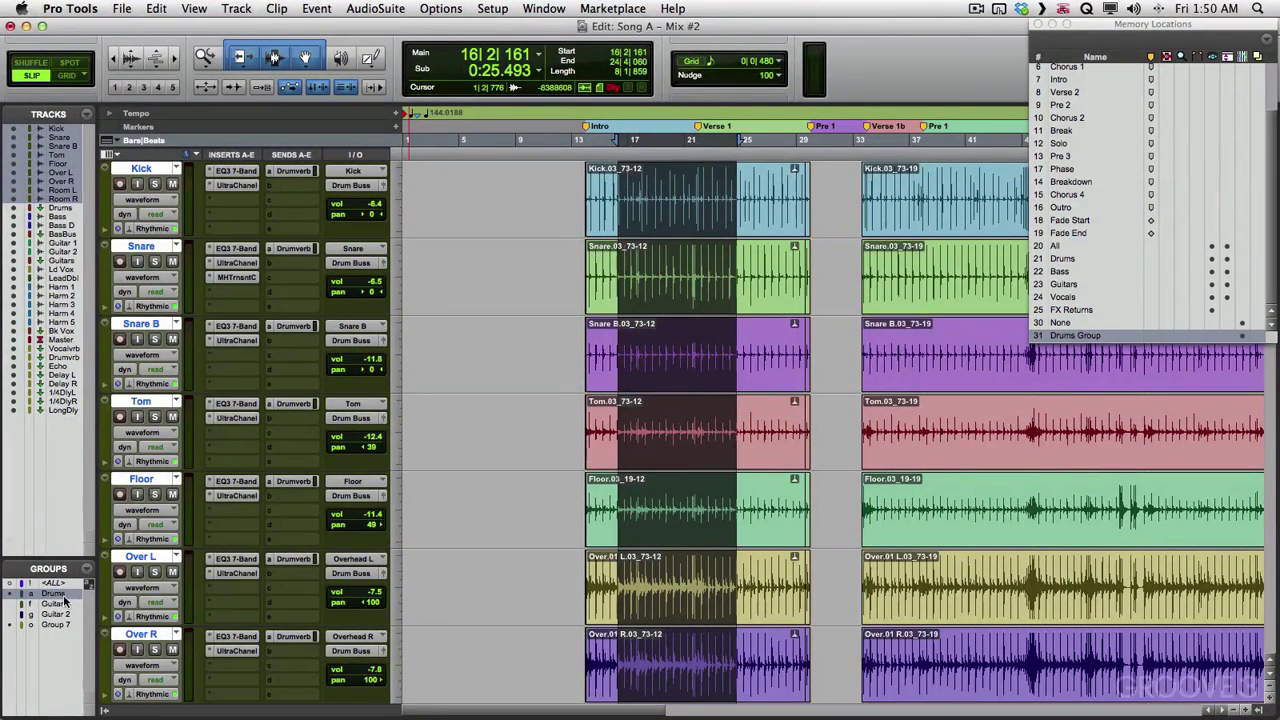
{"action": "left_click_drag", "start_coordinate": [632, 200], "coordinate": [742, 204]}
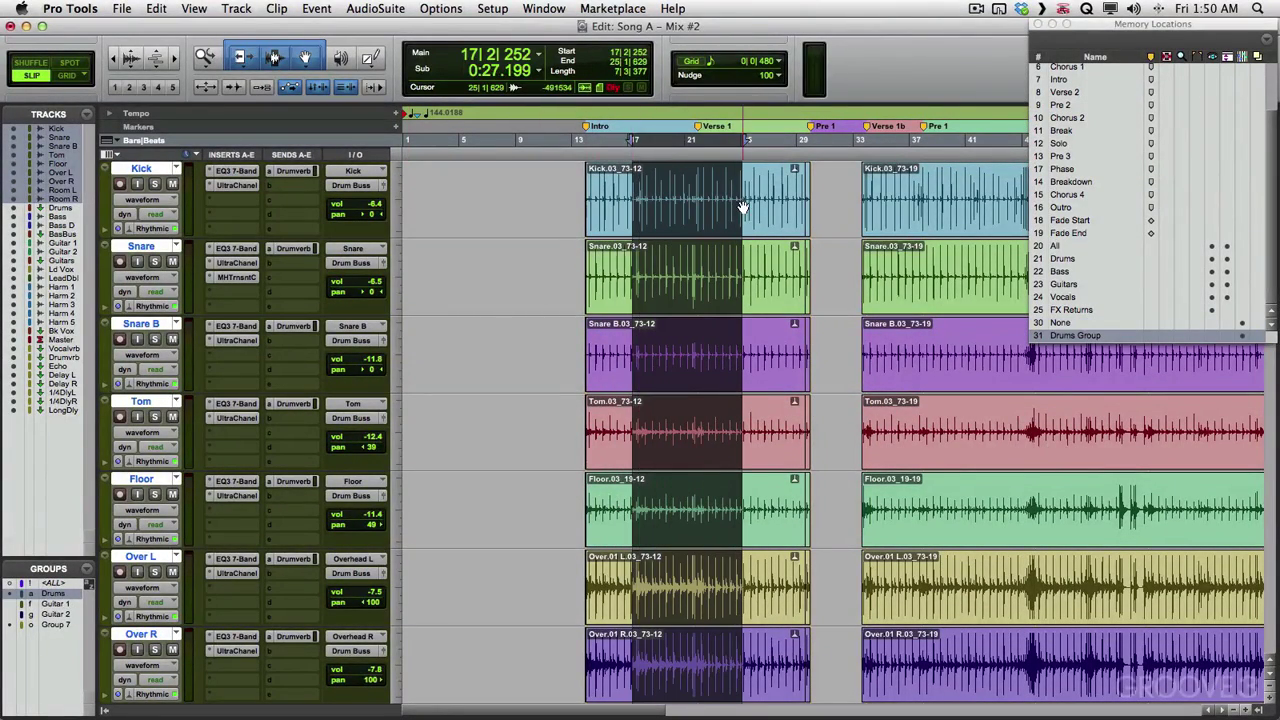
Recall location 30 None so a selection affects Kick only, then hide the lists.
{"action": "key", "text": "KP_Decimal"}
{"action": "key", "text": "KP_3"}
{"action": "key", "text": "KP_0"}
{"action": "key", "text": "KP_Decimal"}
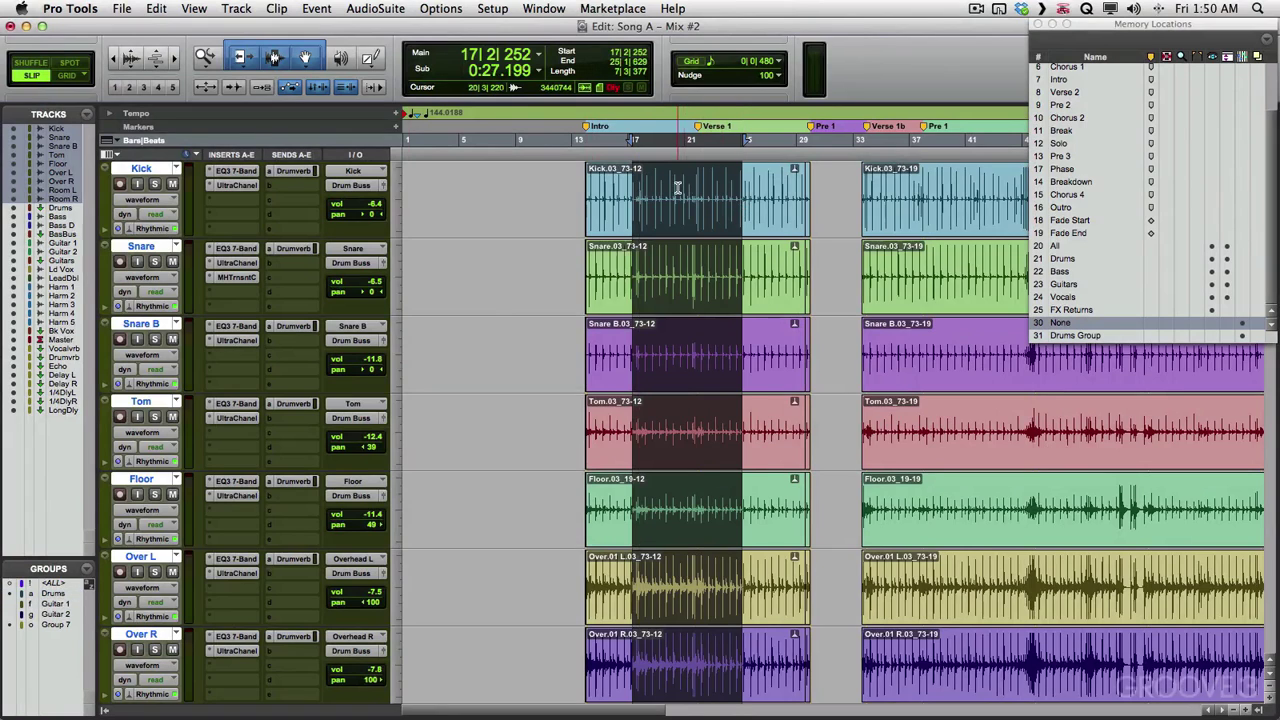
{"action": "left_click_drag", "start_coordinate": [664, 203], "coordinate": [735, 203]}
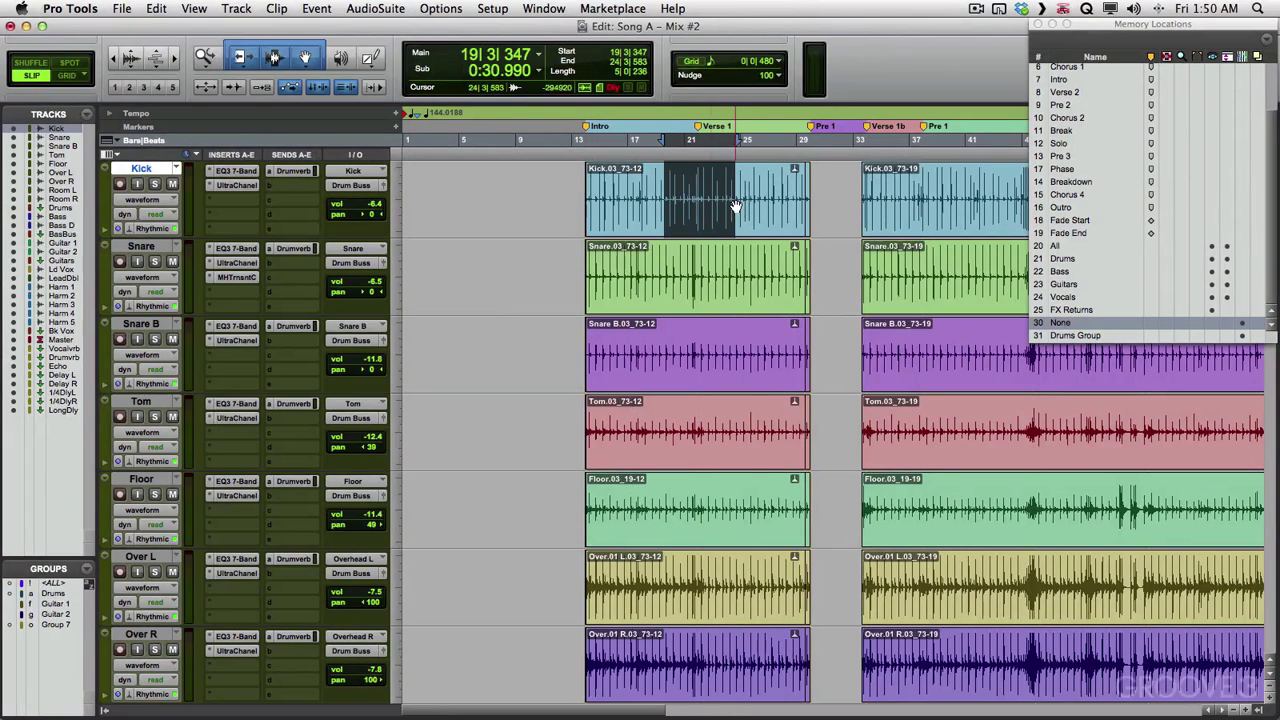
{"action": "left_click", "coordinate": [105, 712]}
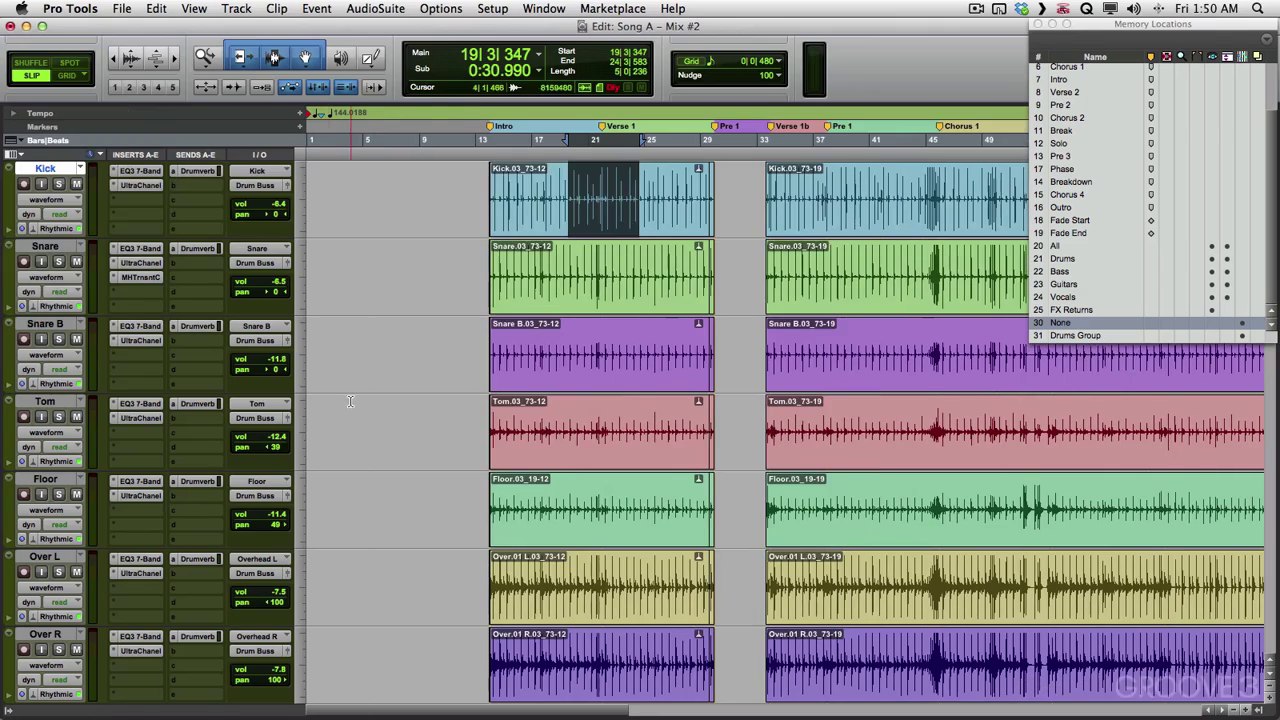
{"action": "left_click", "coordinate": [462, 186]}
Inspect the Window Configuration List and its options, then close it.
{"action": "key", "text": "KP_Enter"}
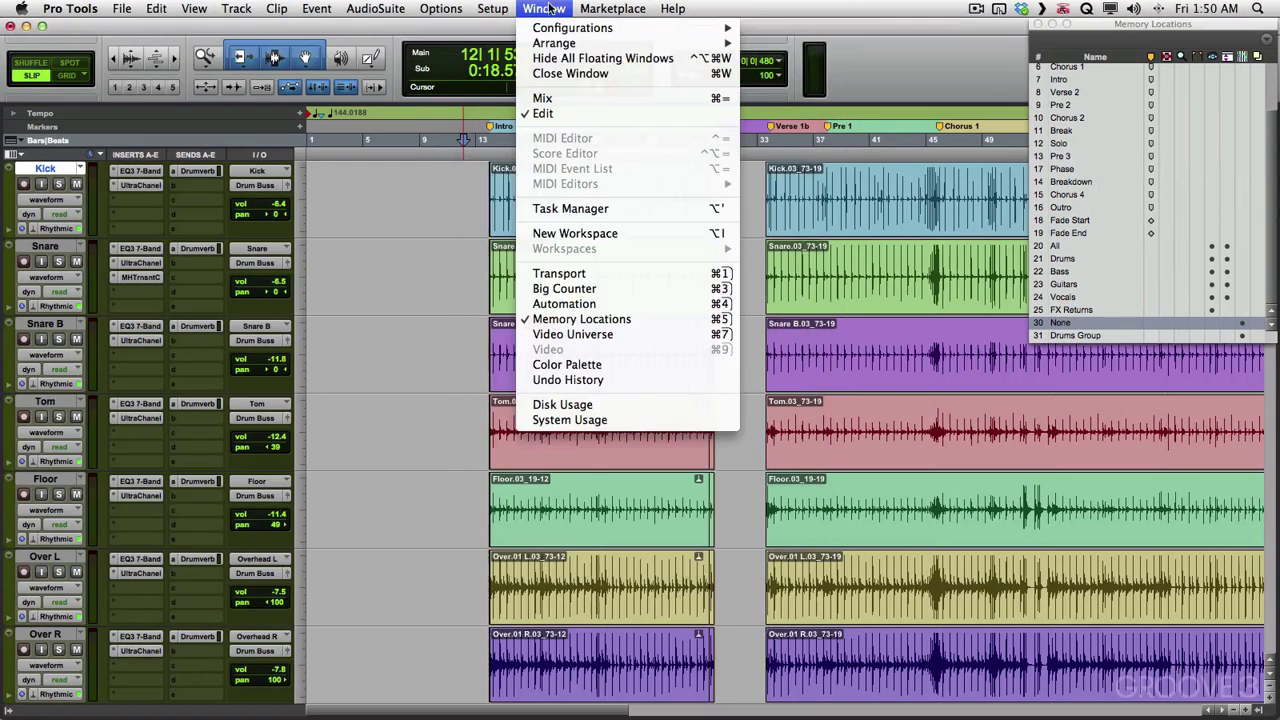
{"action": "mouse_move", "coordinate": [700, 28]}
{"action": "left_click", "coordinate": [772, 33]}
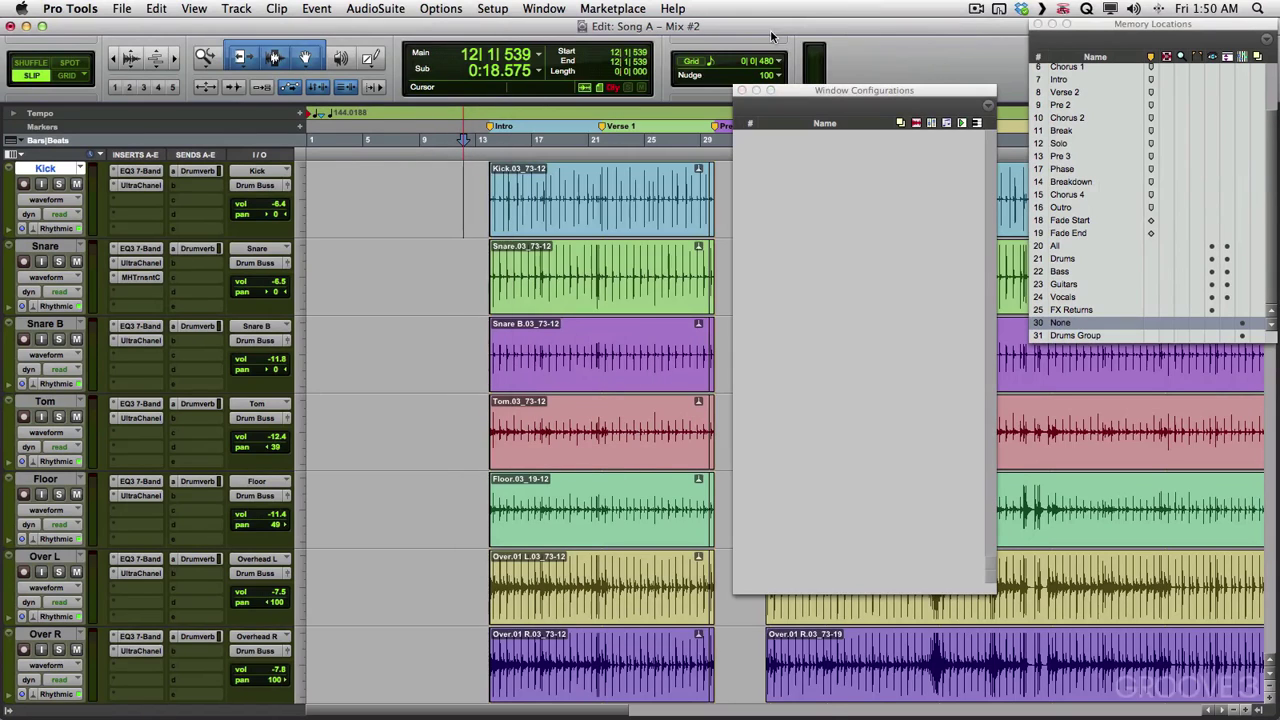
{"action": "left_click", "coordinate": [987, 106]}
{"action": "left_click", "coordinate": [851, 168]}
{"action": "left_click", "coordinate": [740, 91]}
Make new Location 26 store window configuration, heights, show/hide and zoom, not group enables.
{"action": "key", "text": "KP_Enter"}
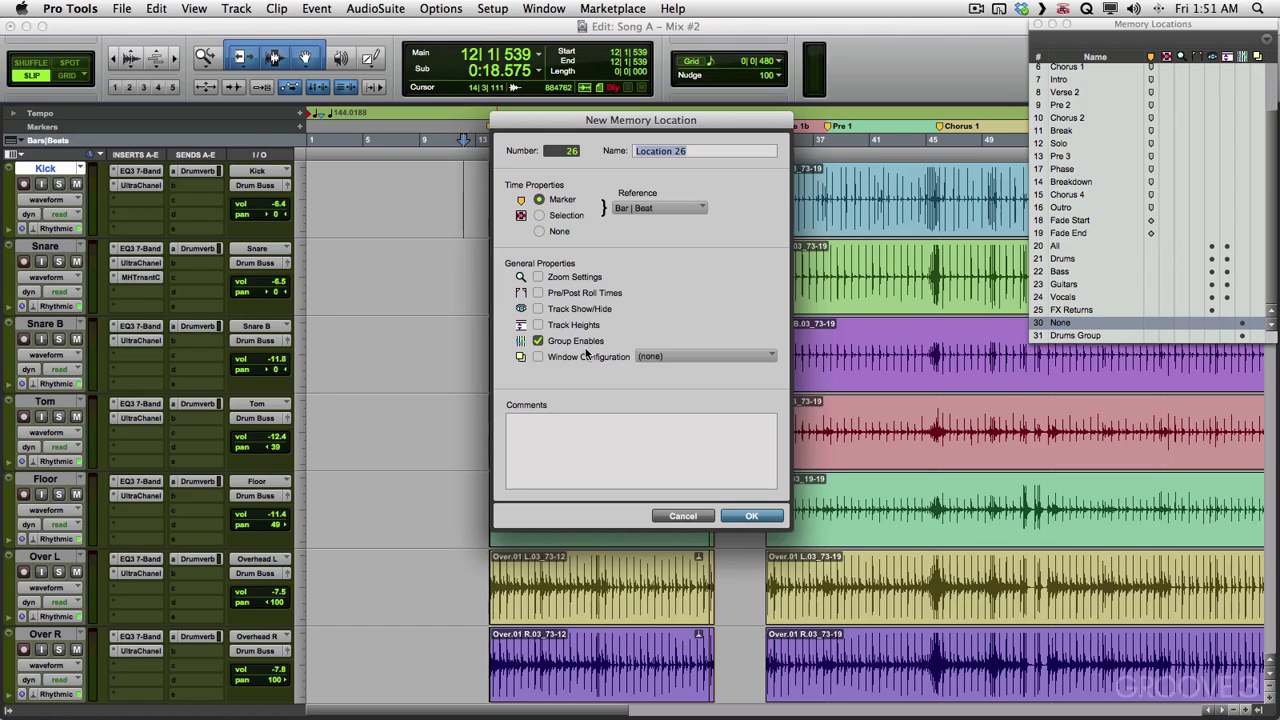
{"action": "left_click", "coordinate": [538, 357]}
{"action": "left_click", "coordinate": [538, 341]}
{"action": "left_click", "coordinate": [538, 325]}
{"action": "left_click", "coordinate": [538, 309]}
{"action": "left_click", "coordinate": [539, 277]}
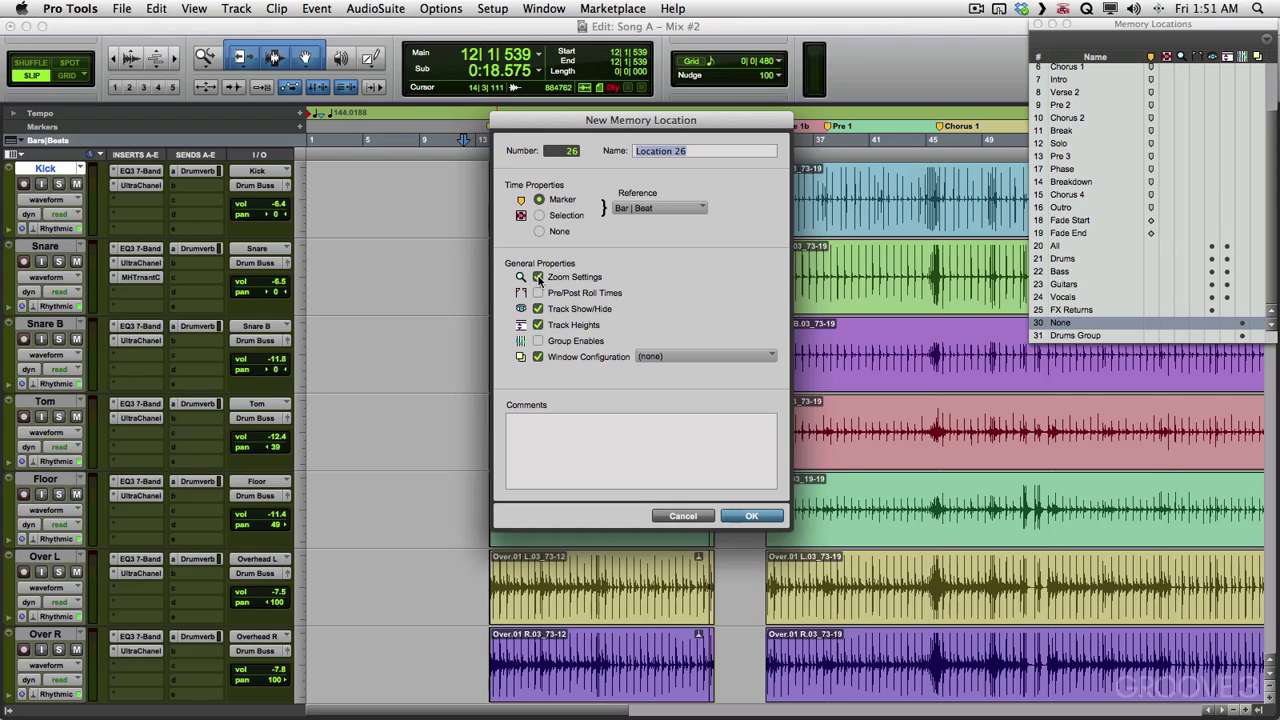